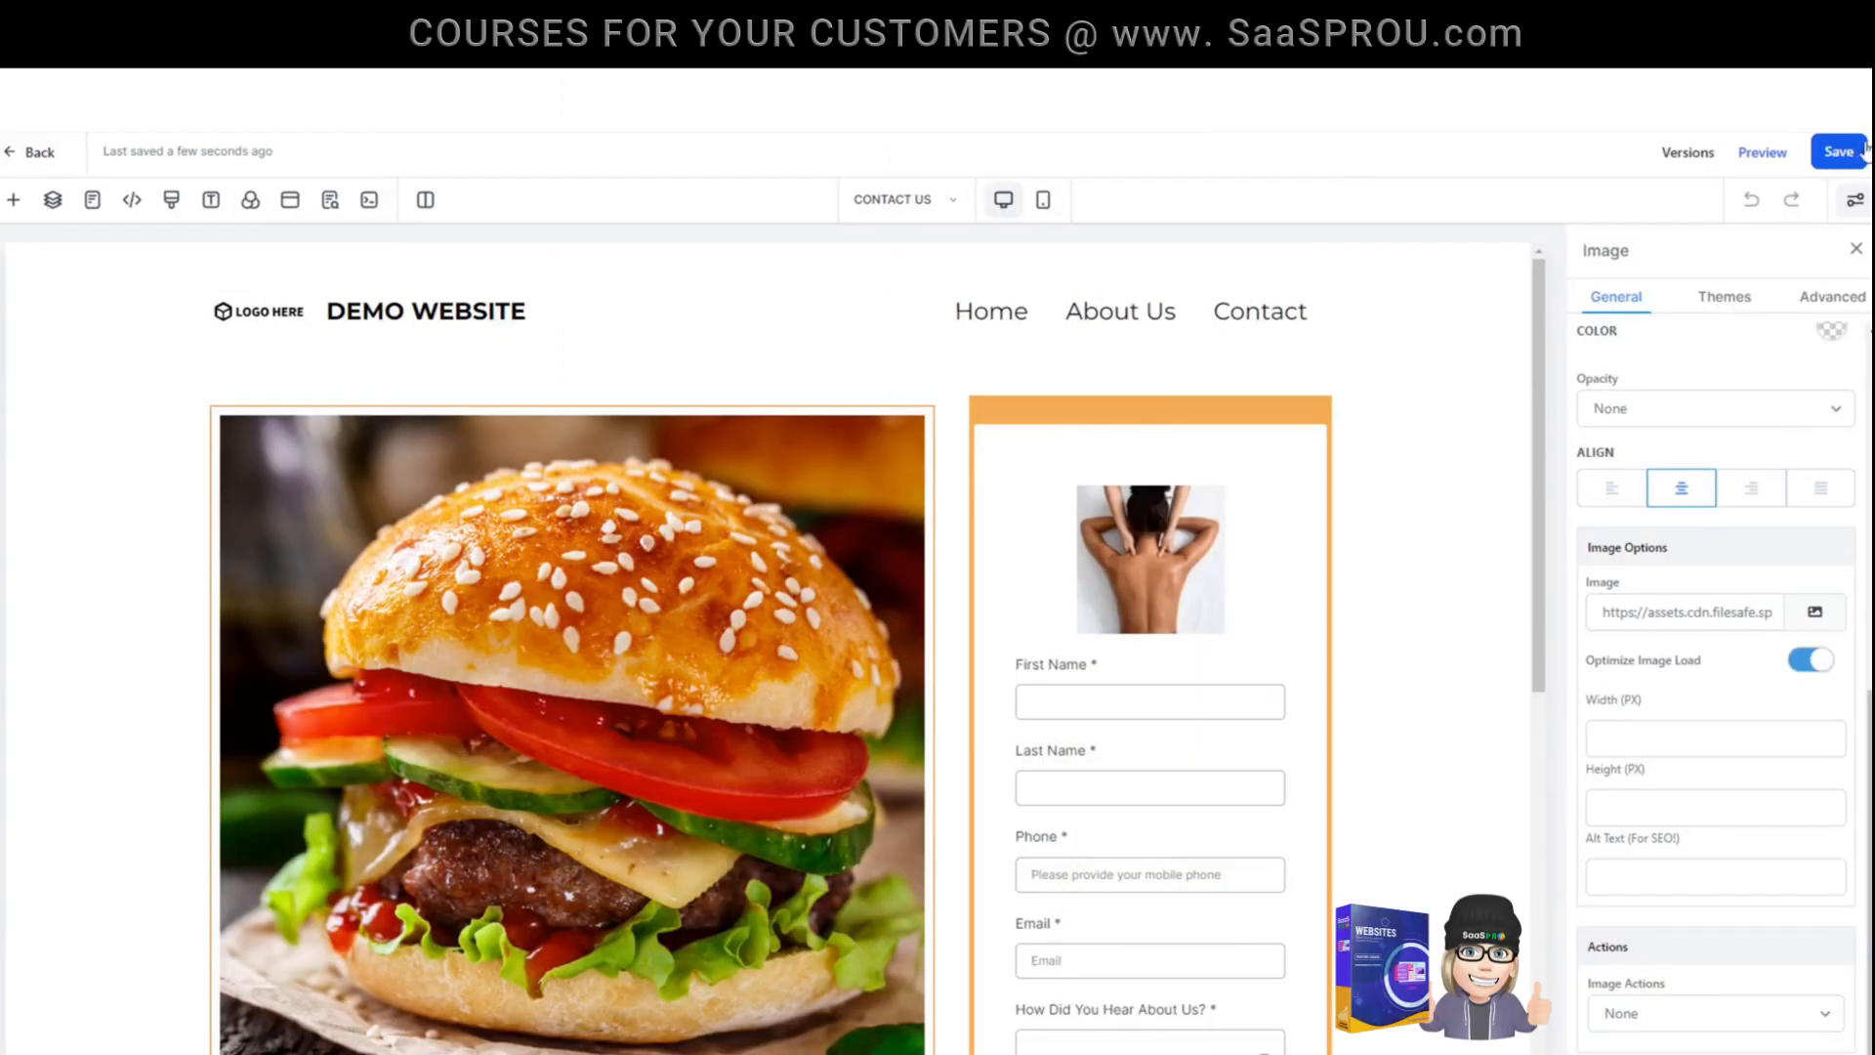
- Leave the page editor and check the available domains in the demo website's settings
{"action": "left_click", "coordinate": [26, 157]}
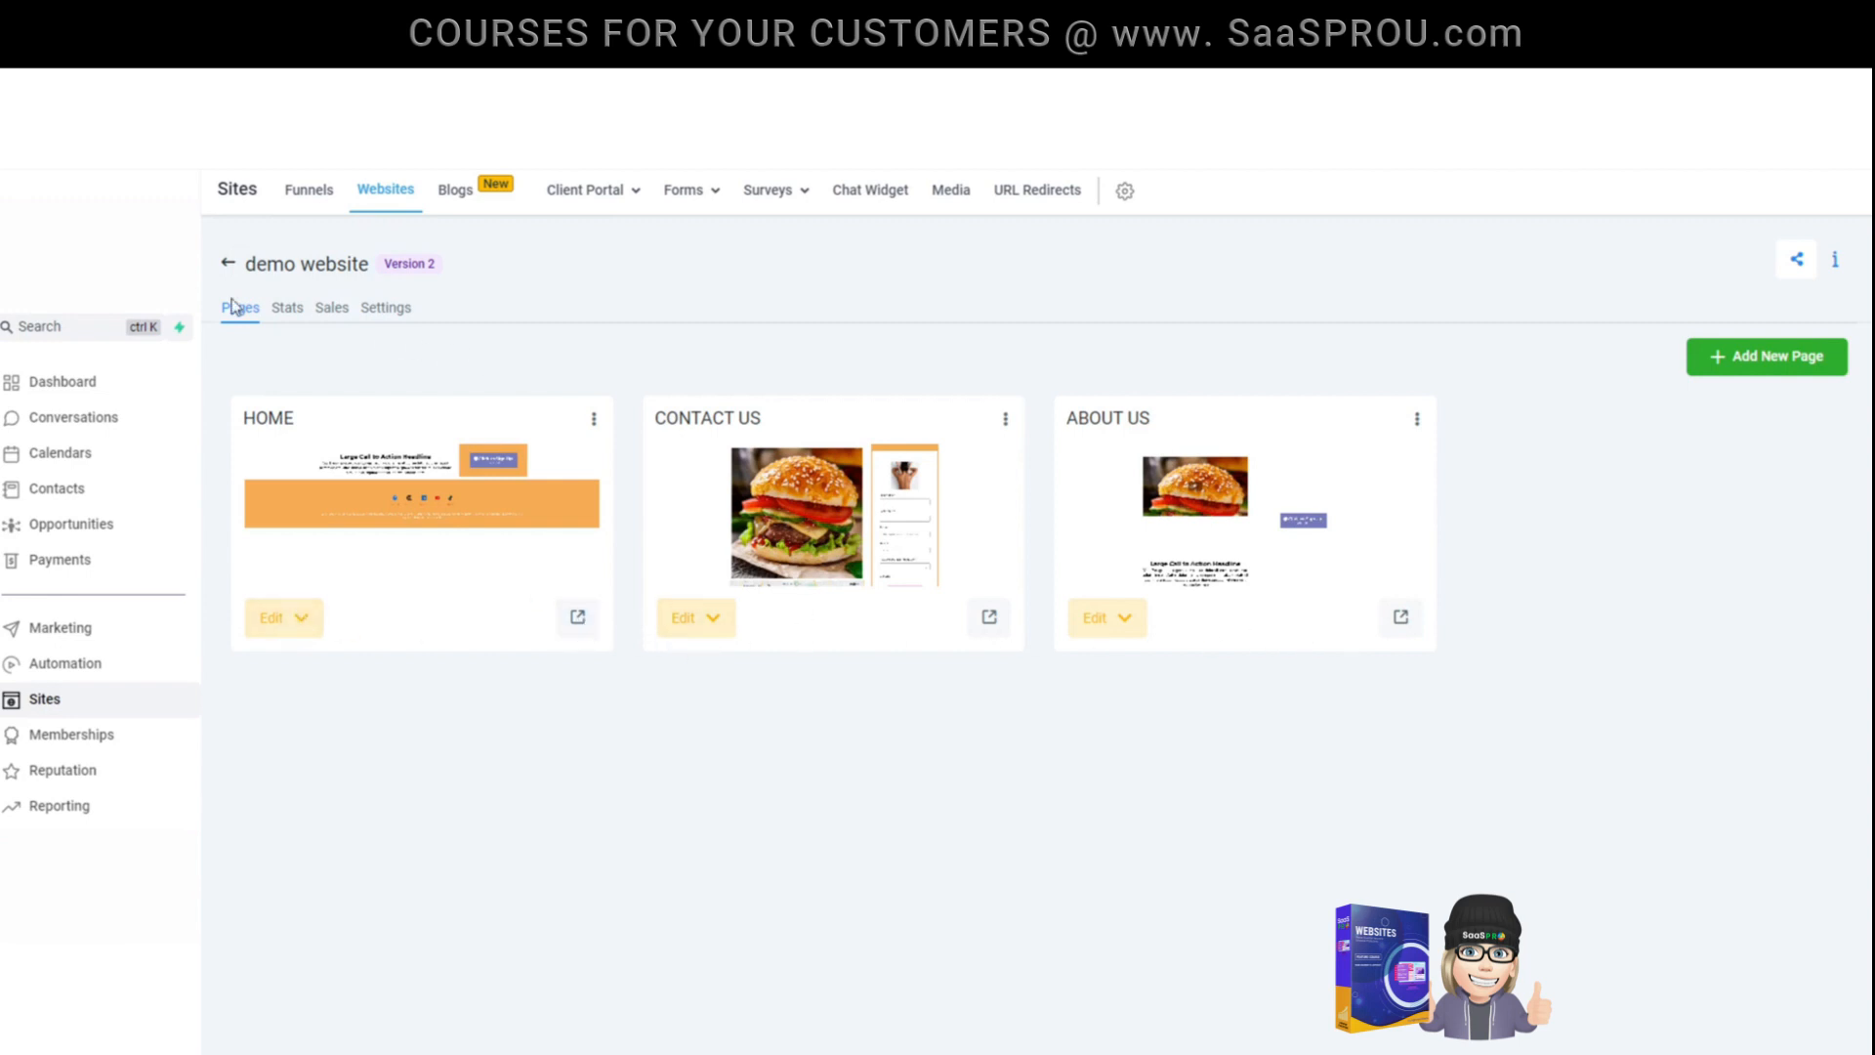
{"action": "left_click", "coordinate": [397, 316]}
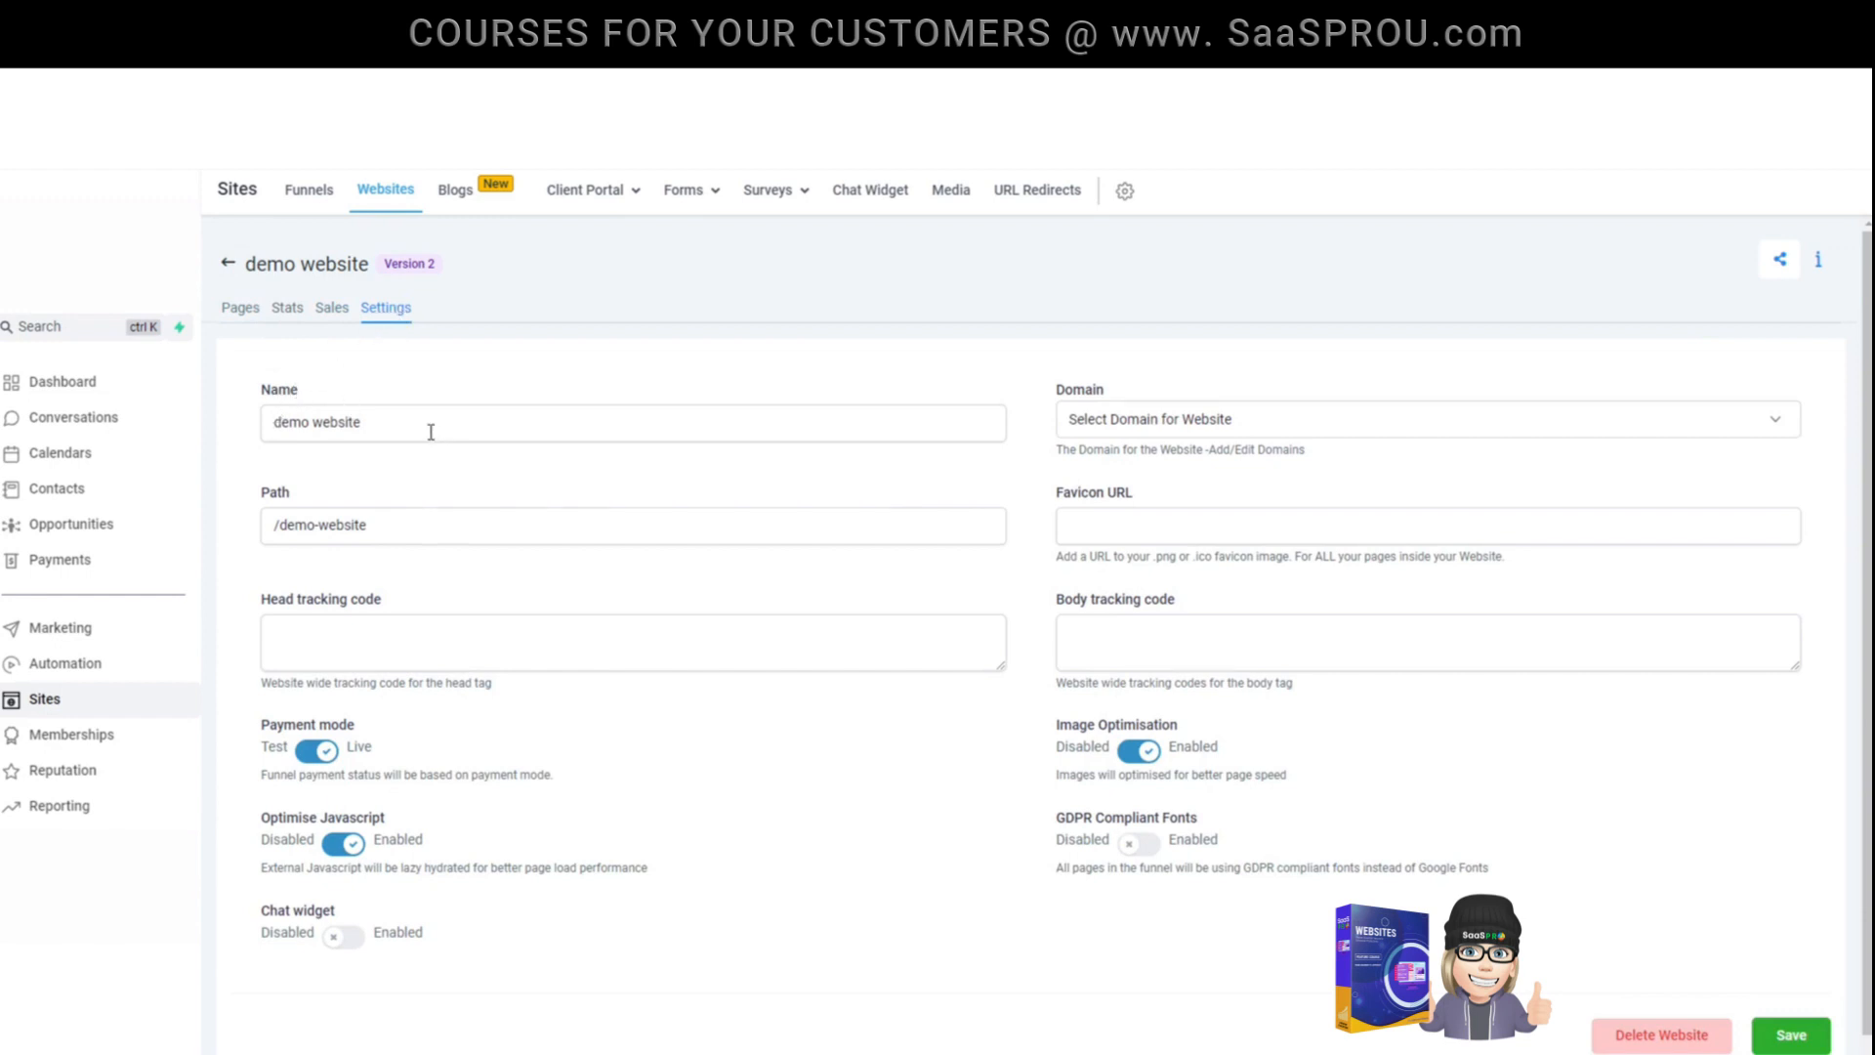
{"action": "left_click", "coordinate": [1184, 425]}
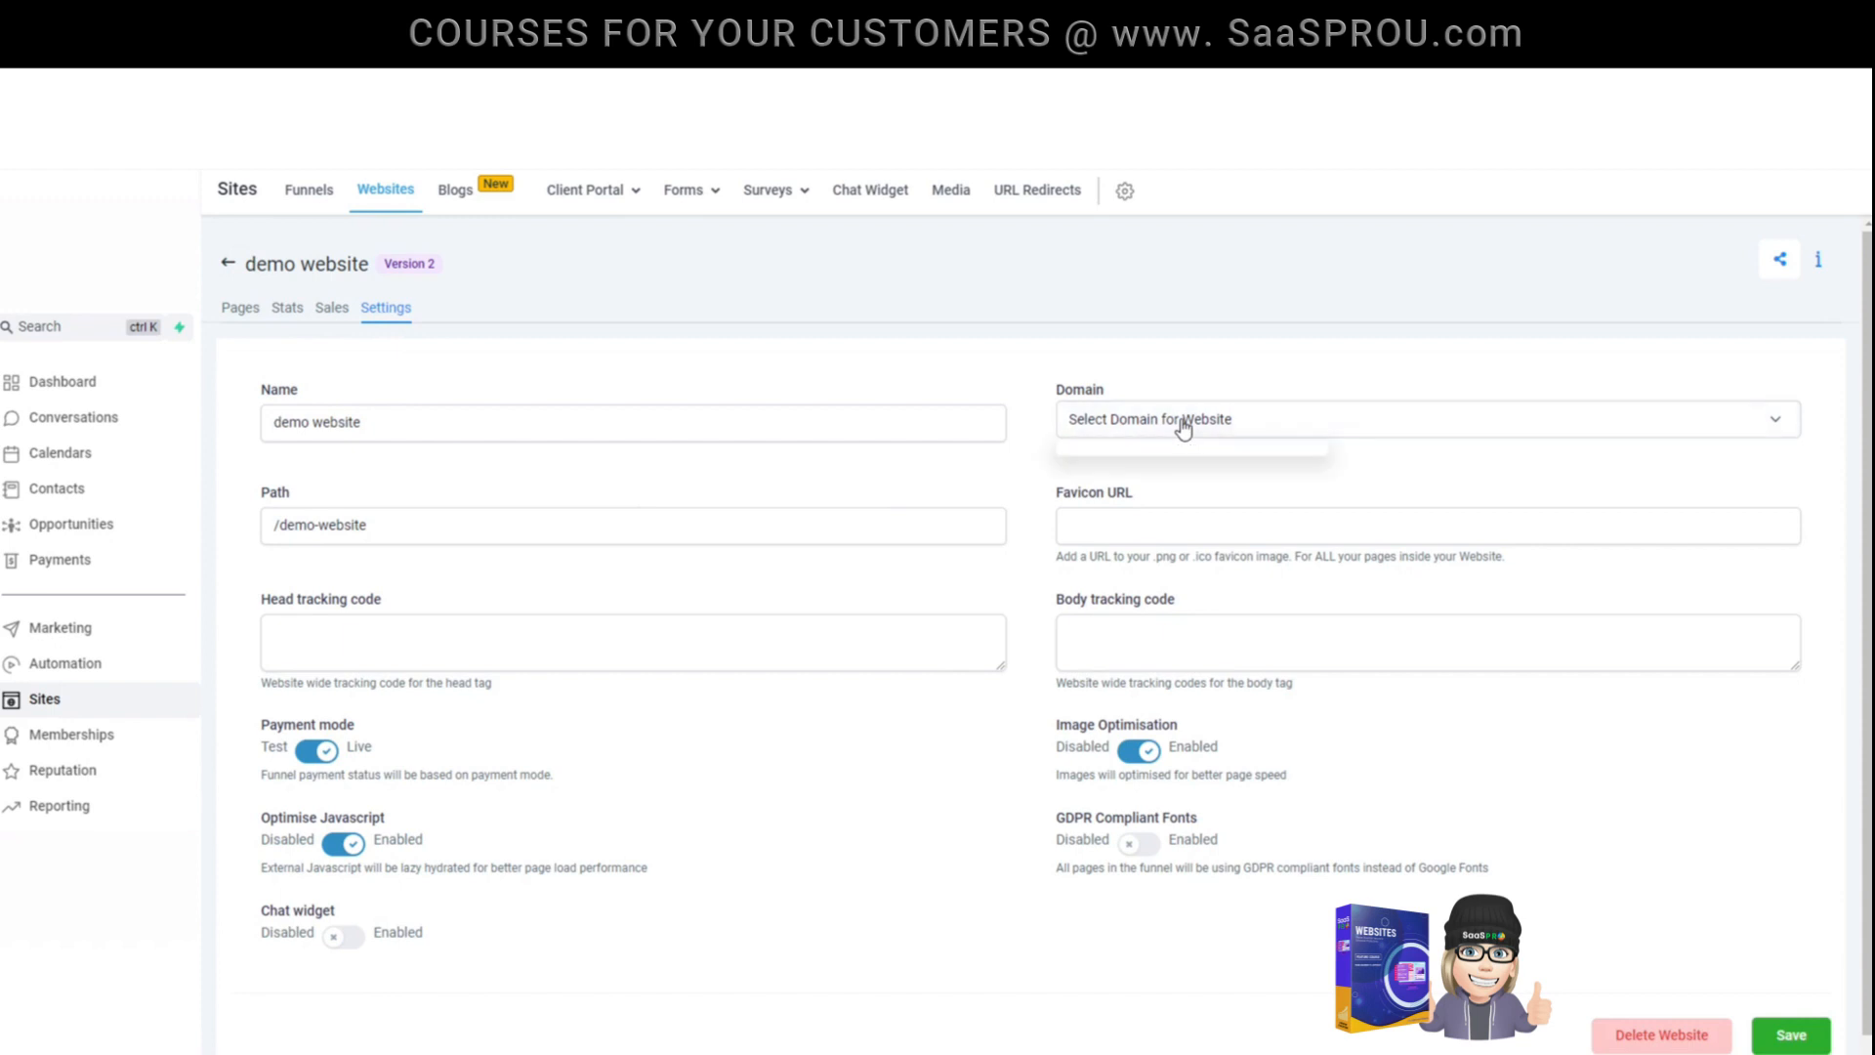
{"action": "left_click", "coordinate": [1184, 428]}
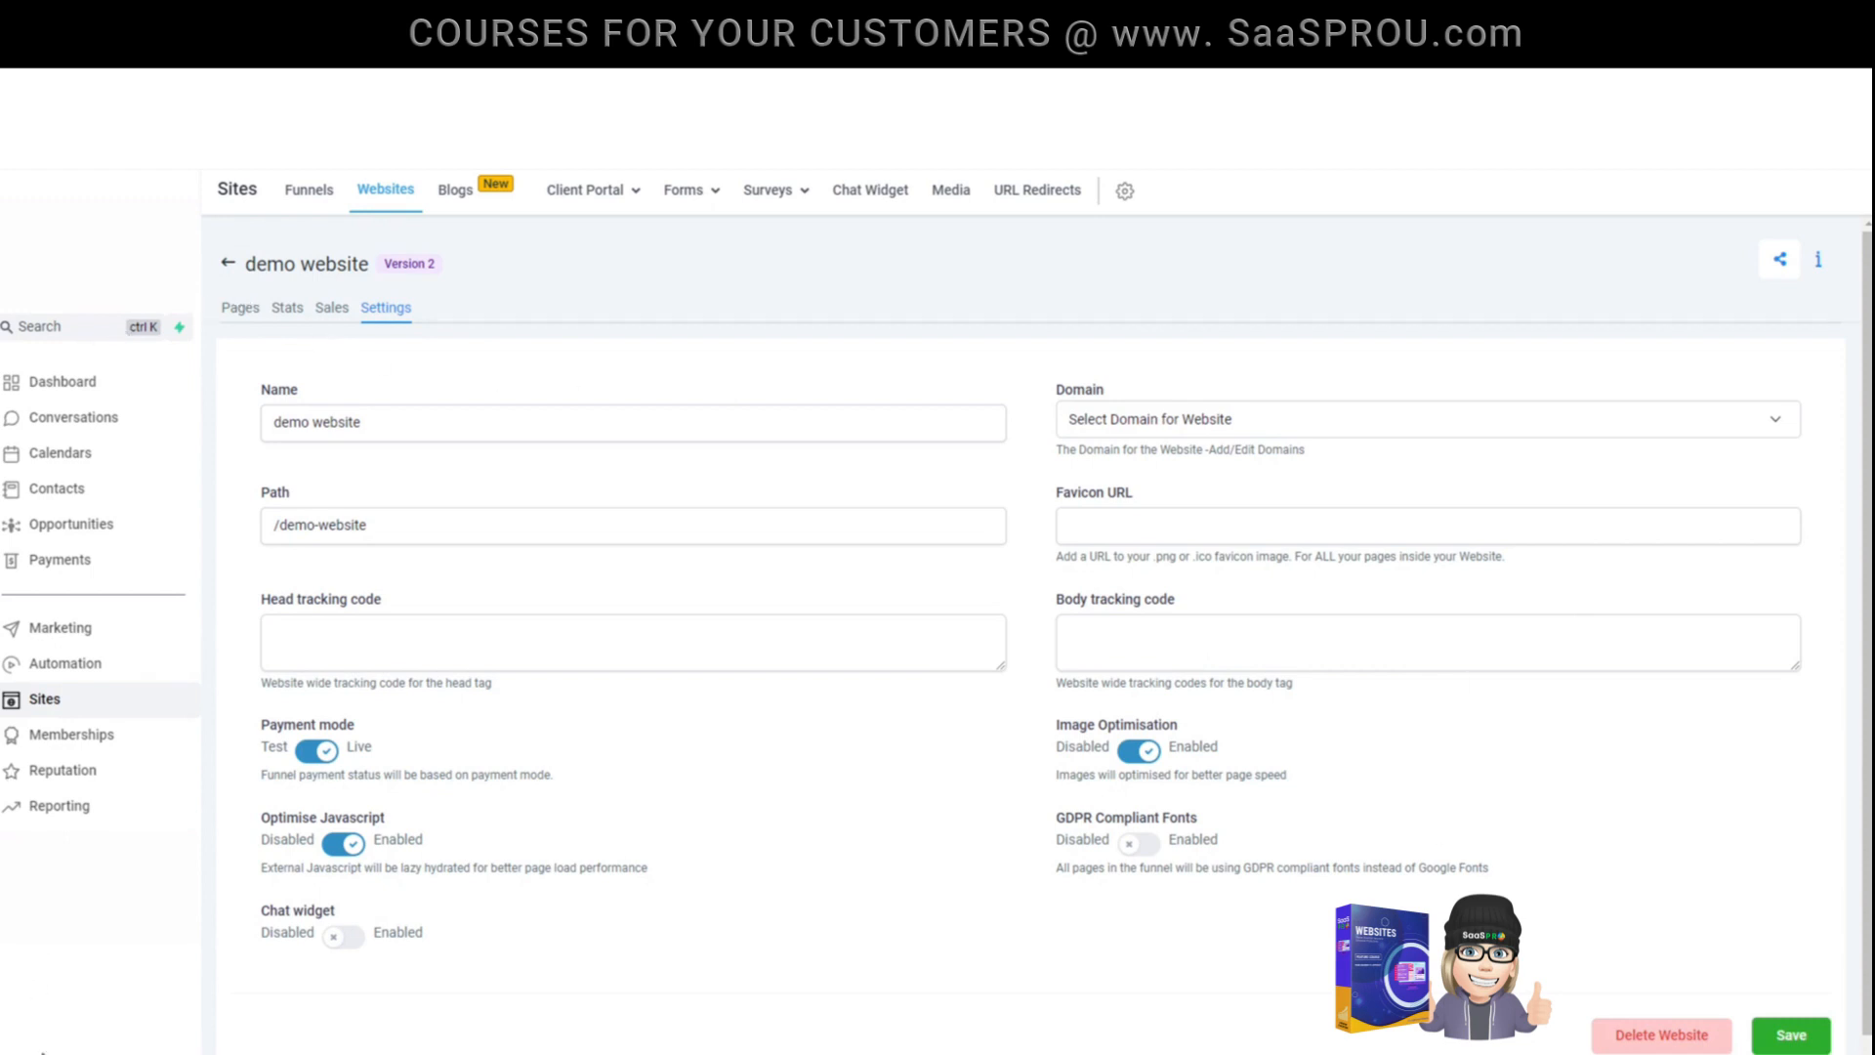
- Open the Domains section of the account settings
{"action": "left_click", "coordinate": [44, 1051]}
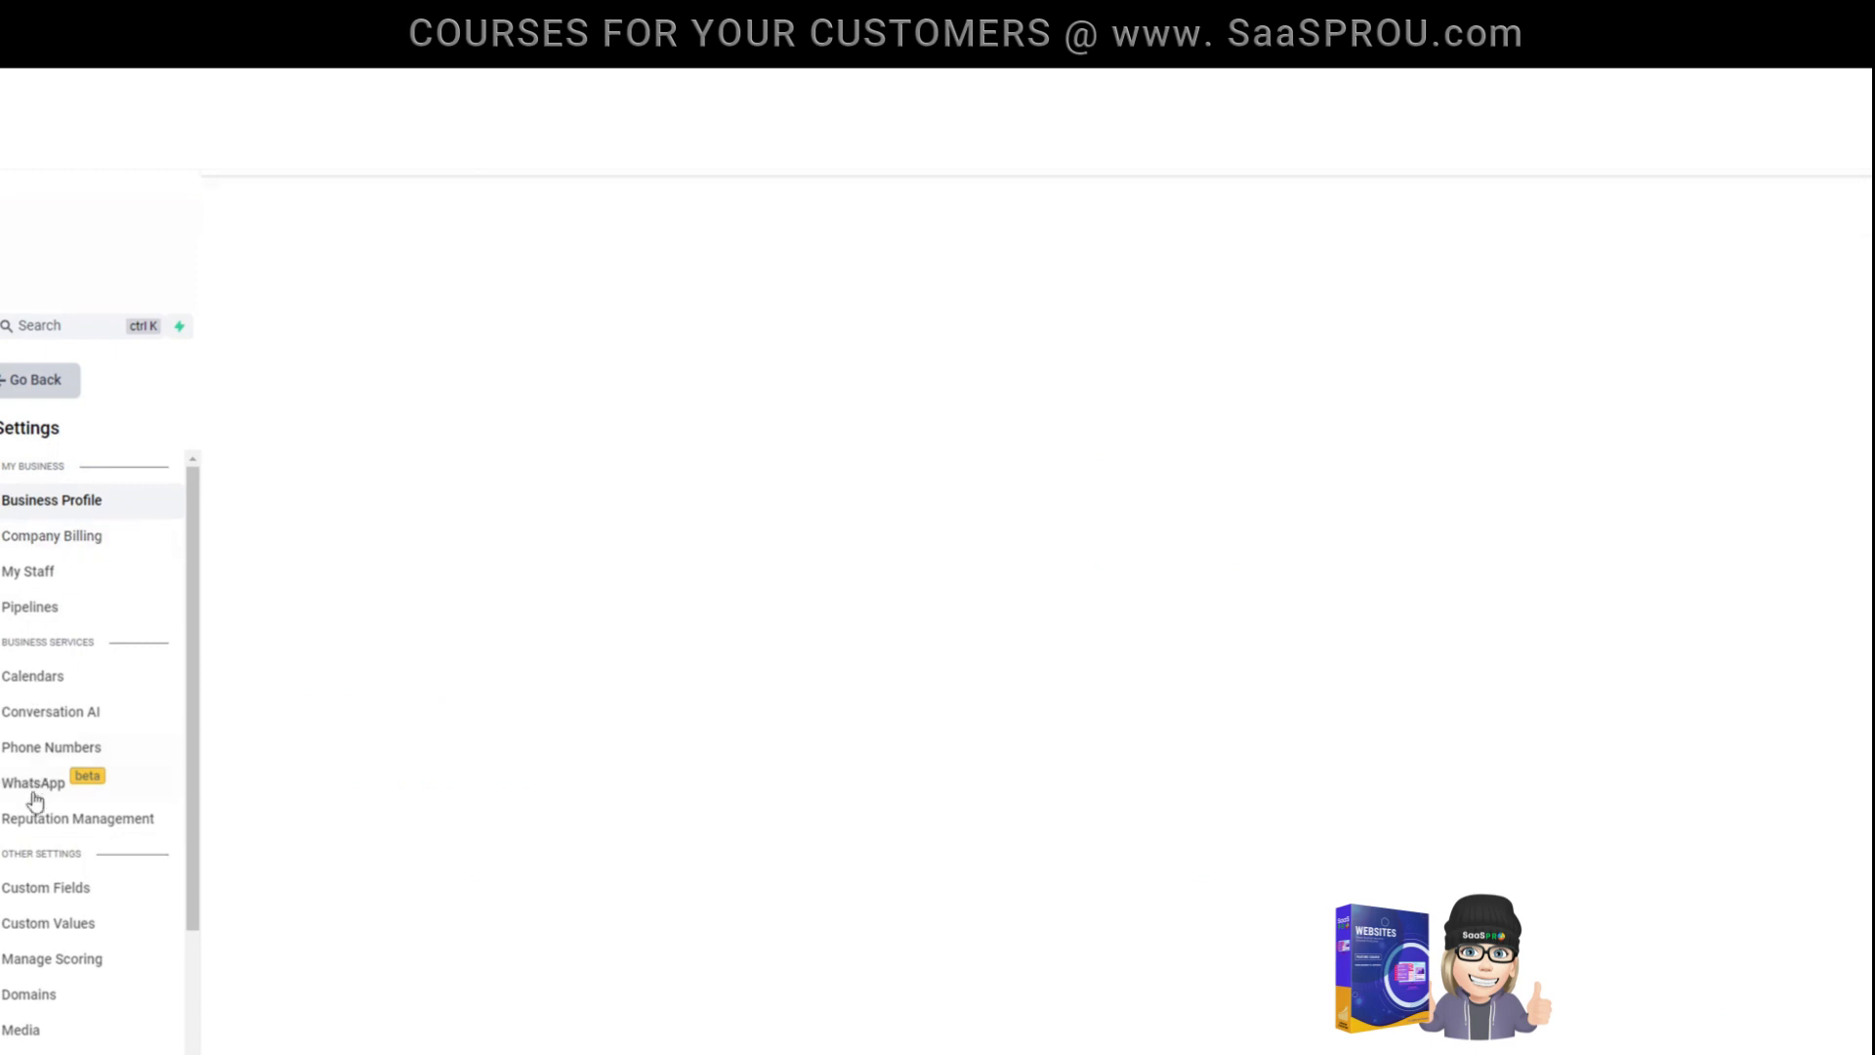
{"action": "scroll", "coordinate": [29, 830], "scroll_direction": "down", "scroll_amount": 2}
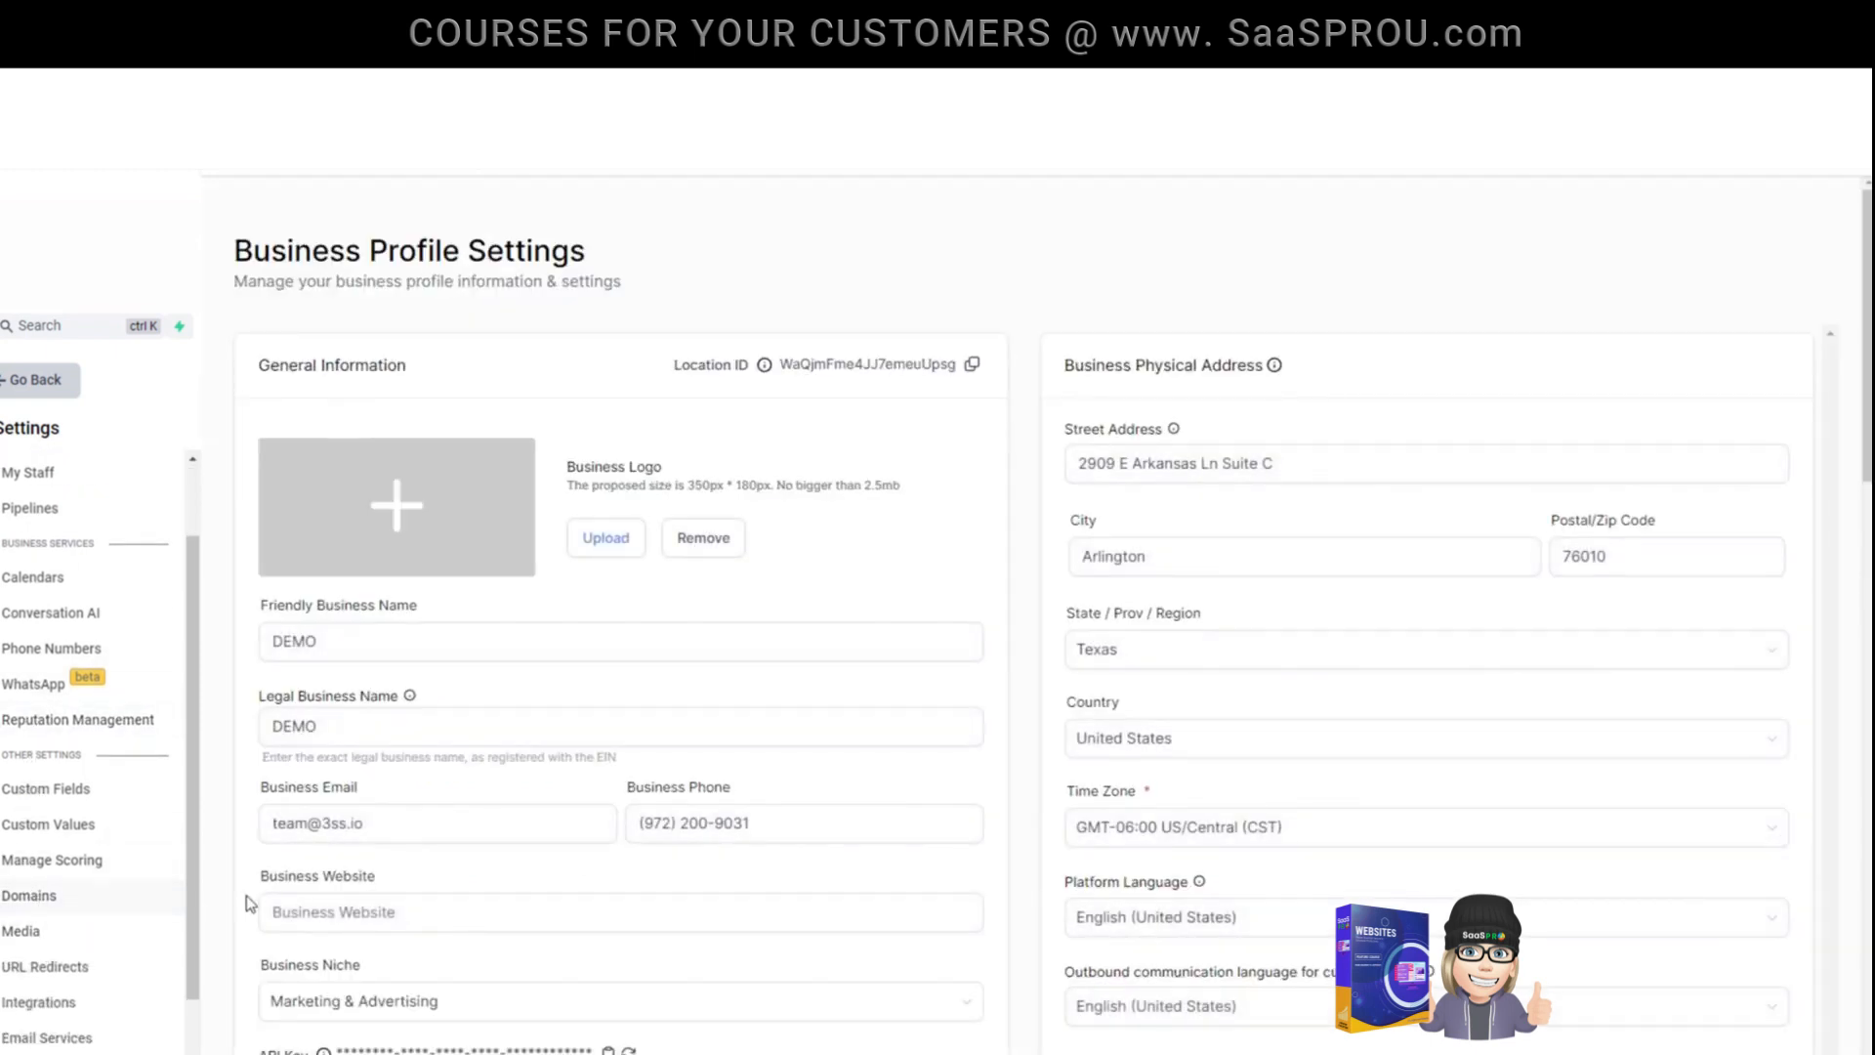
{"action": "left_click", "coordinate": [29, 894]}
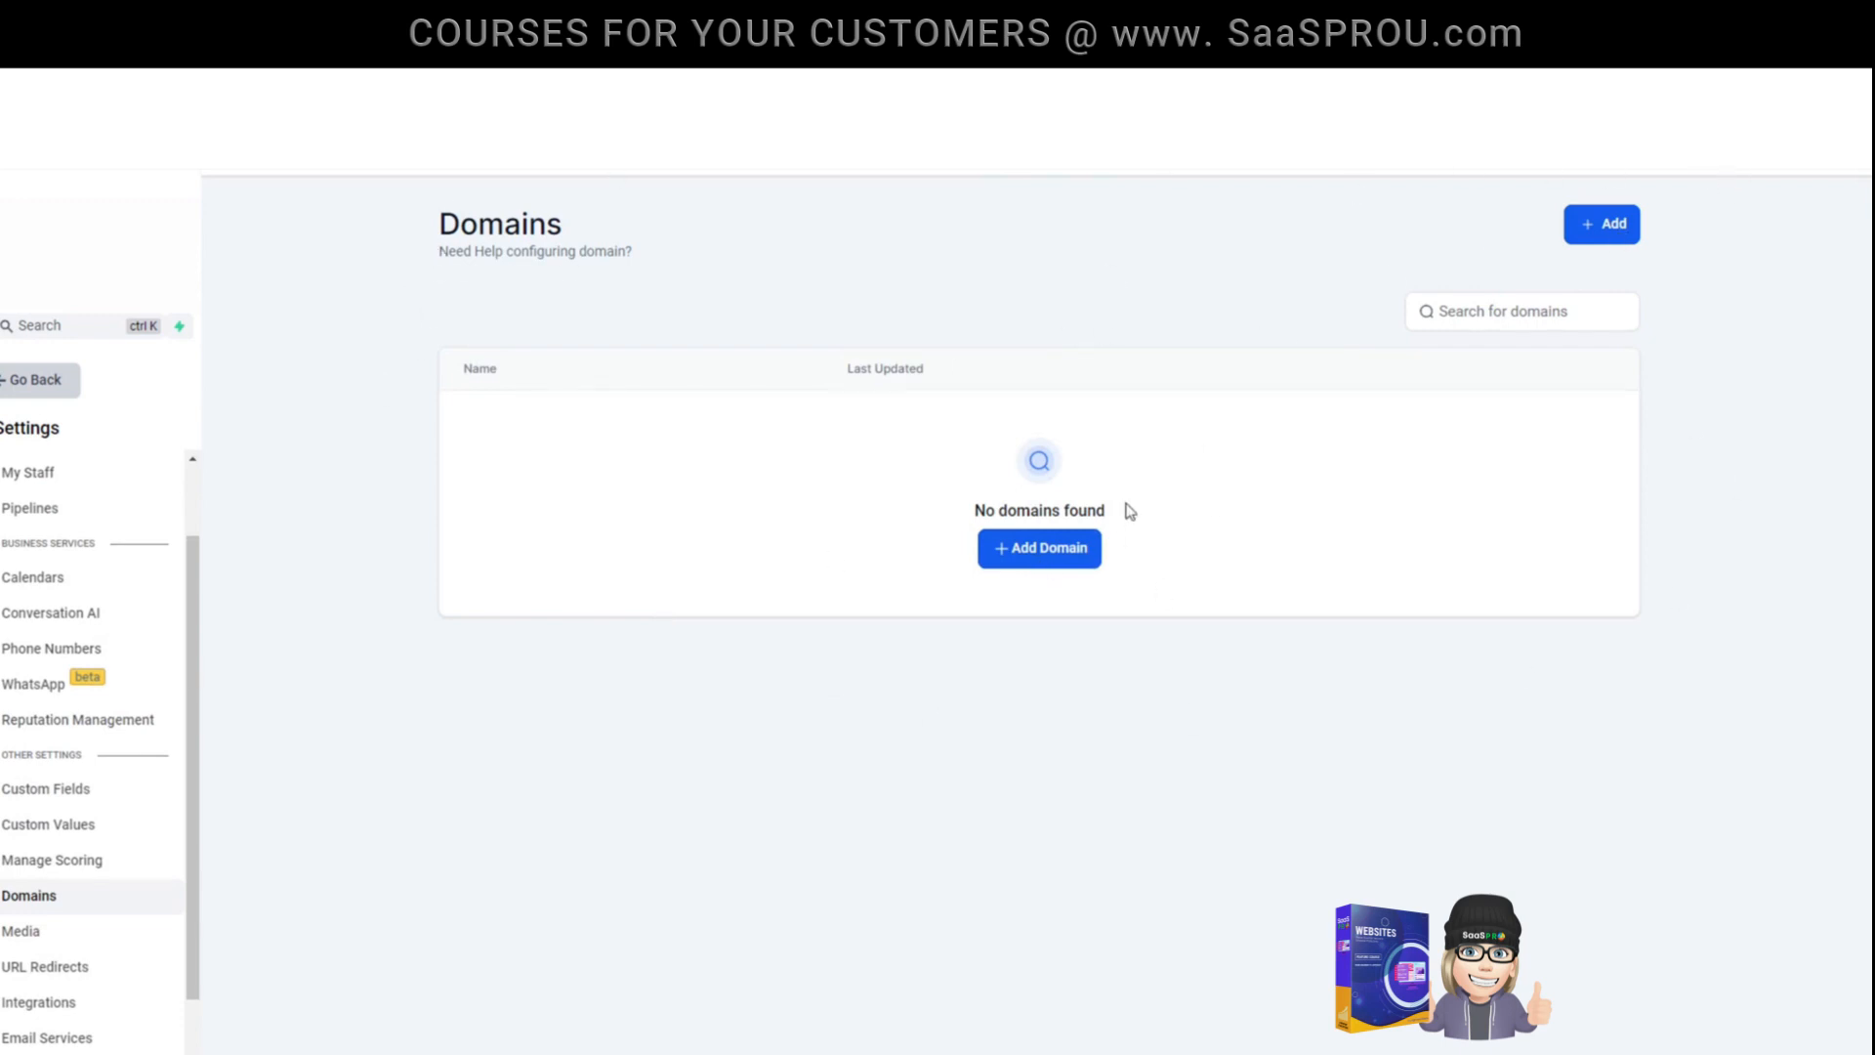
{"action": "left_click", "coordinate": [1047, 556]}
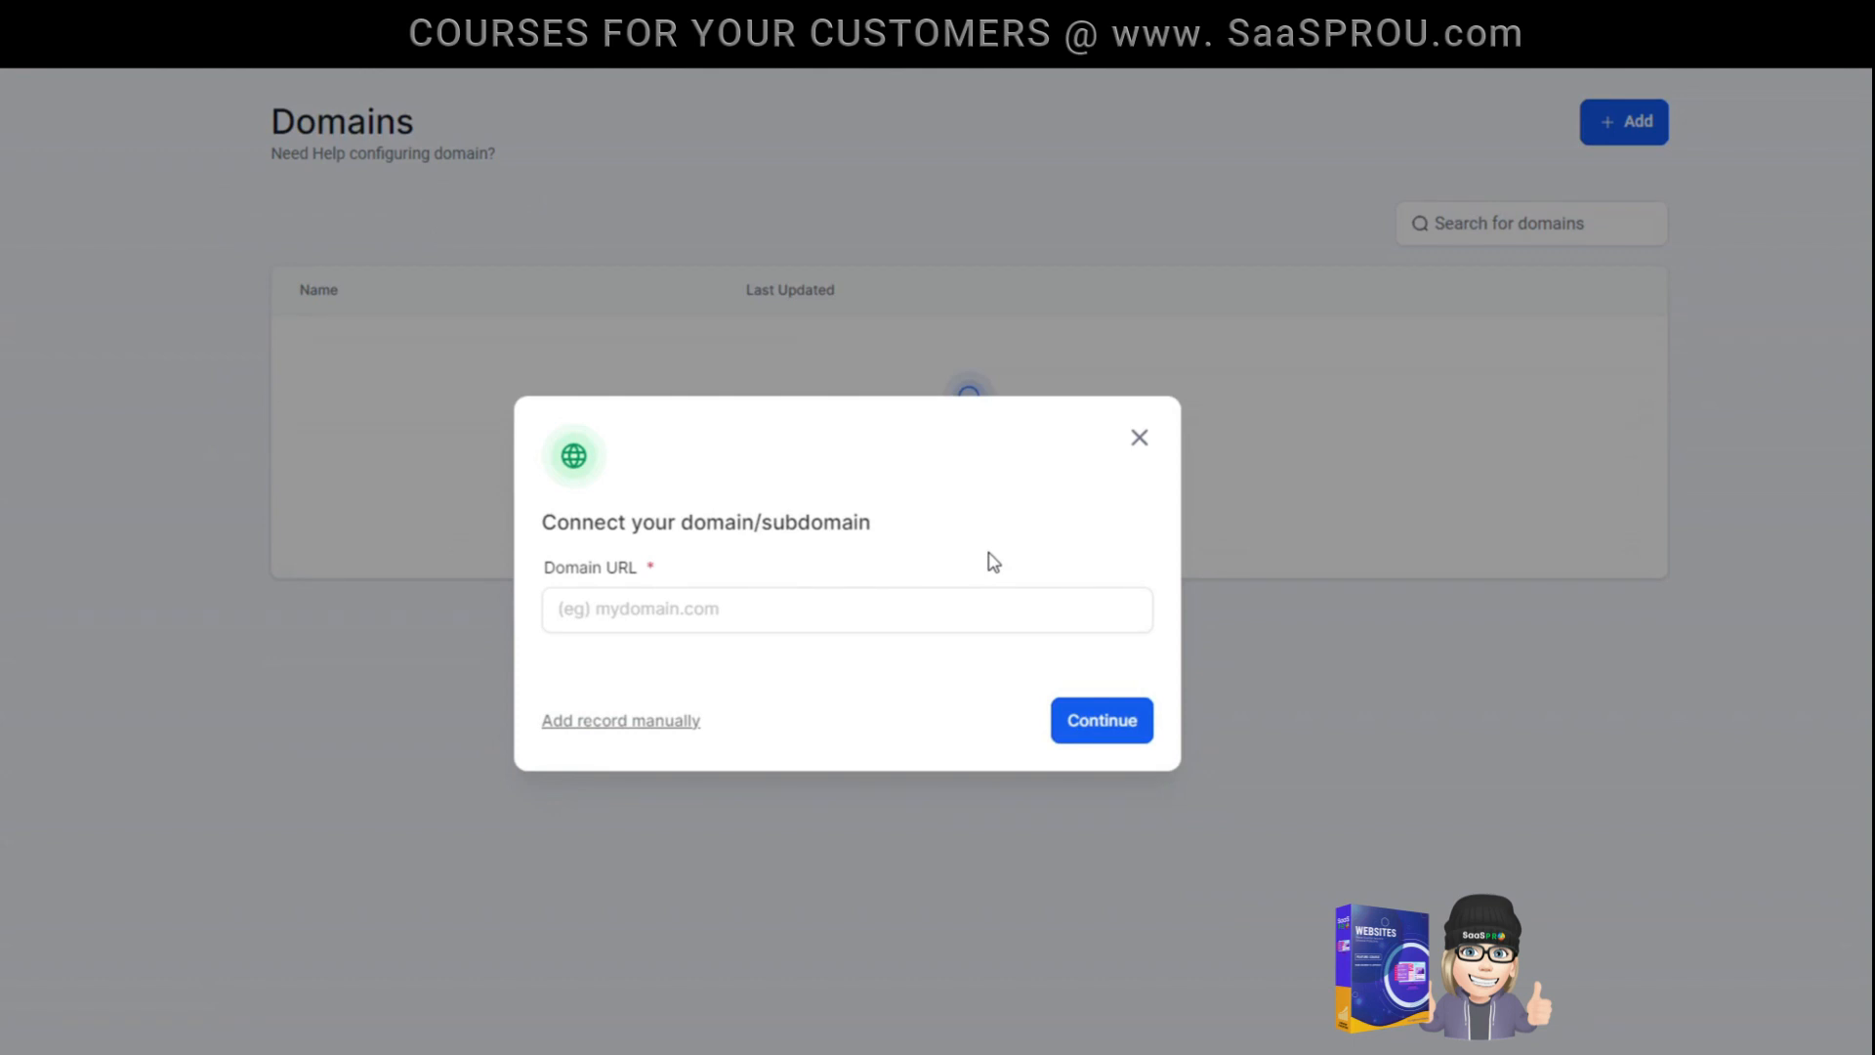
{"action": "left_click", "coordinate": [778, 619]}
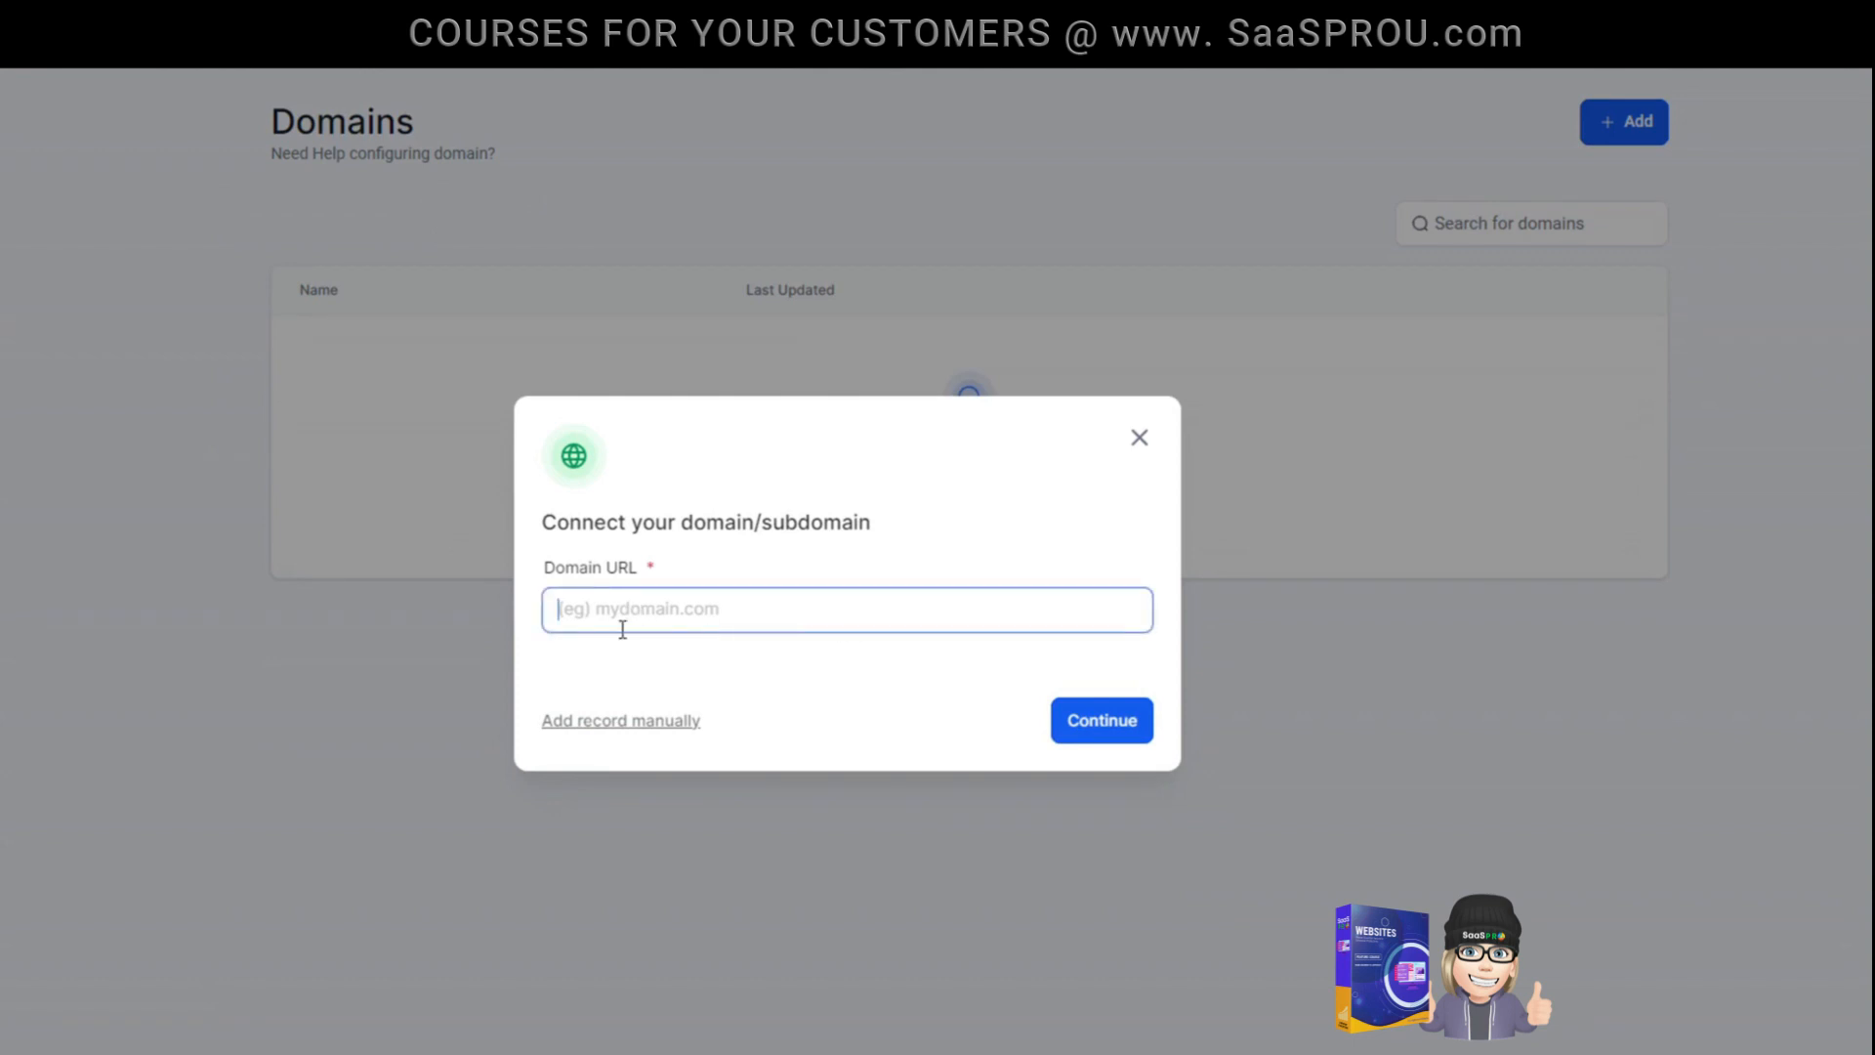
{"action": "left_click", "coordinate": [607, 732]}
{"action": "left_click", "coordinate": [706, 621]}
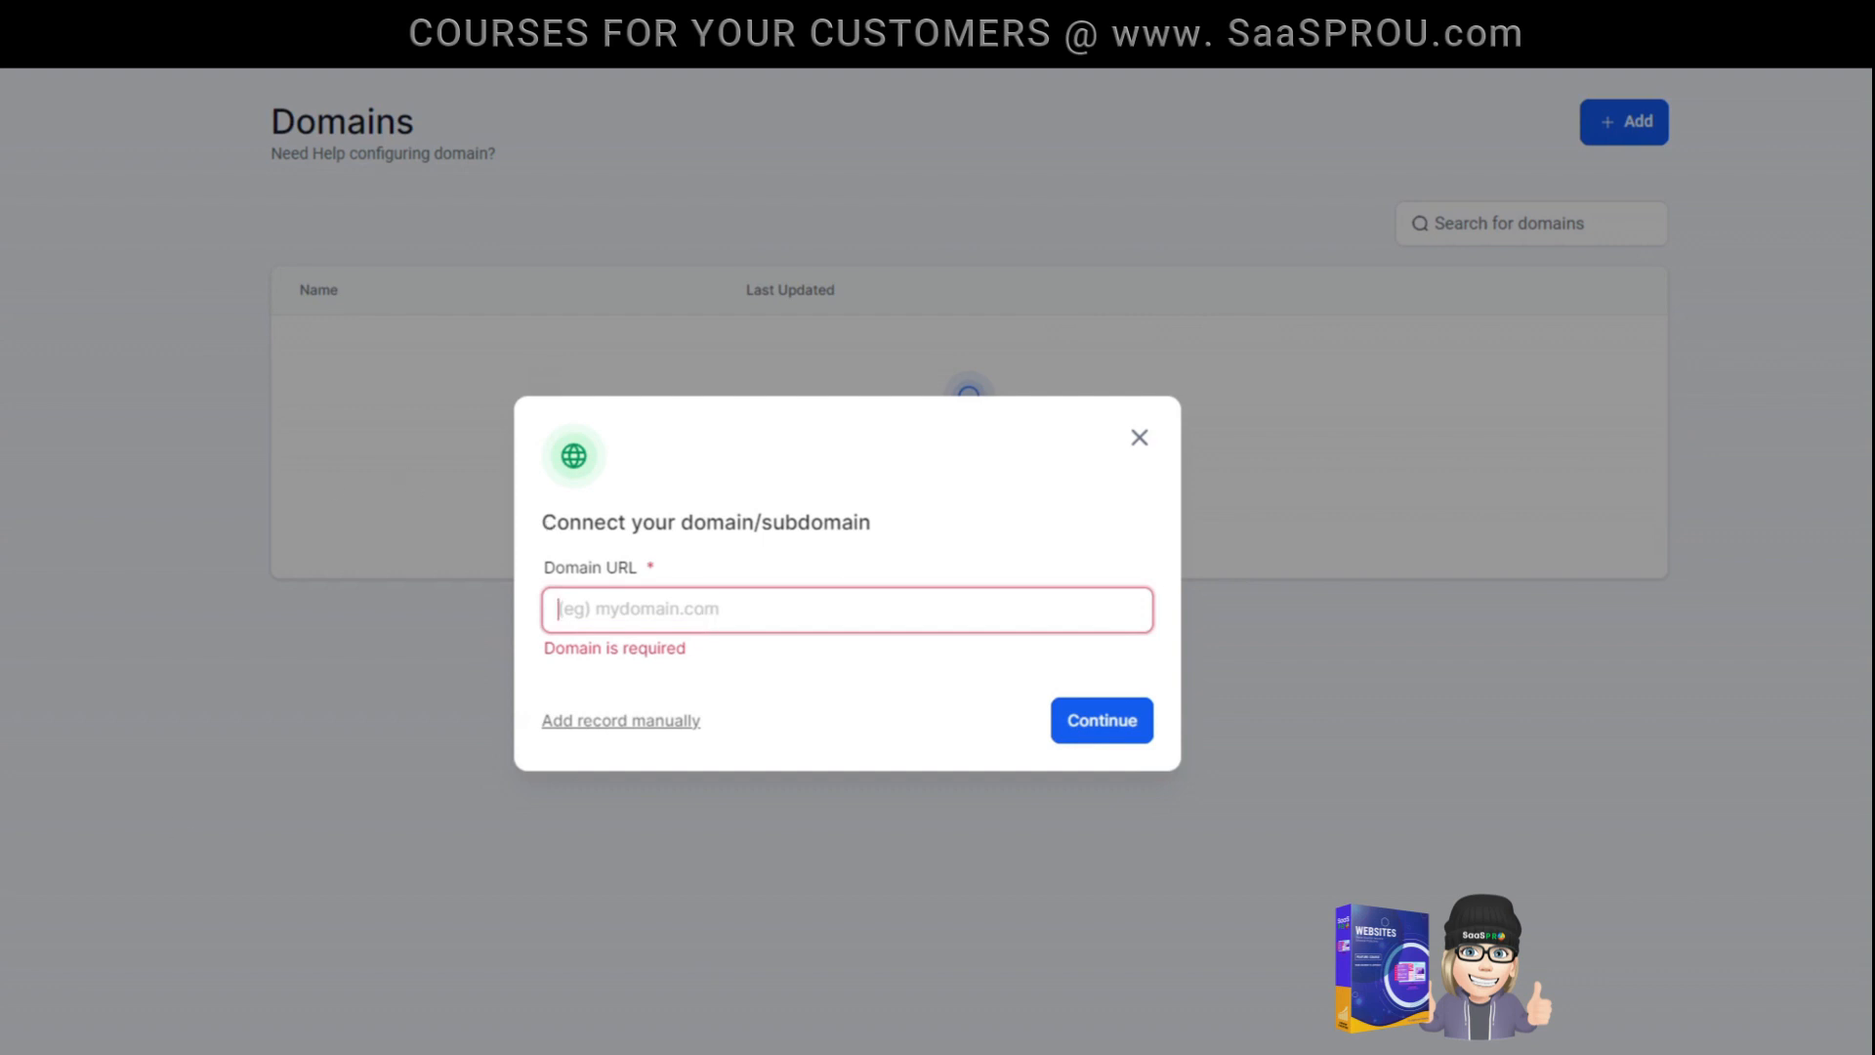
{"action": "type", "text": "samplebusinessdomain.com"}
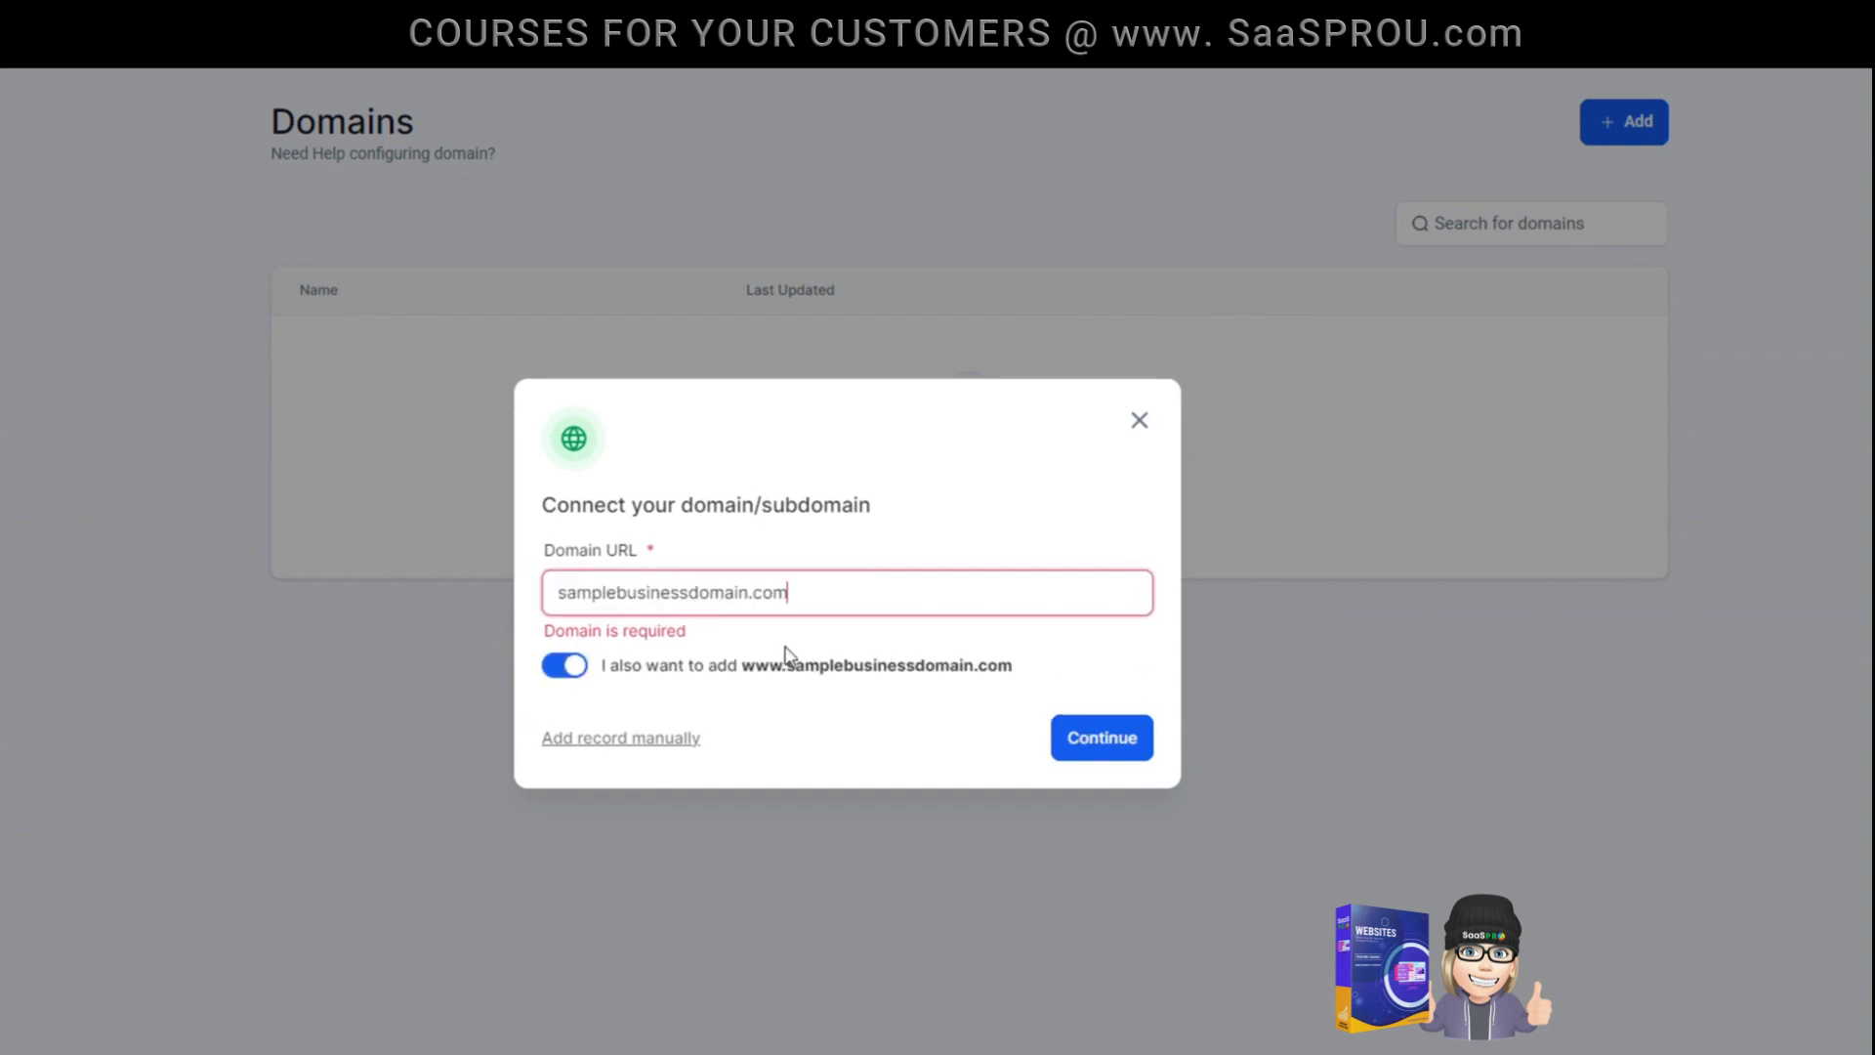
{"action": "key", "text": "Home"}
{"action": "left_click", "coordinate": [581, 744]}
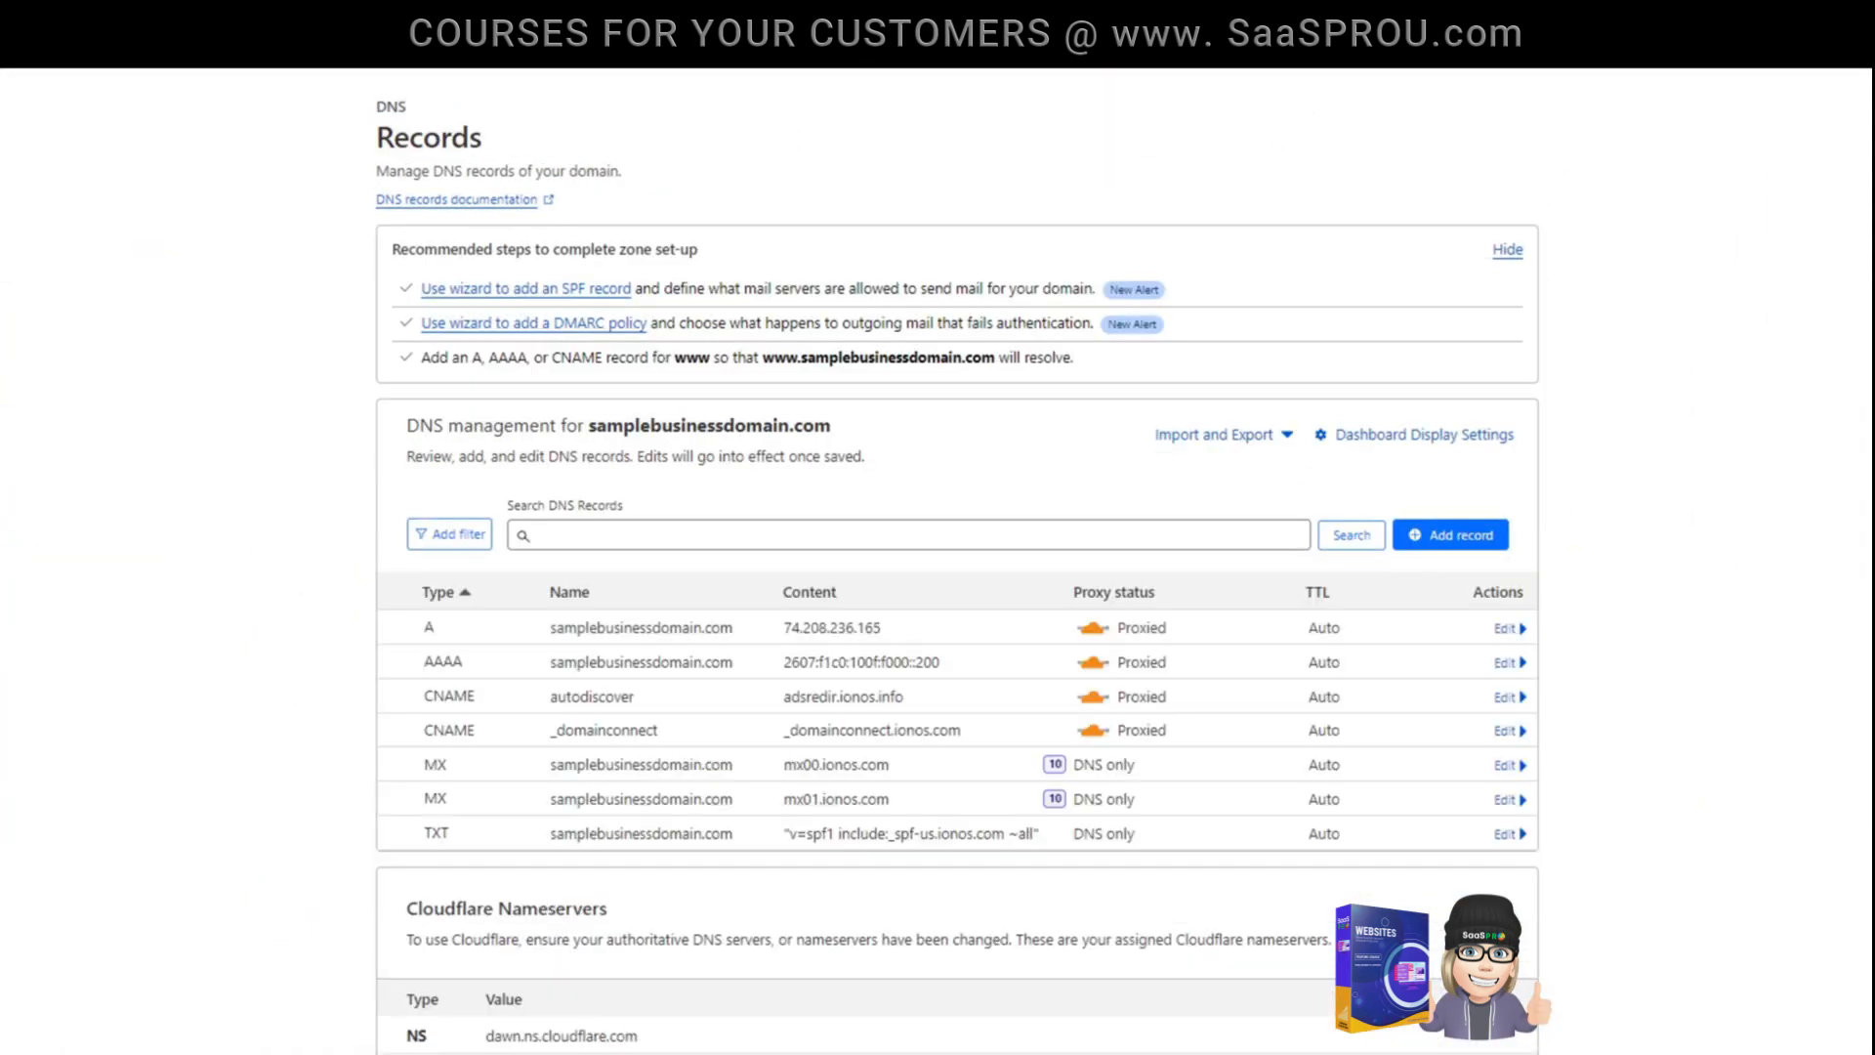
{"action": "left_click", "coordinate": [1443, 537]}
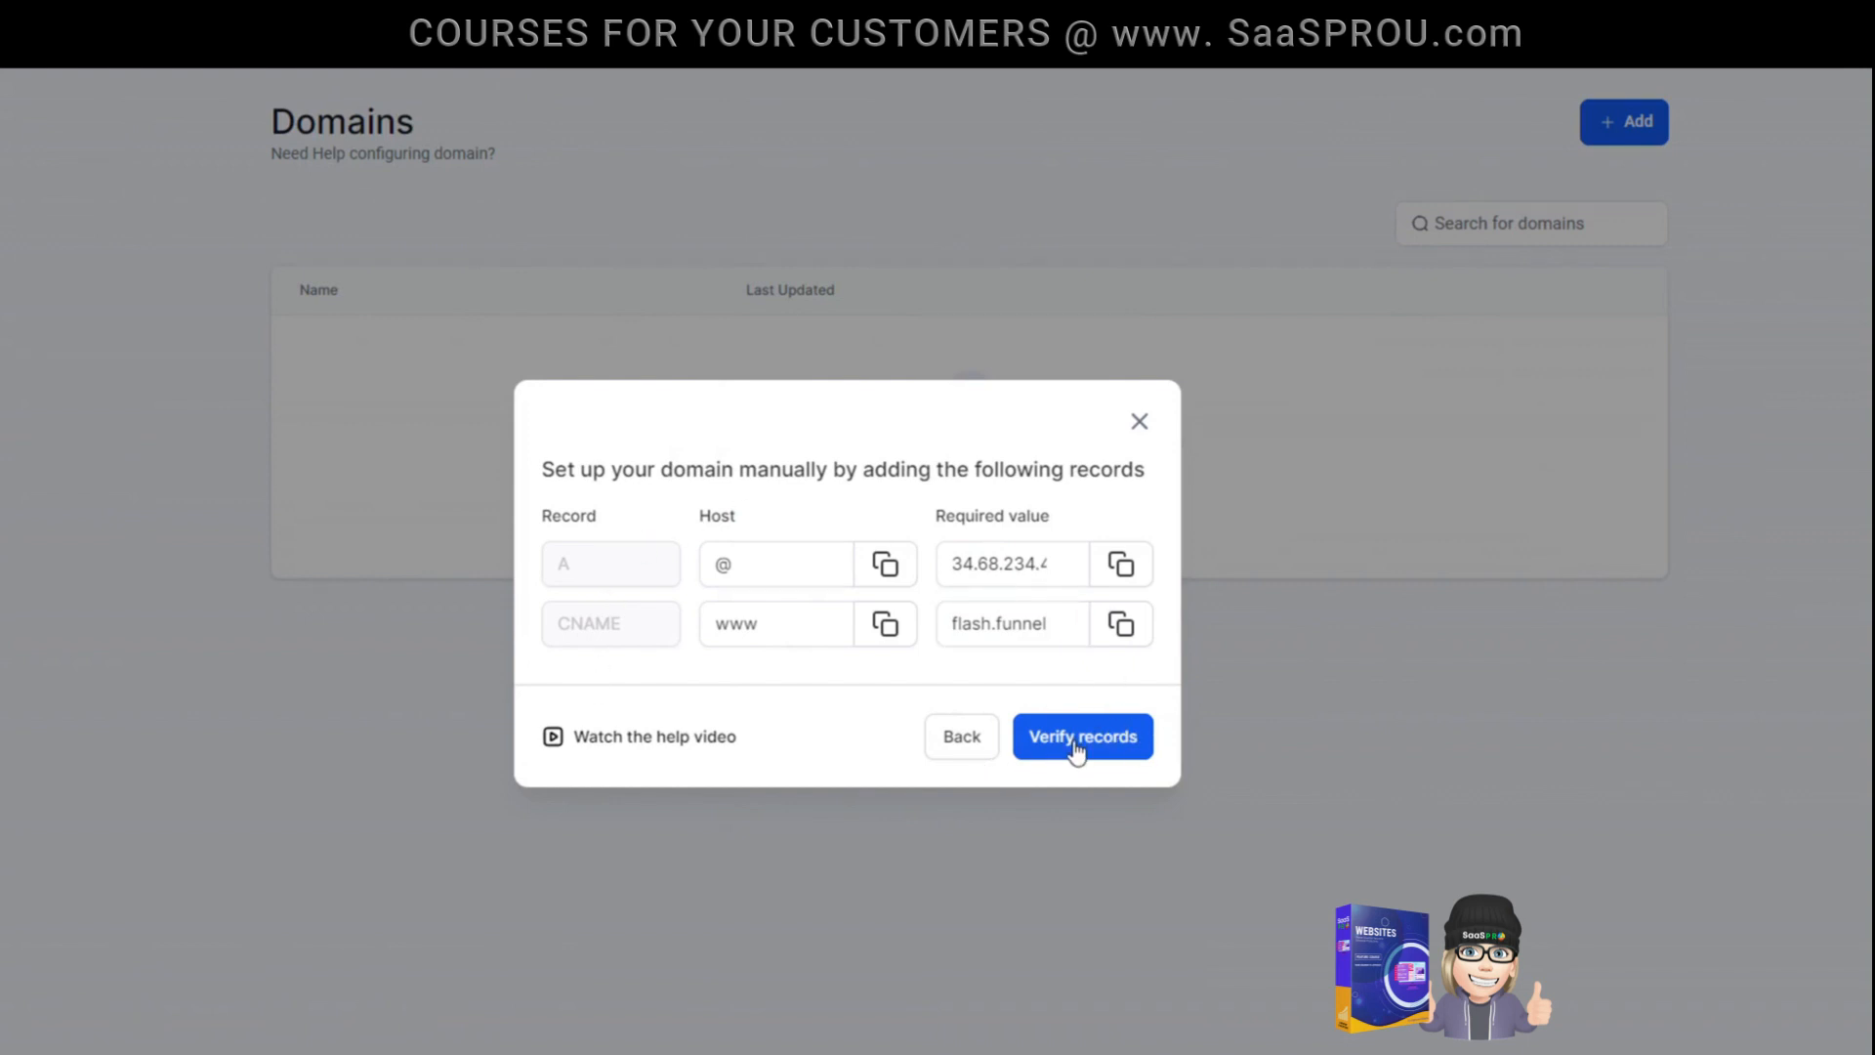
{"action": "left_click", "coordinate": [1141, 430]}
- Connect the domain samplebusinessdomain.com together with its www version and start its authorization through Cloudflare
{"action": "left_click", "coordinate": [994, 510]}
{"action": "left_click", "coordinate": [619, 608]}
{"action": "type", "text": "samplebusinessdomain.com"}
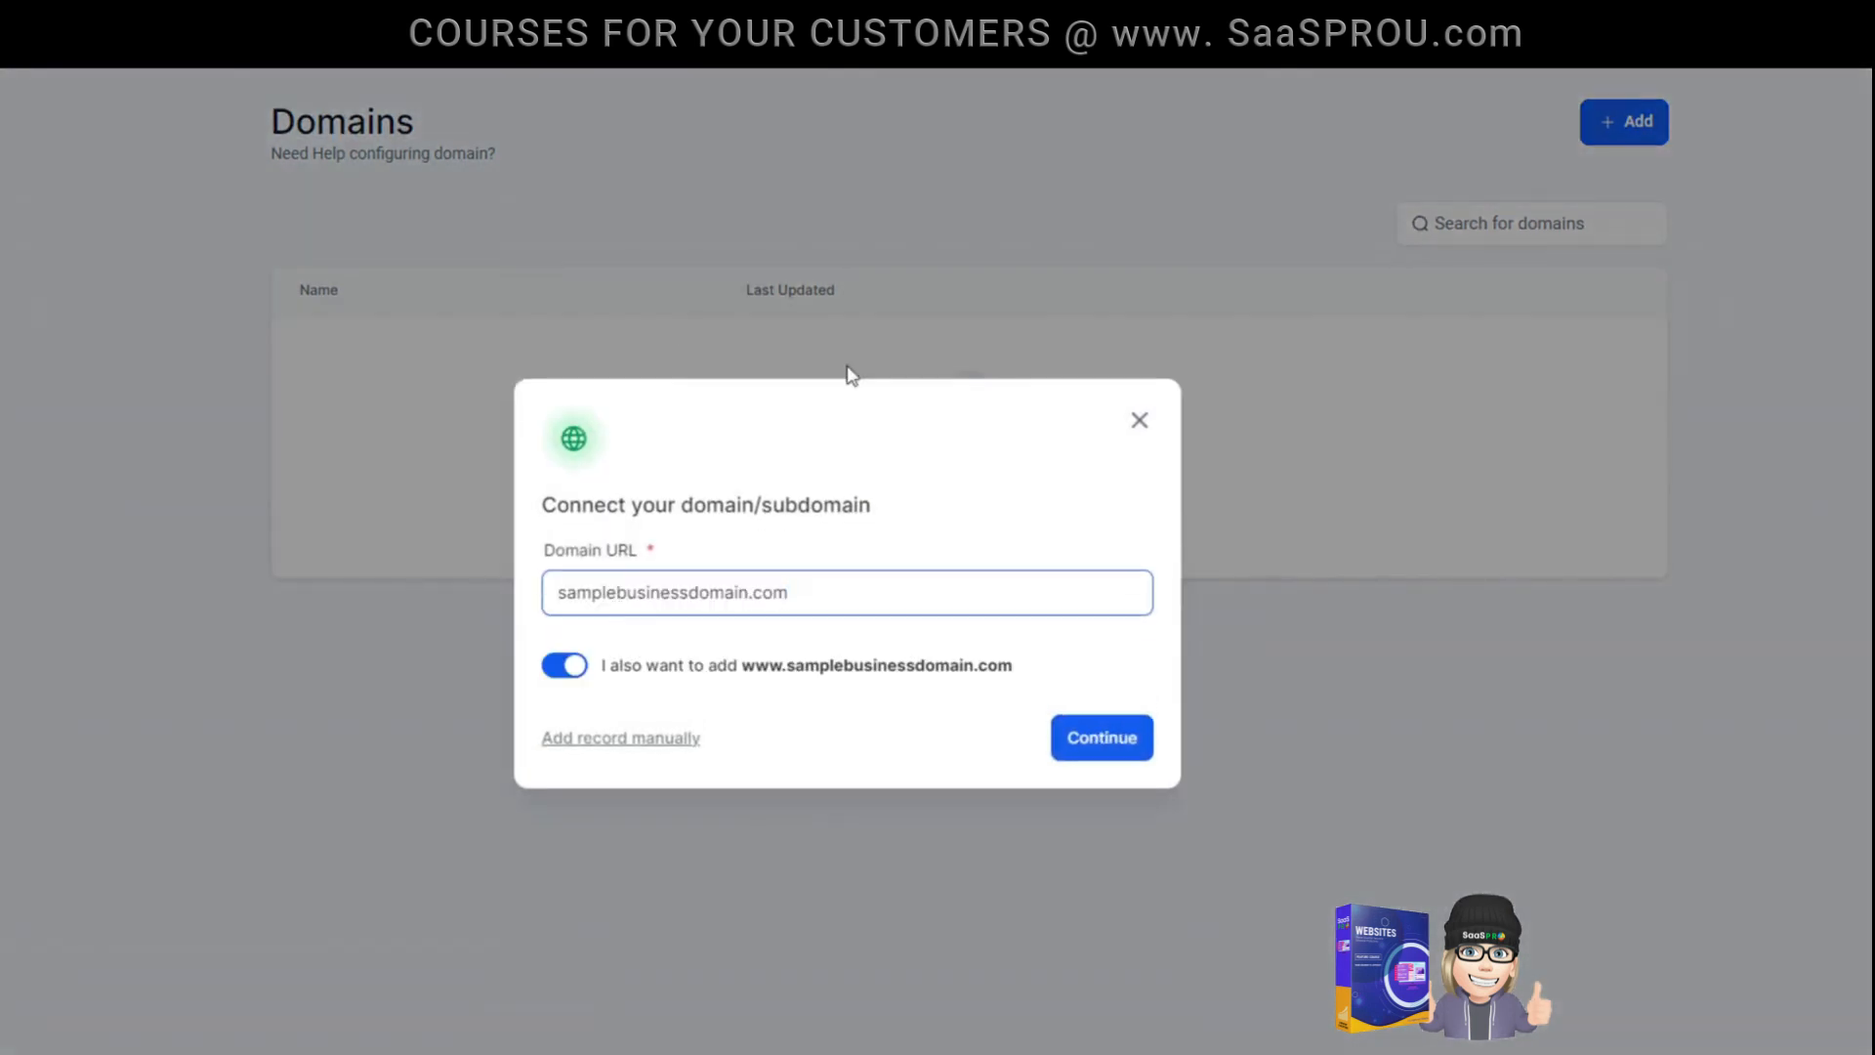
{"action": "left_click", "coordinate": [1110, 747]}
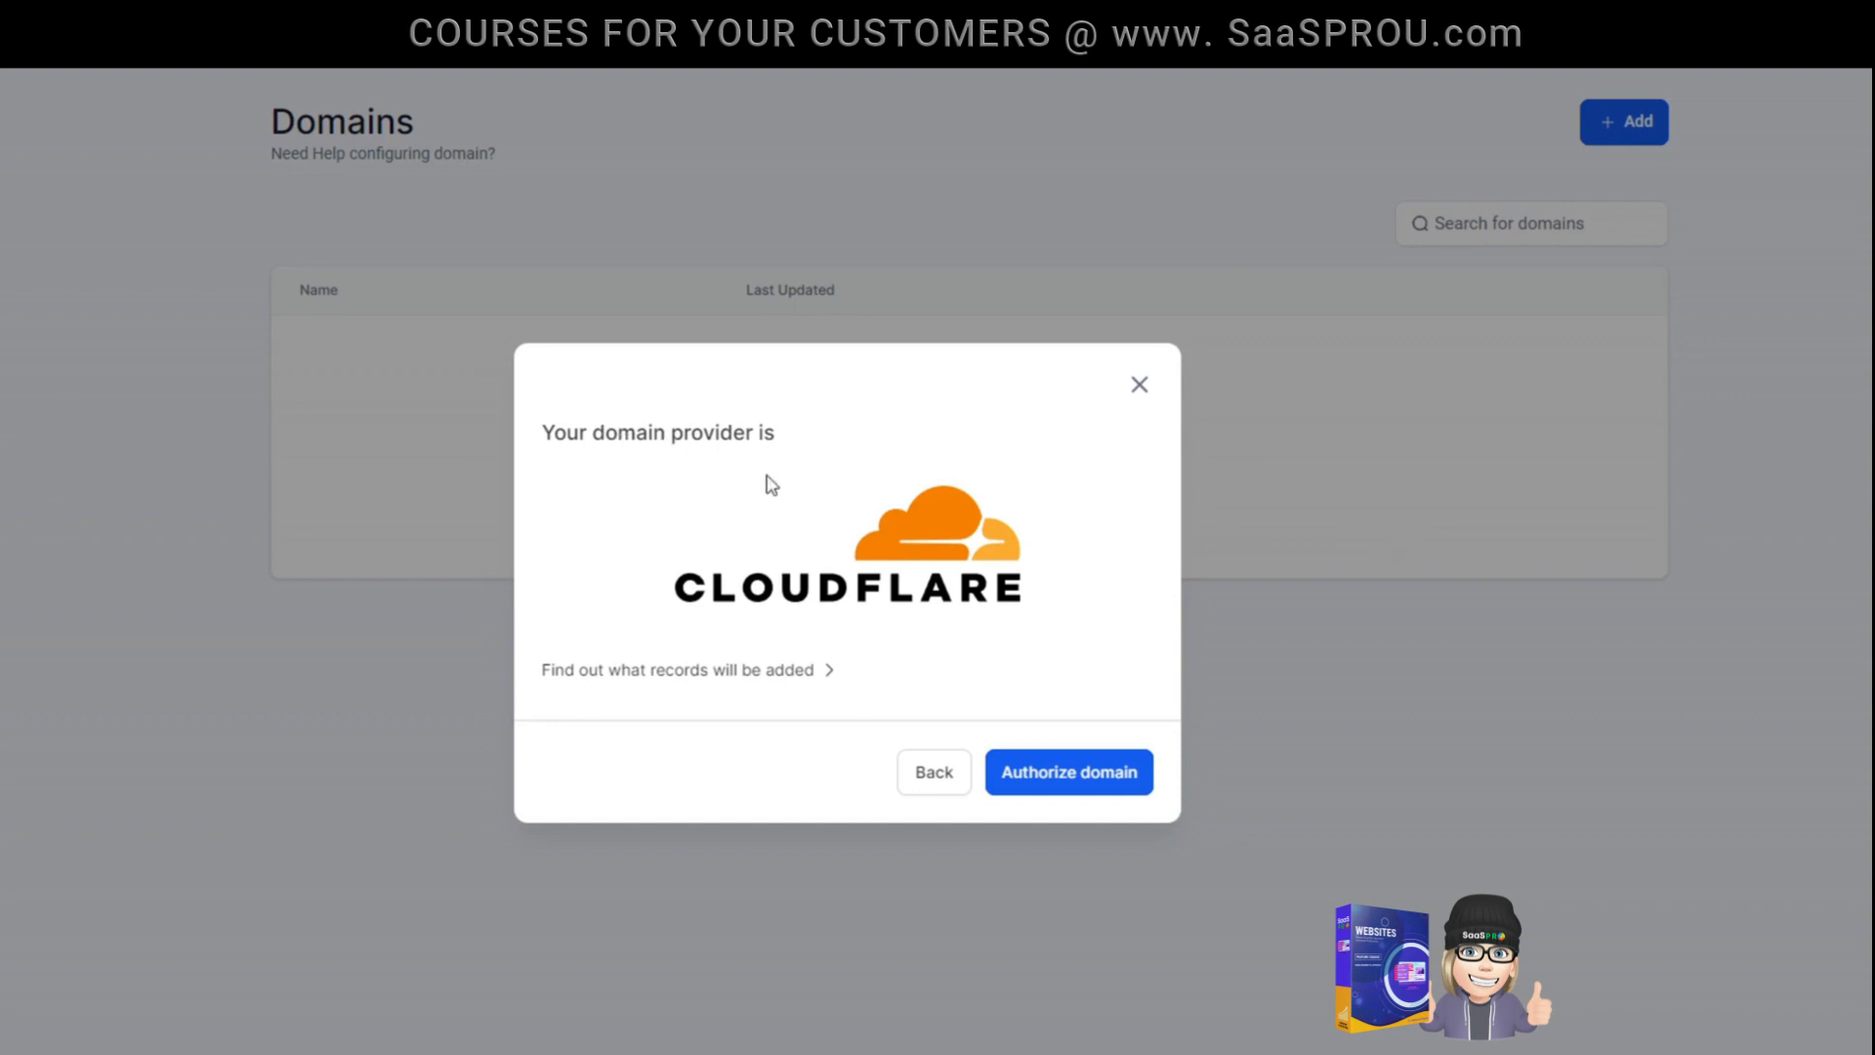
{"action": "left_click", "coordinate": [1070, 771]}
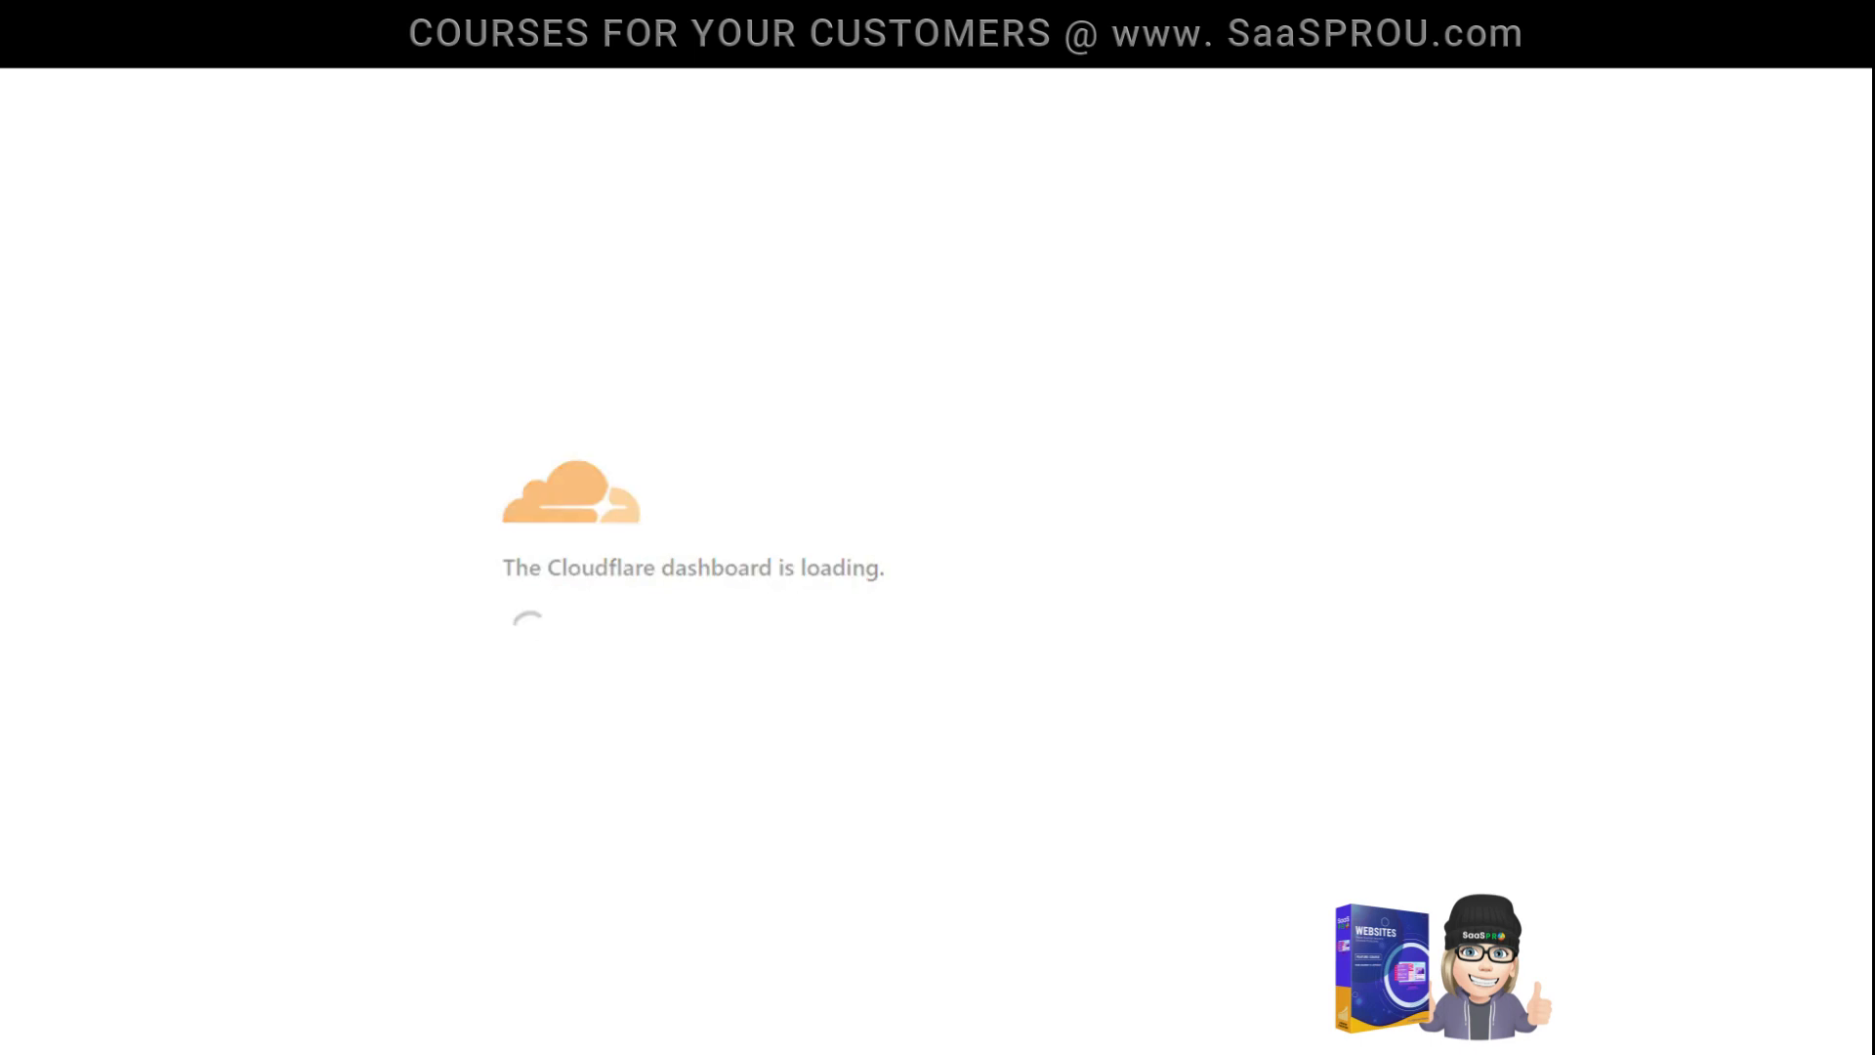
- Log in to Cloudflare and authorize LeadConnector's DNS records, confirming deletion of the conflicting records with samplebusinessdomain.com
{"action": "left_click", "coordinate": [407, 435]}
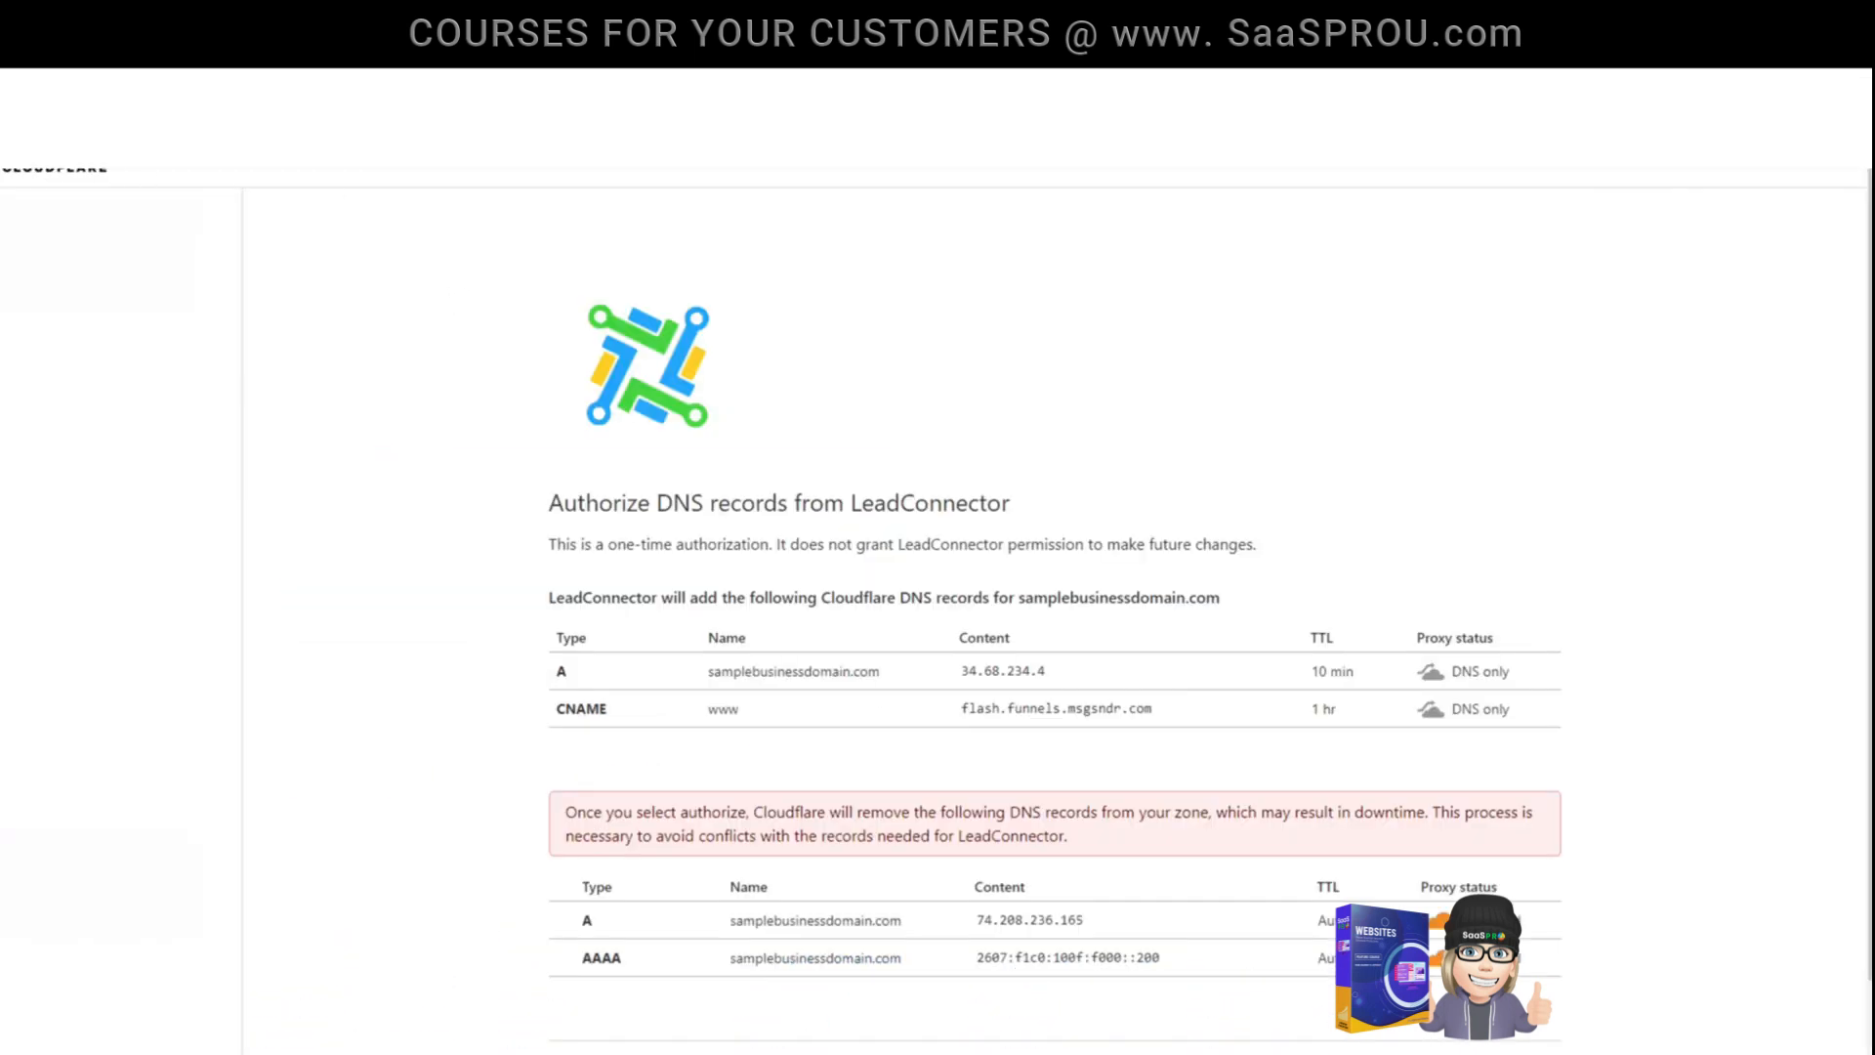
{"action": "scroll", "coordinate": [764, 408], "scroll_direction": "down", "scroll_amount": 3}
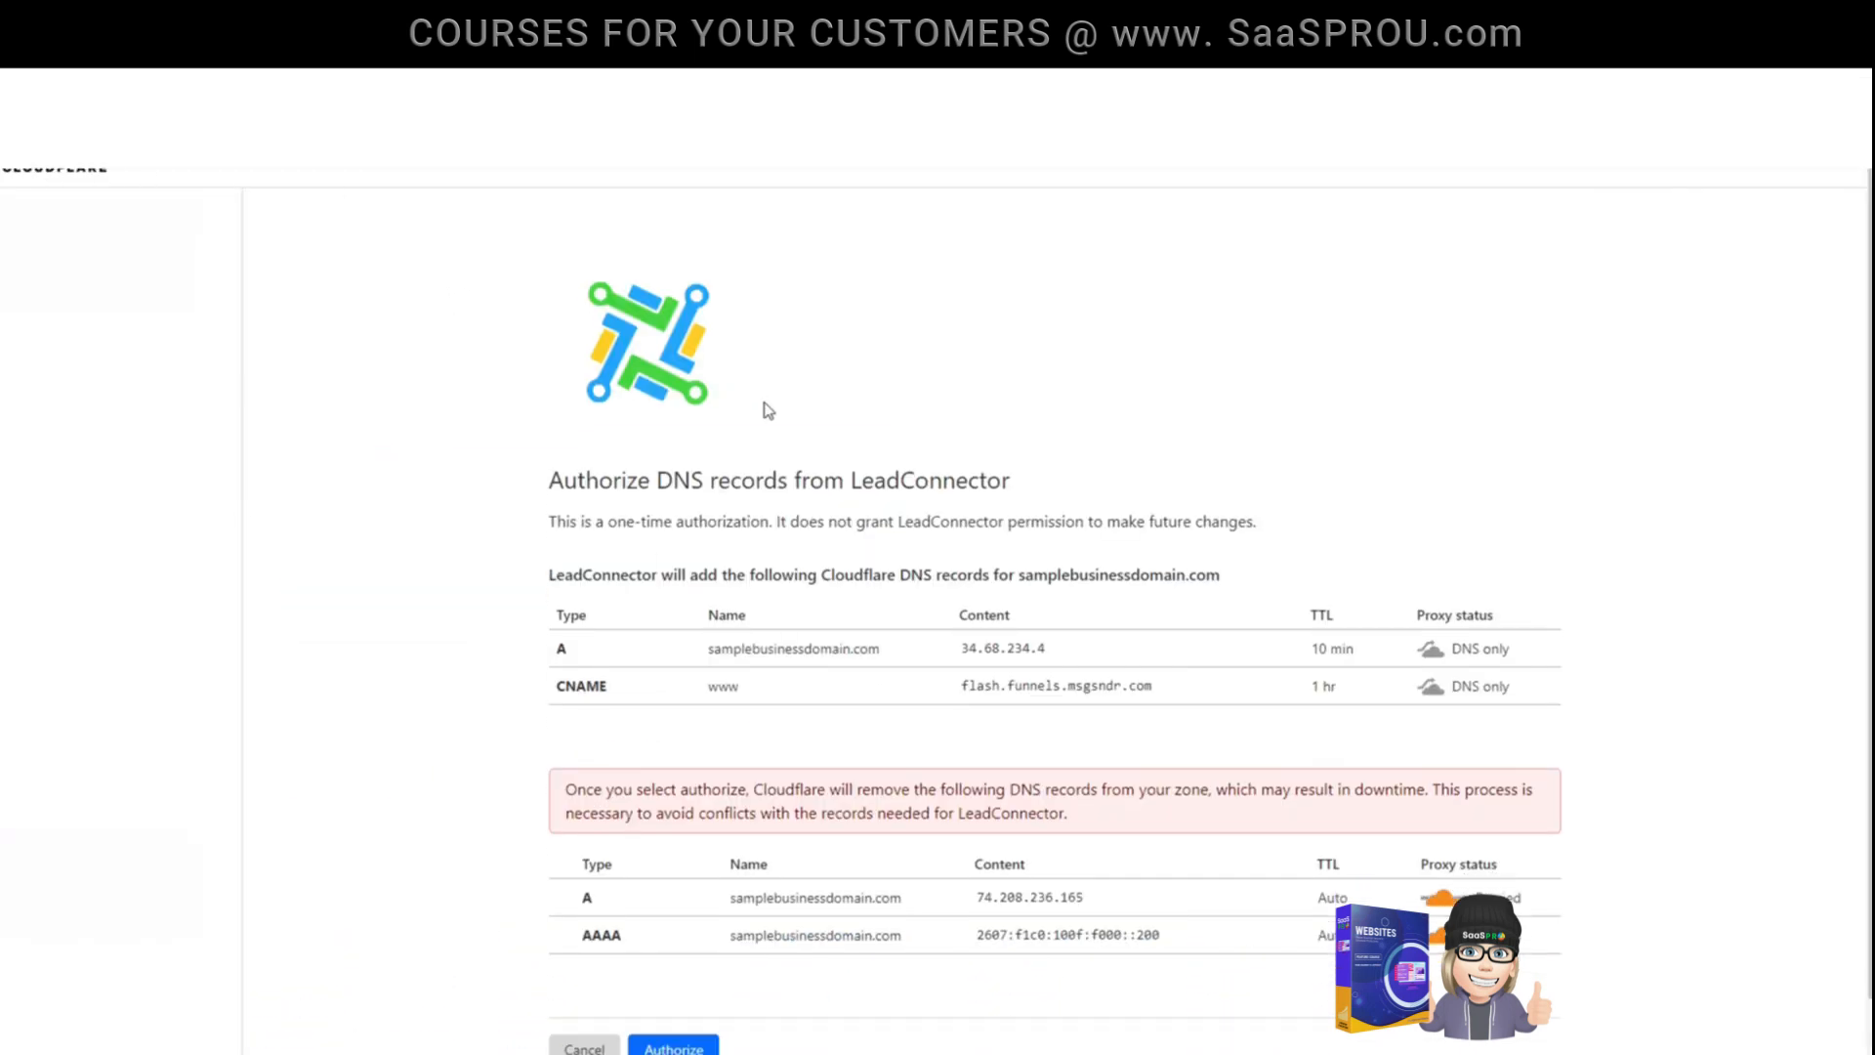
{"action": "scroll", "coordinate": [752, 411], "scroll_direction": "up", "scroll_amount": 1}
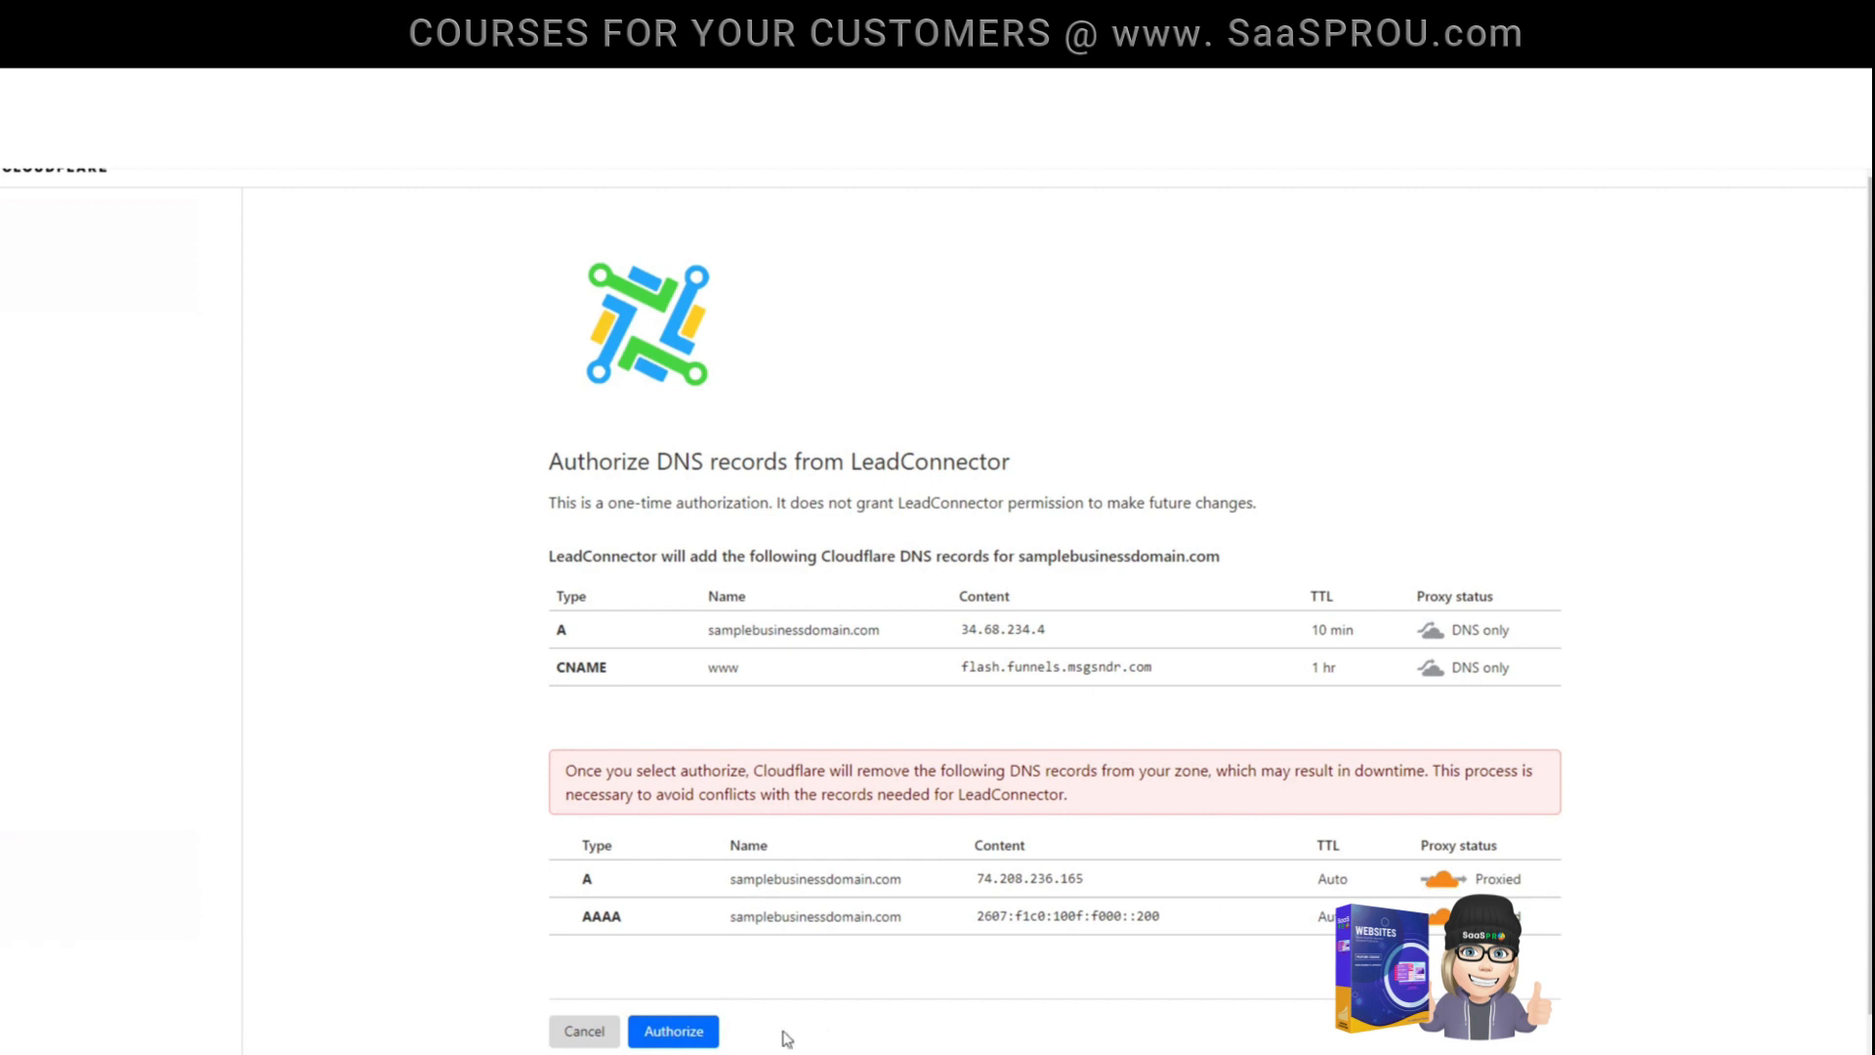
{"action": "left_click", "coordinate": [674, 1031]}
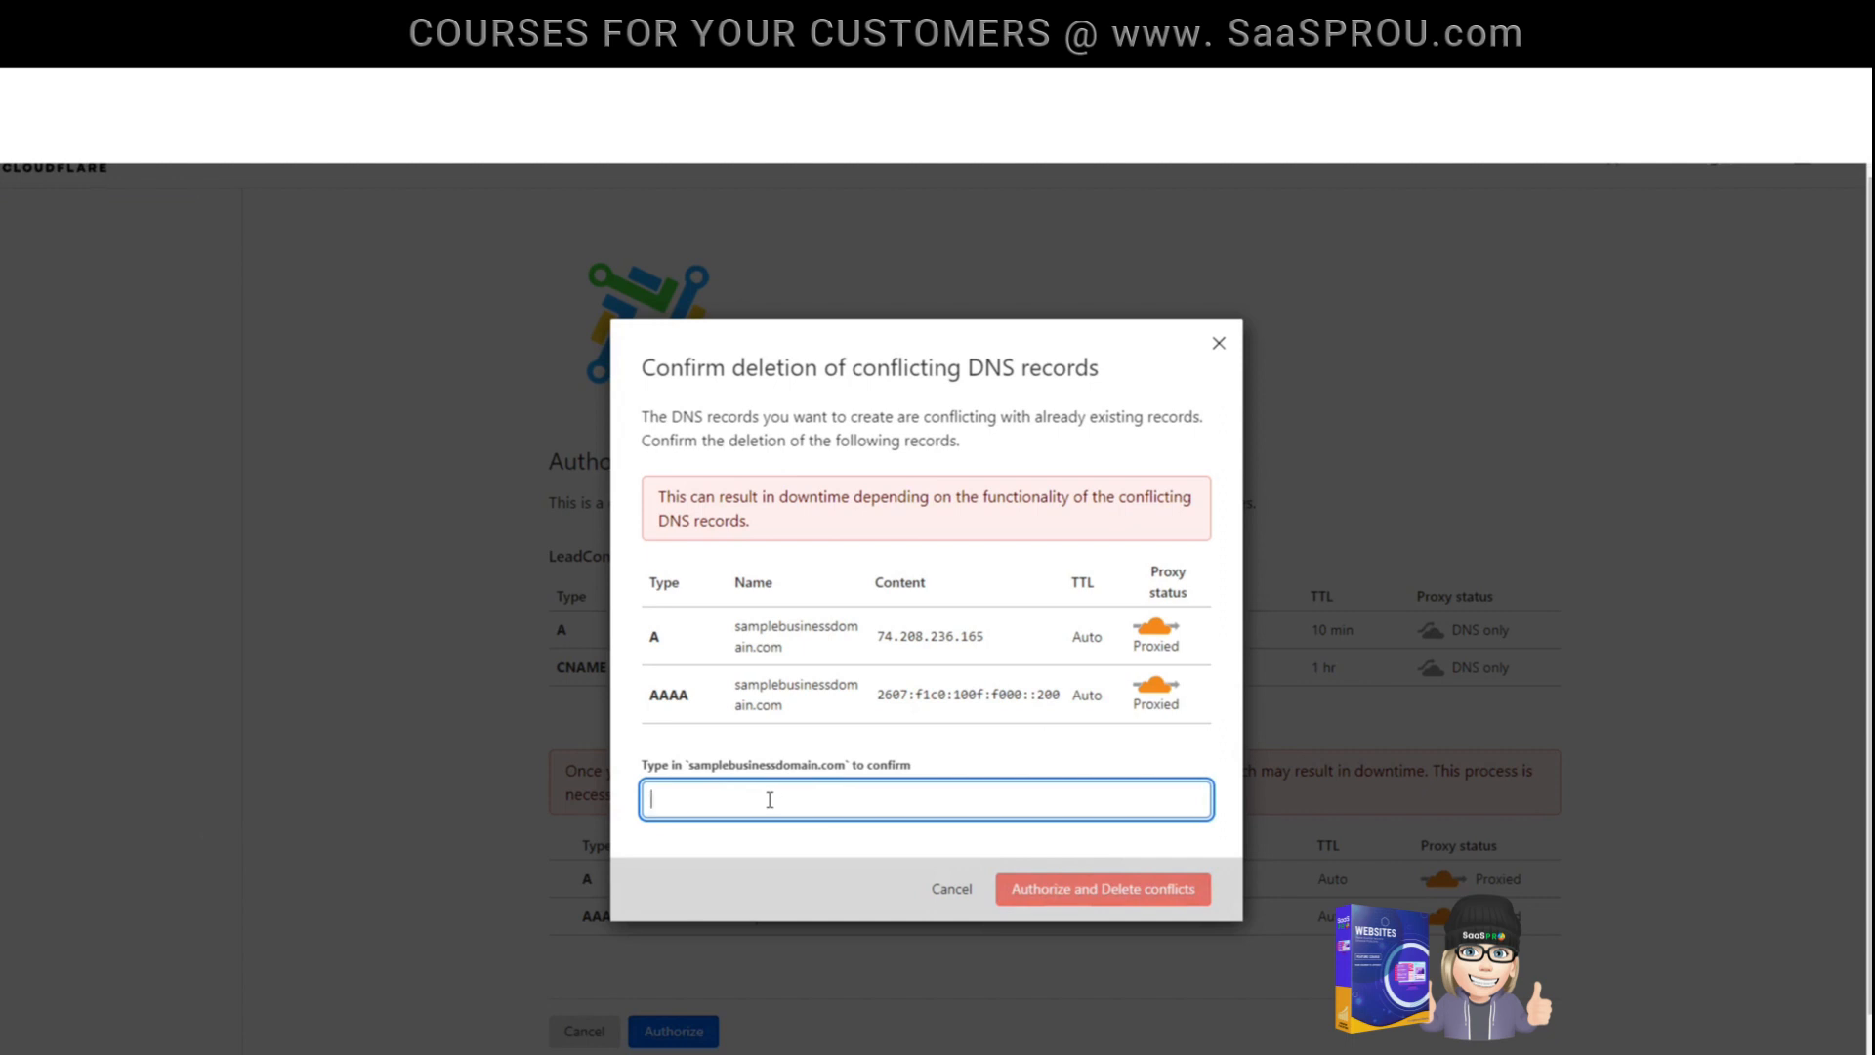
{"action": "type", "text": "samplebusinessdomain.com"}
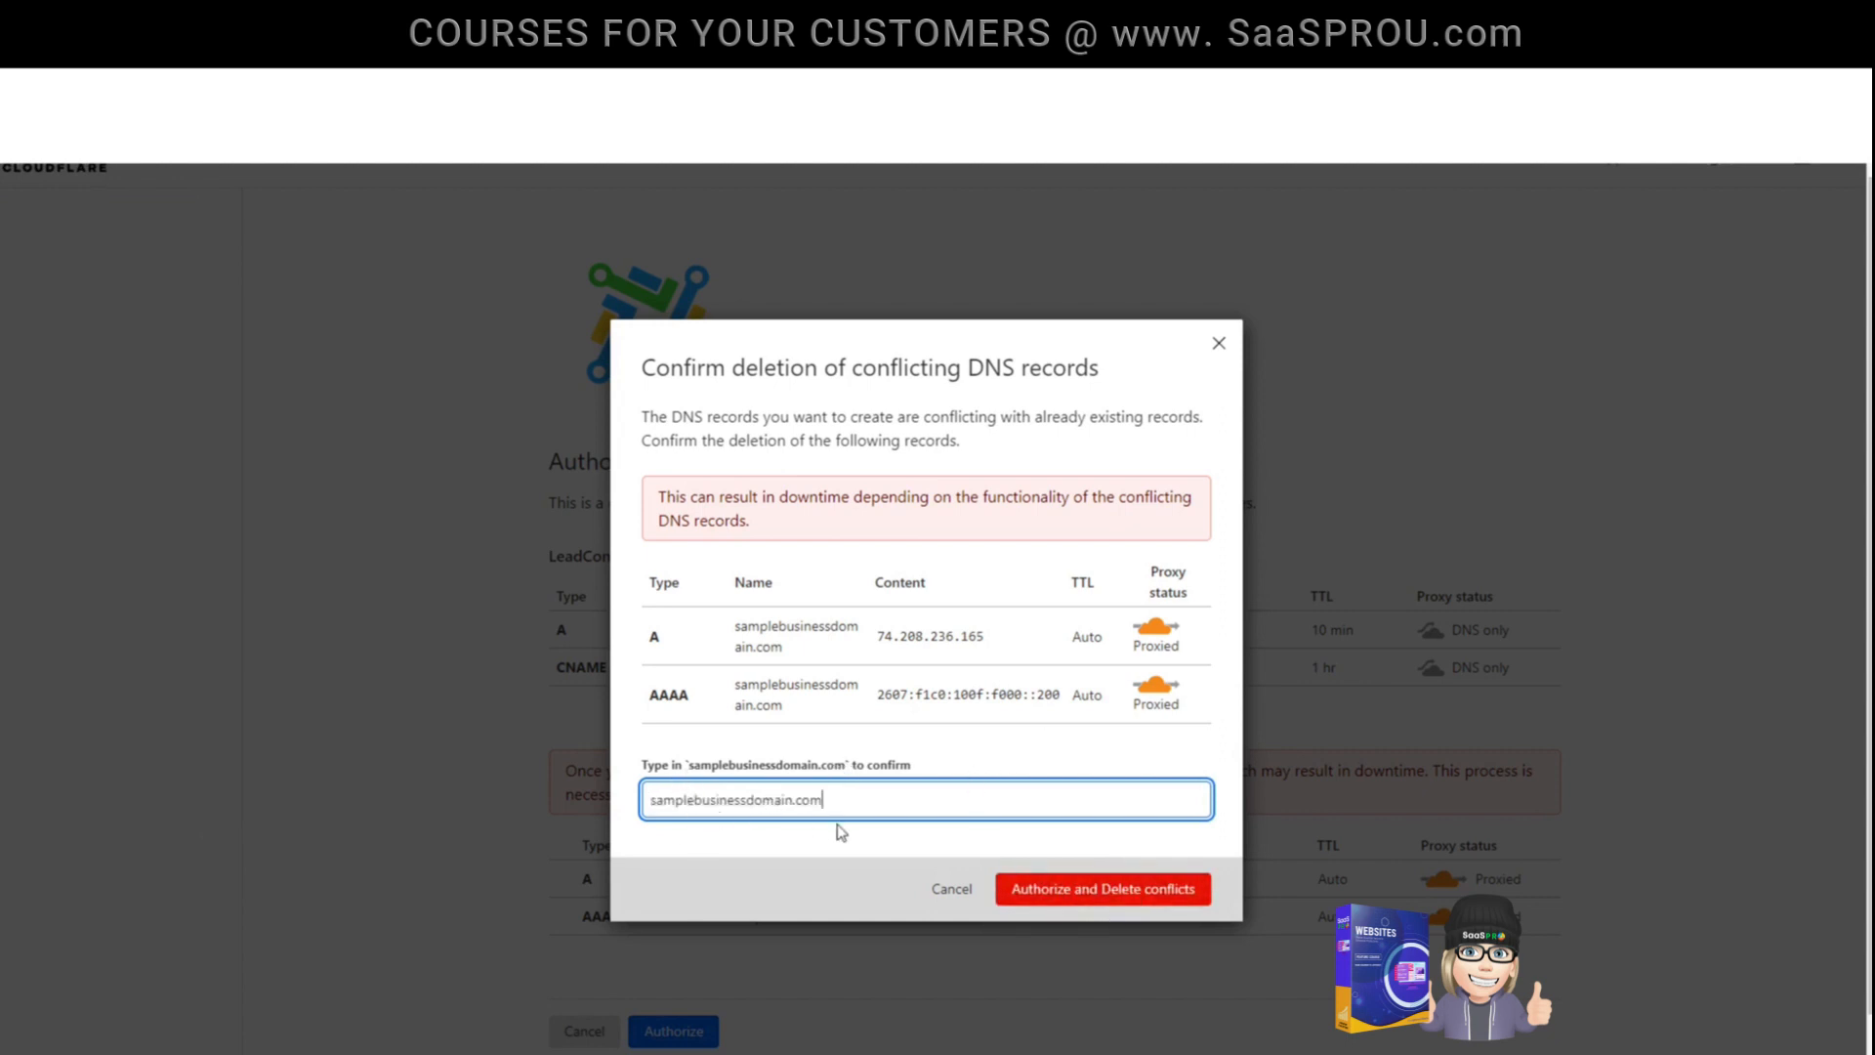
{"action": "left_click", "coordinate": [1172, 897]}
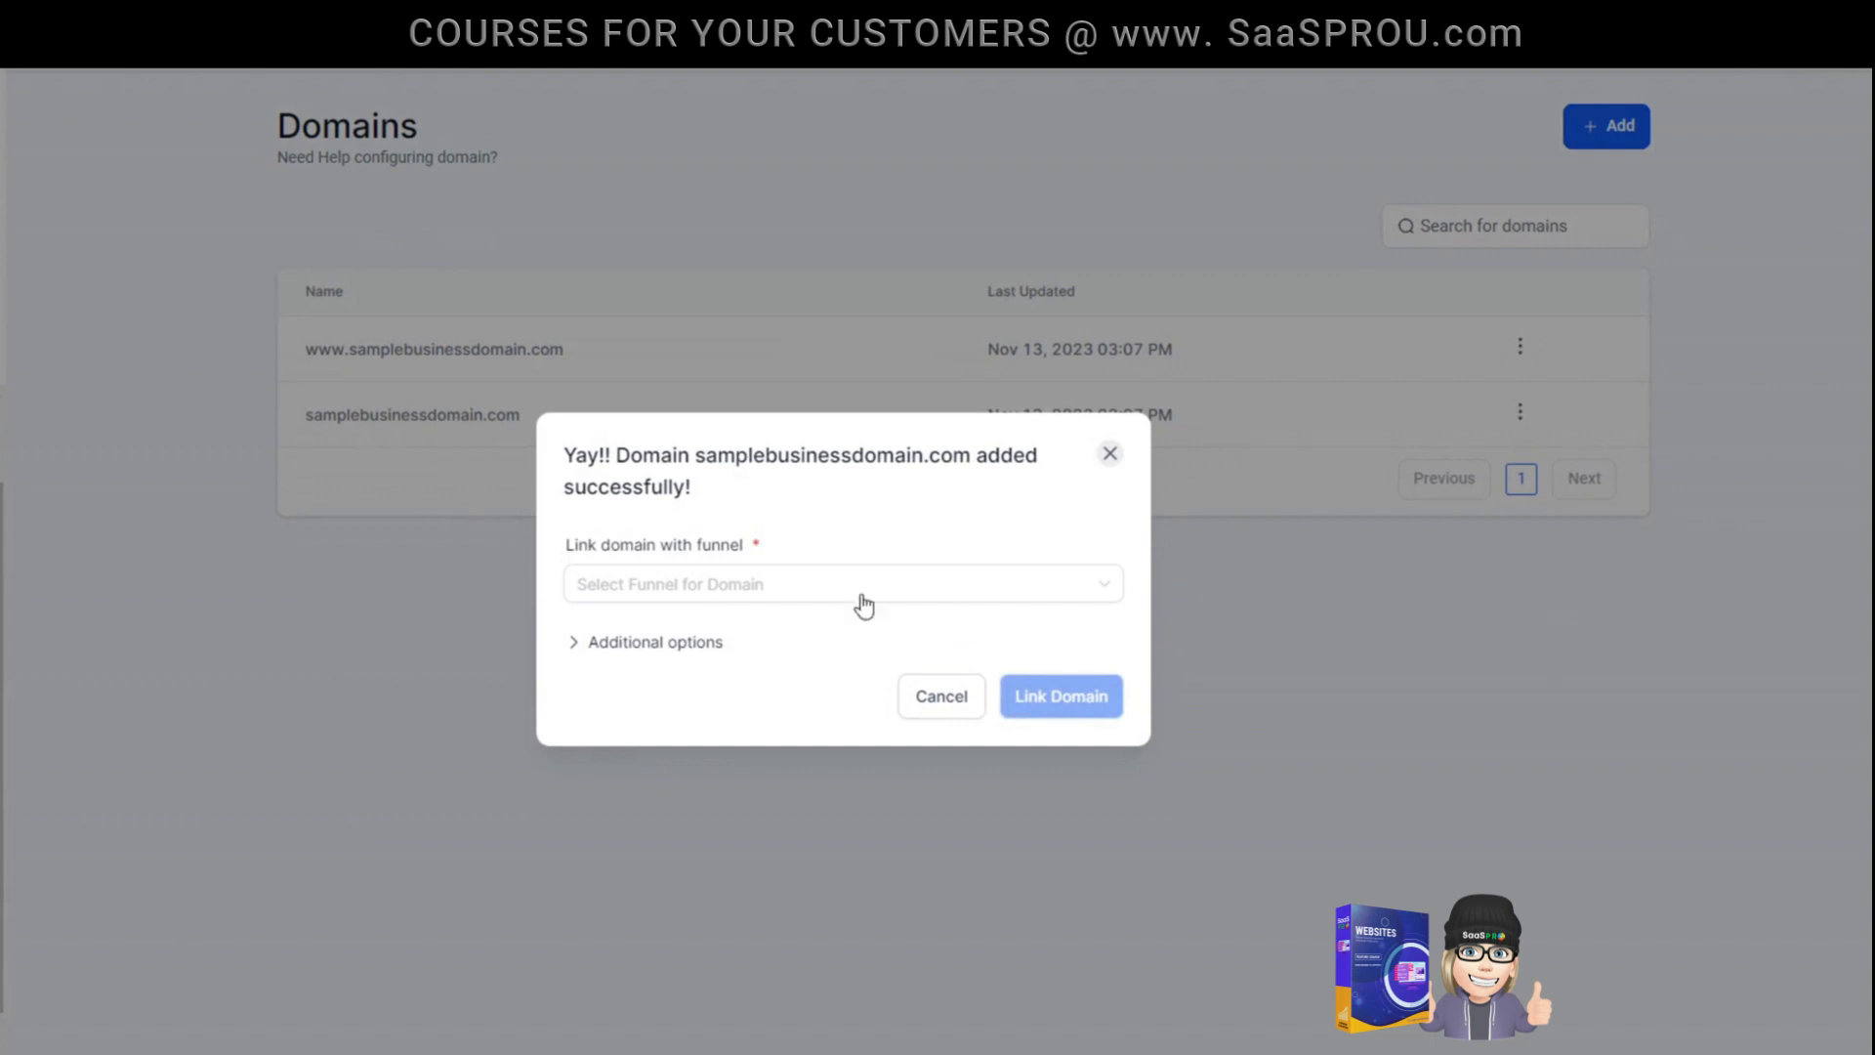
- Link the added domain to demo website, with HOME as the default funnel step and demo website / HOME as the 404/error page
{"action": "left_click", "coordinate": [691, 598]}
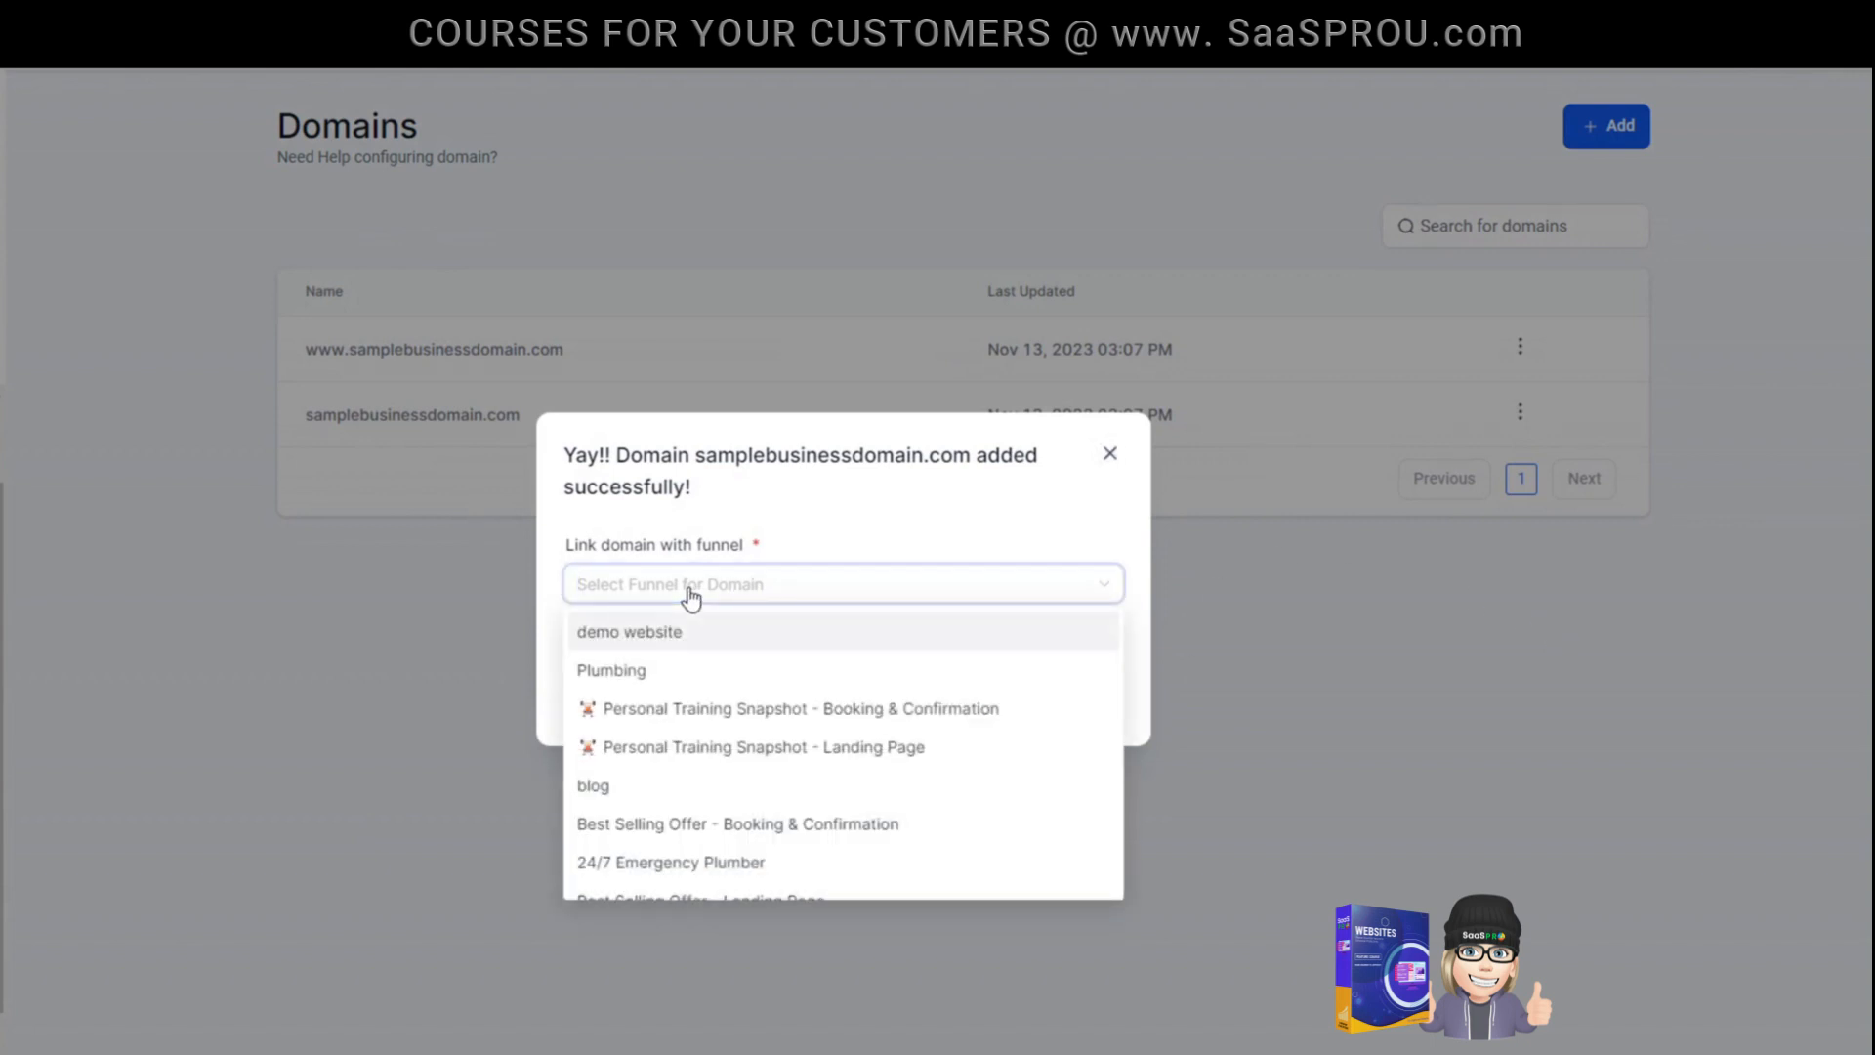
{"action": "left_click", "coordinate": [628, 636]}
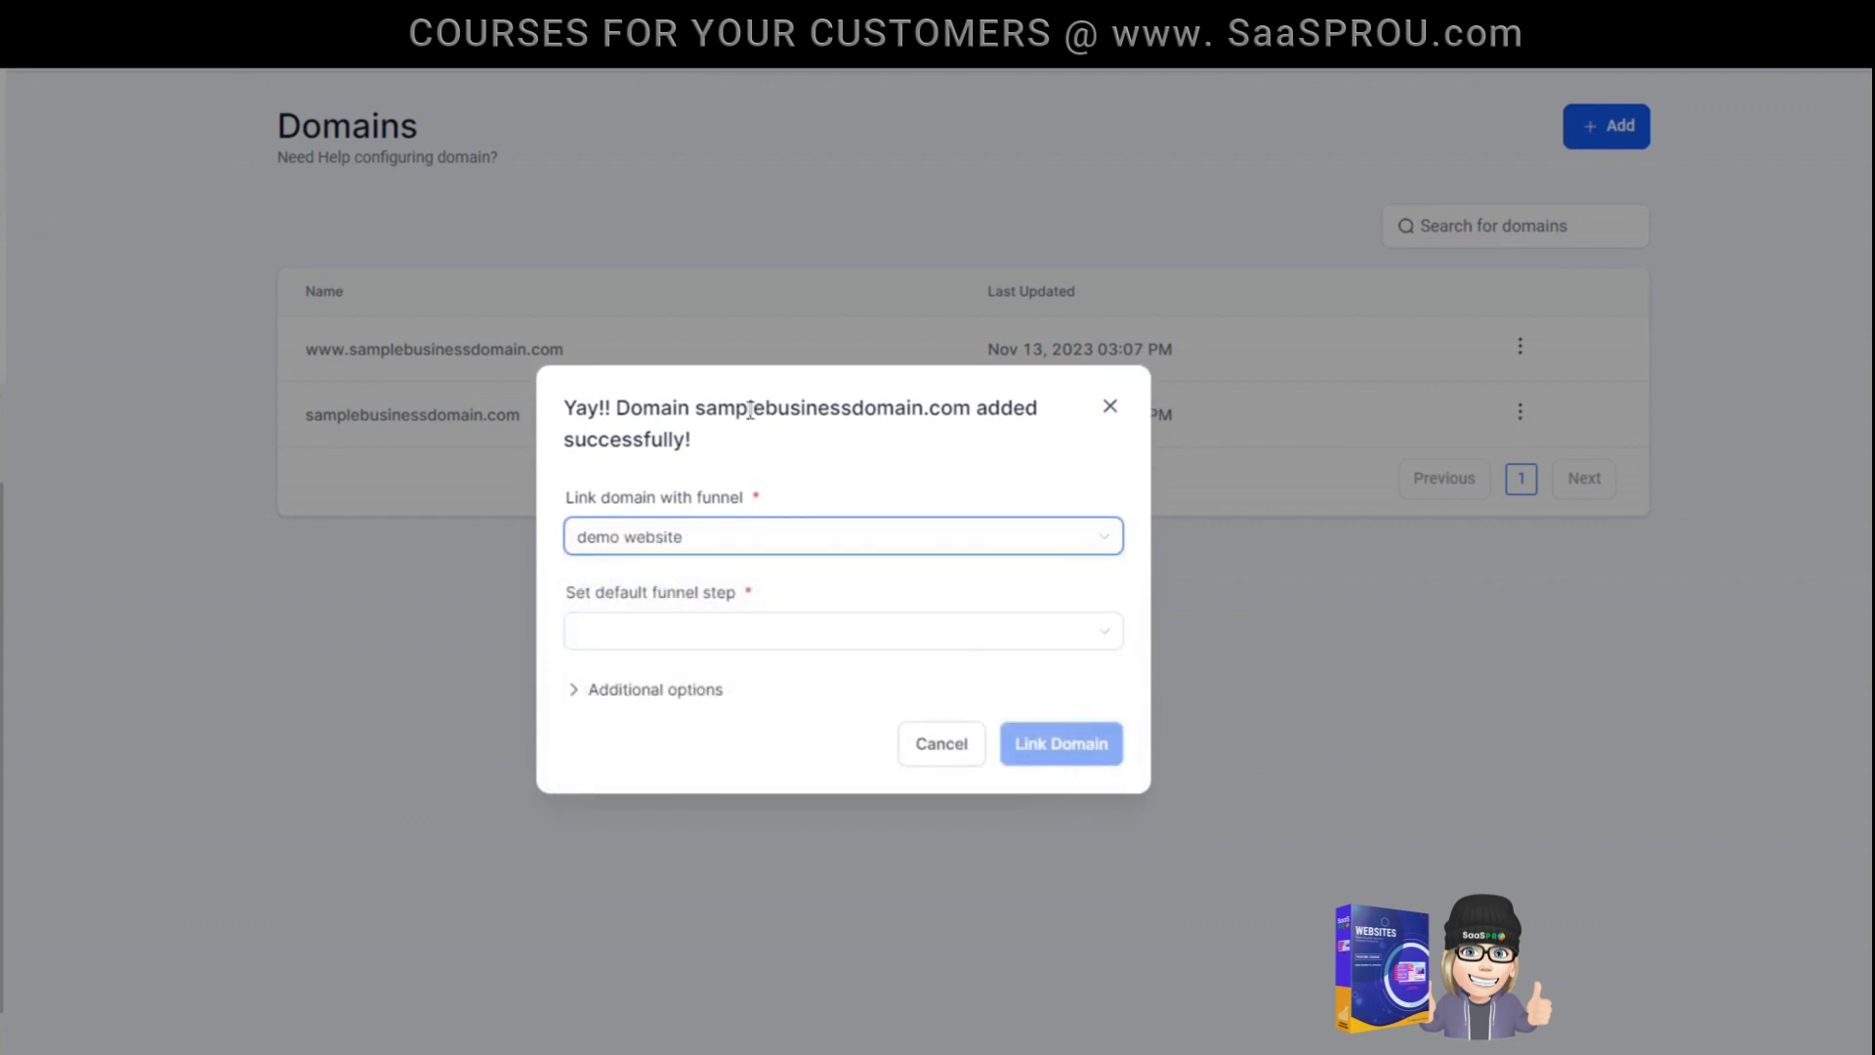
{"action": "left_click", "coordinate": [712, 642]}
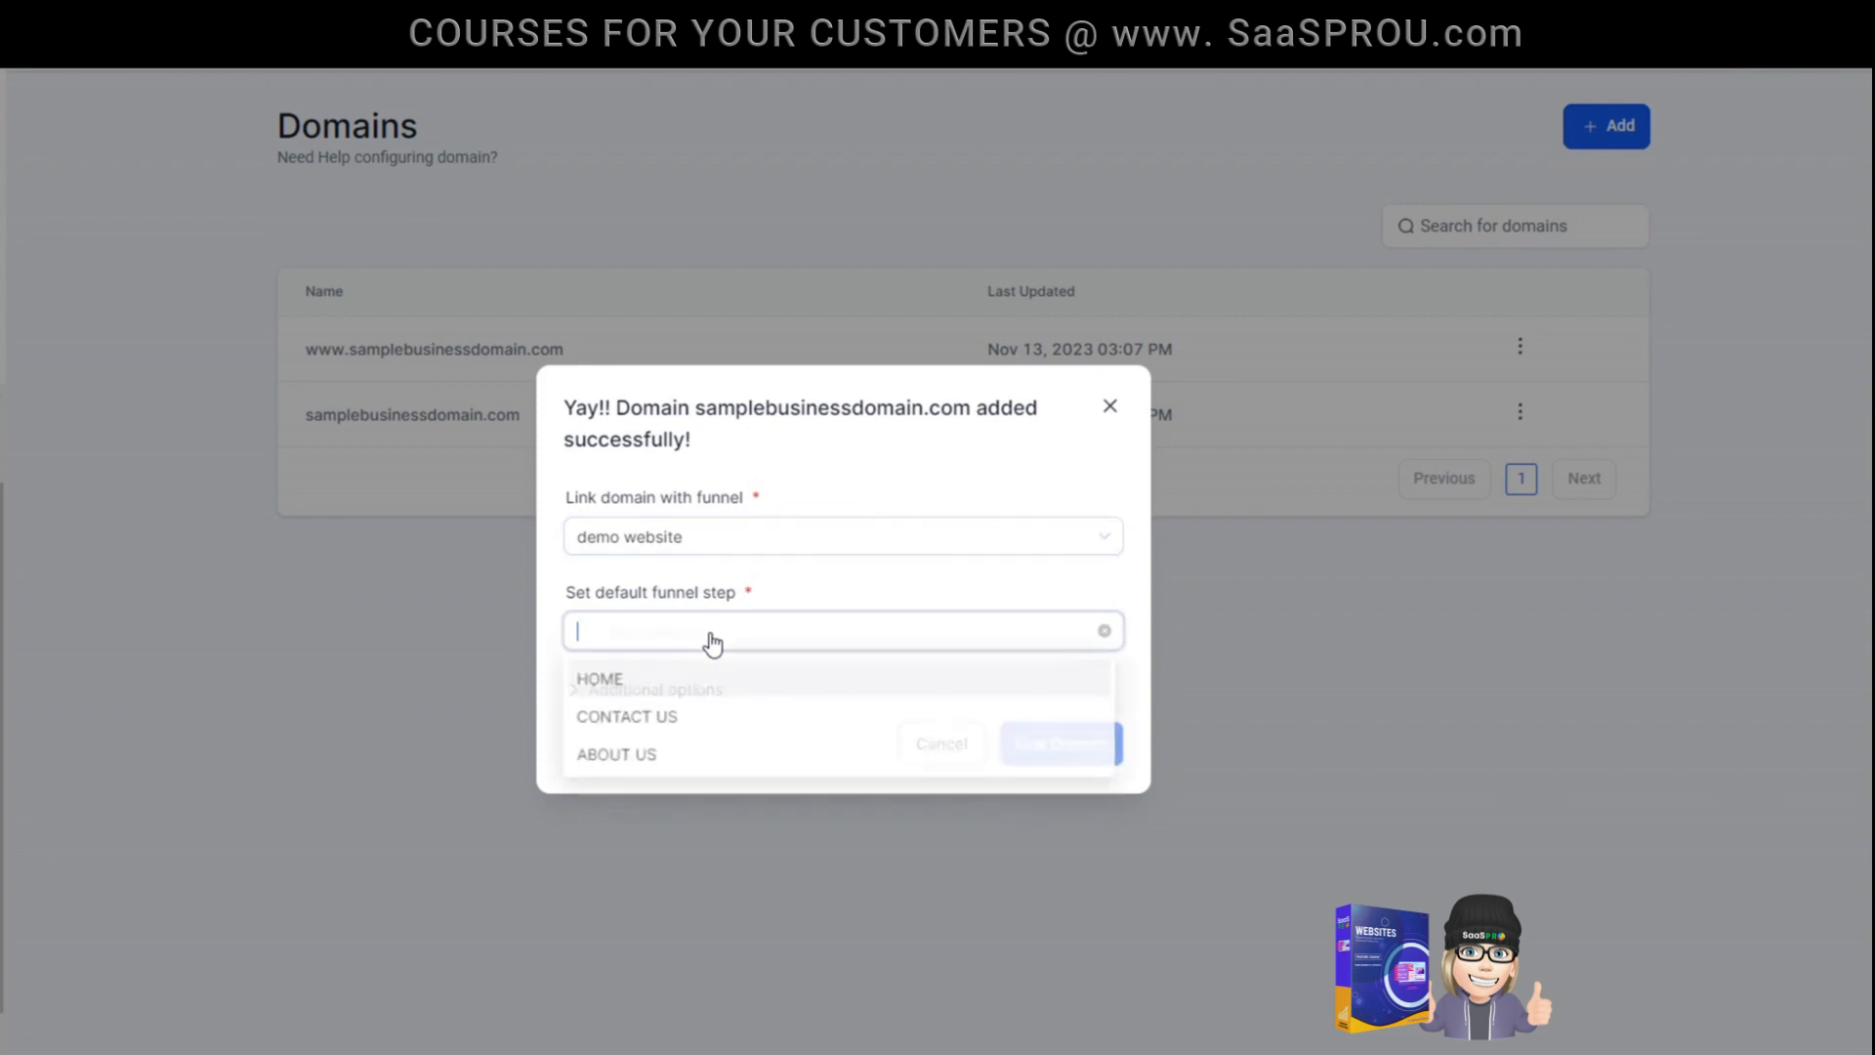
{"action": "left_click", "coordinate": [626, 687]}
{"action": "left_click", "coordinate": [630, 690]}
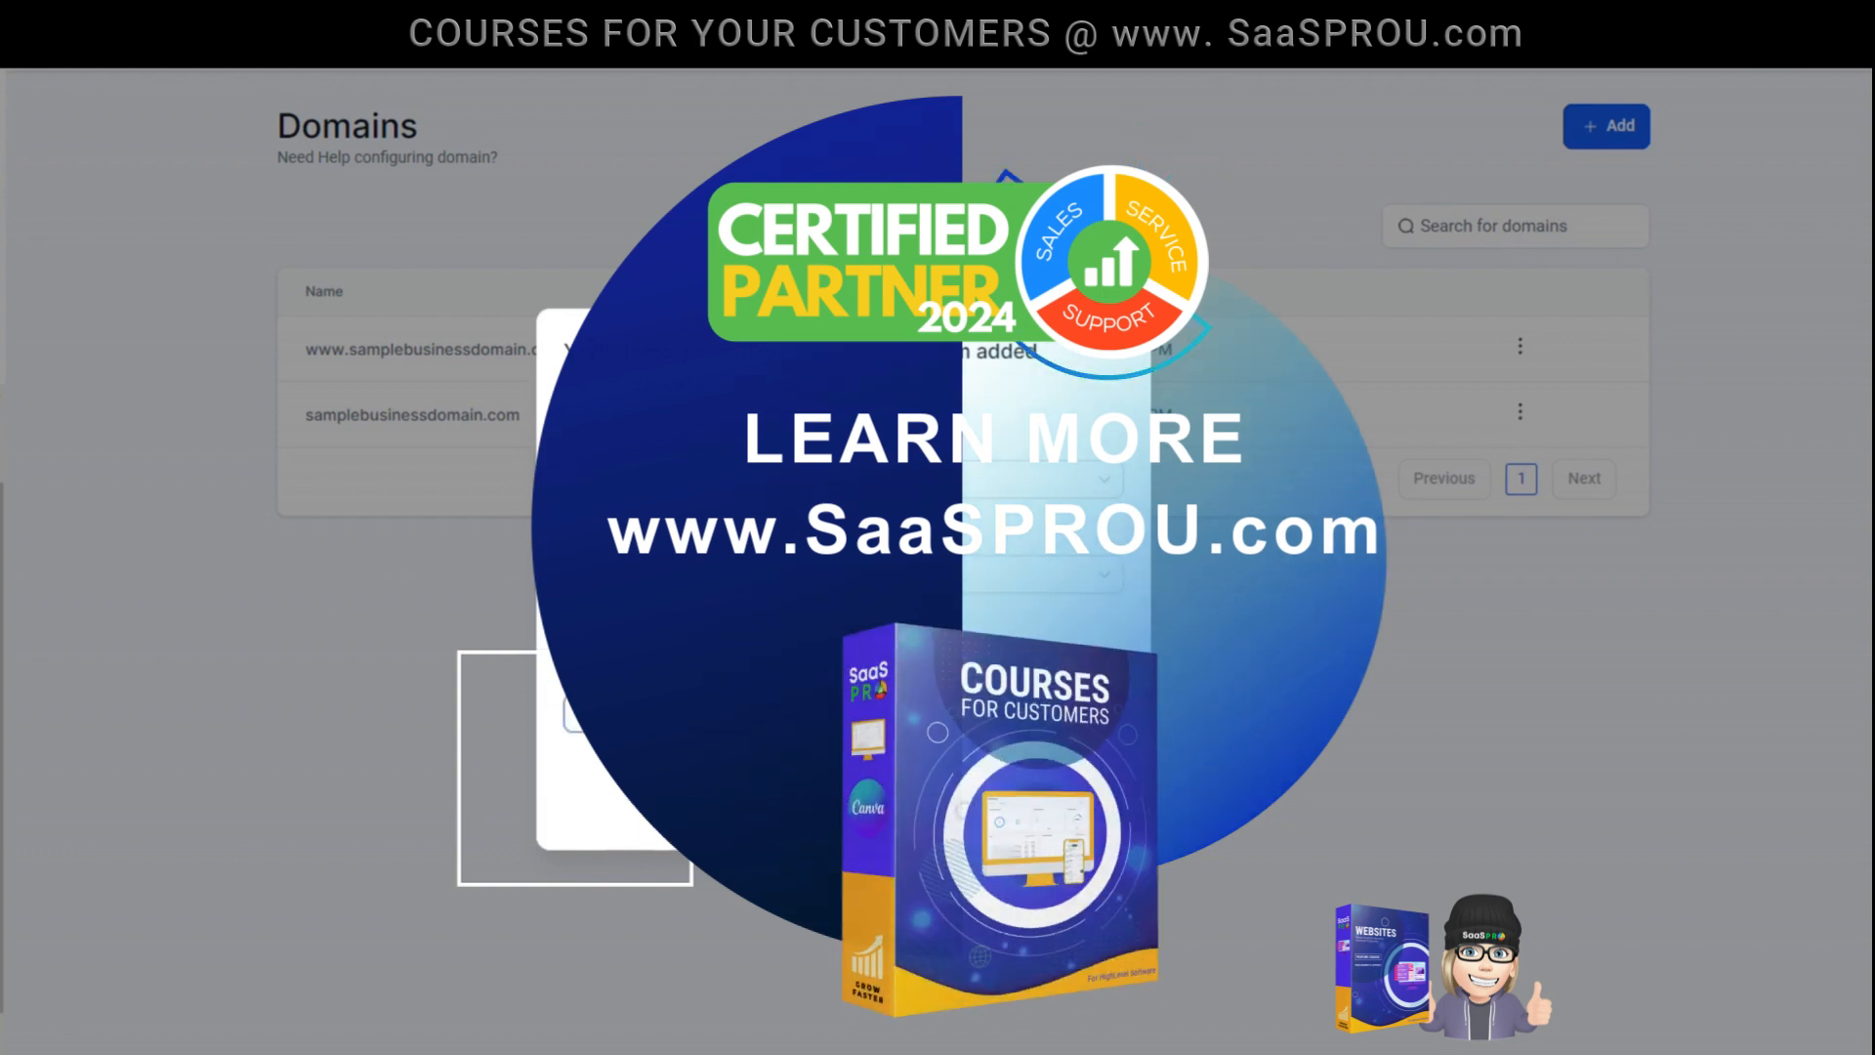
{"action": "left_click", "coordinate": [703, 714]}
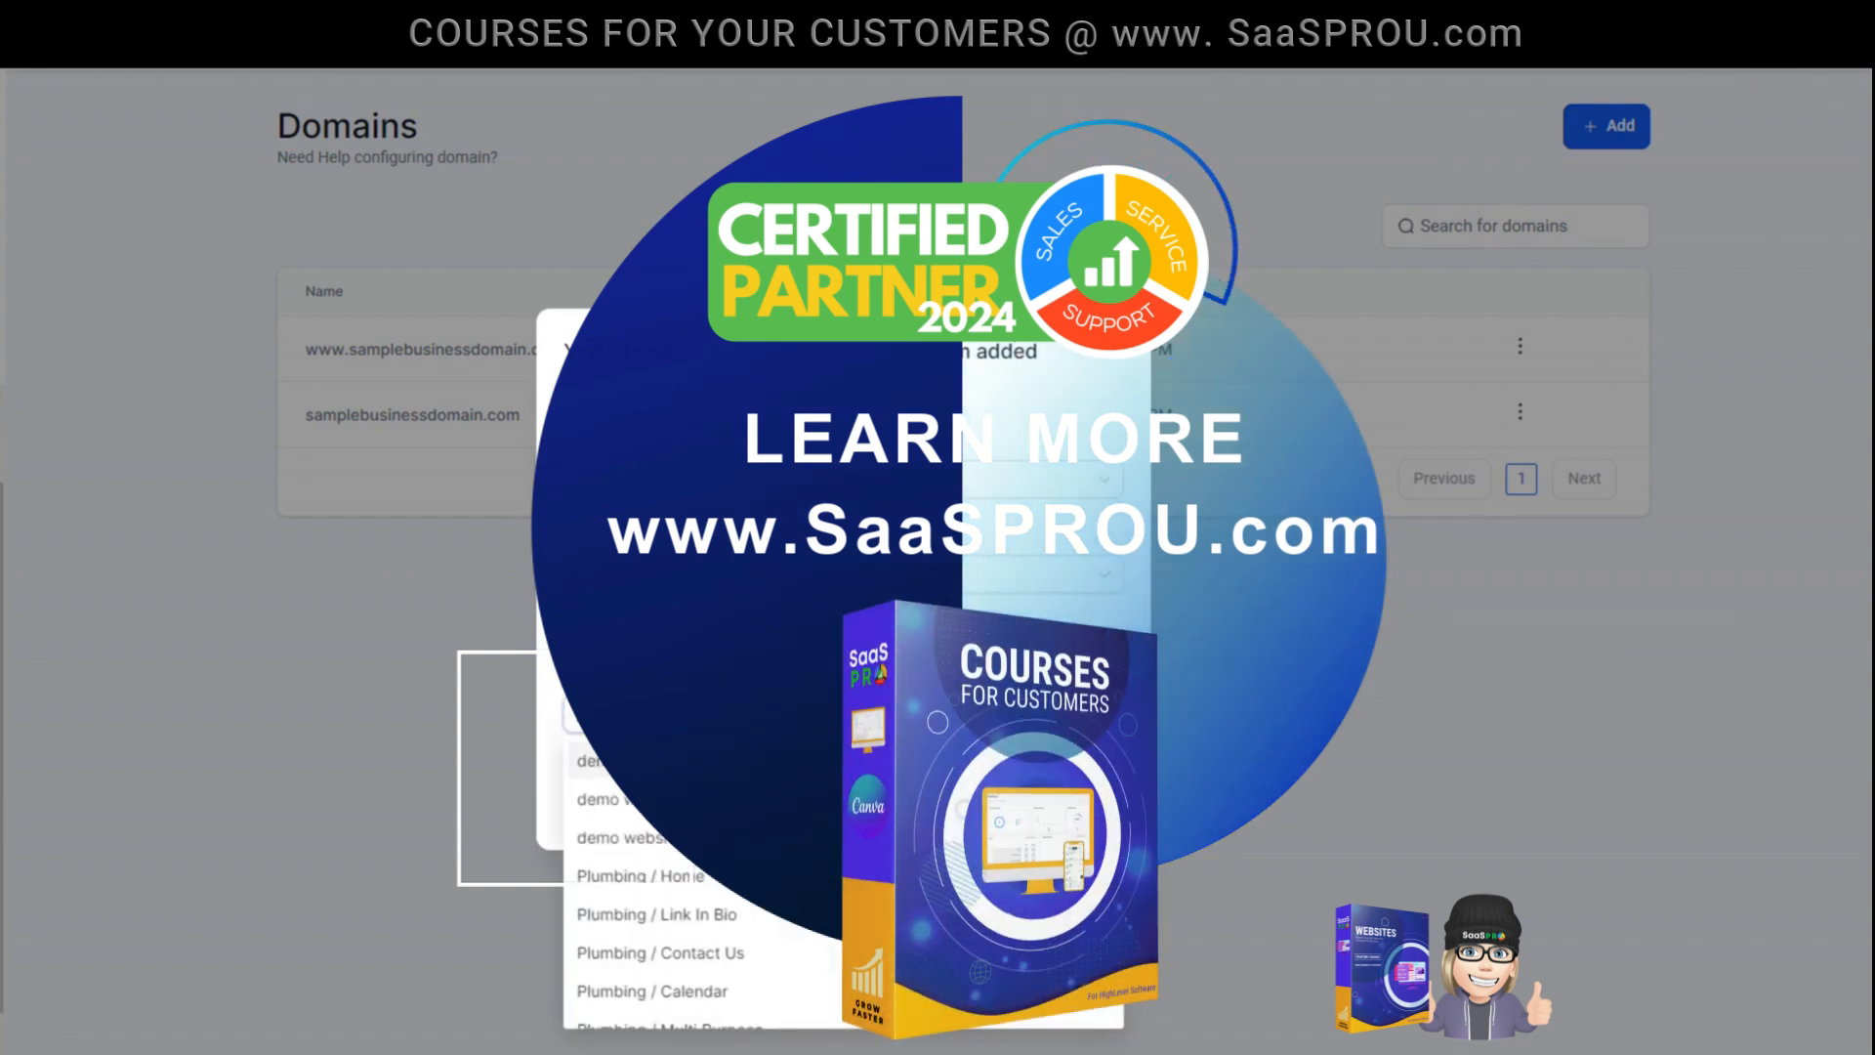
{"action": "left_click", "coordinate": [781, 644]}
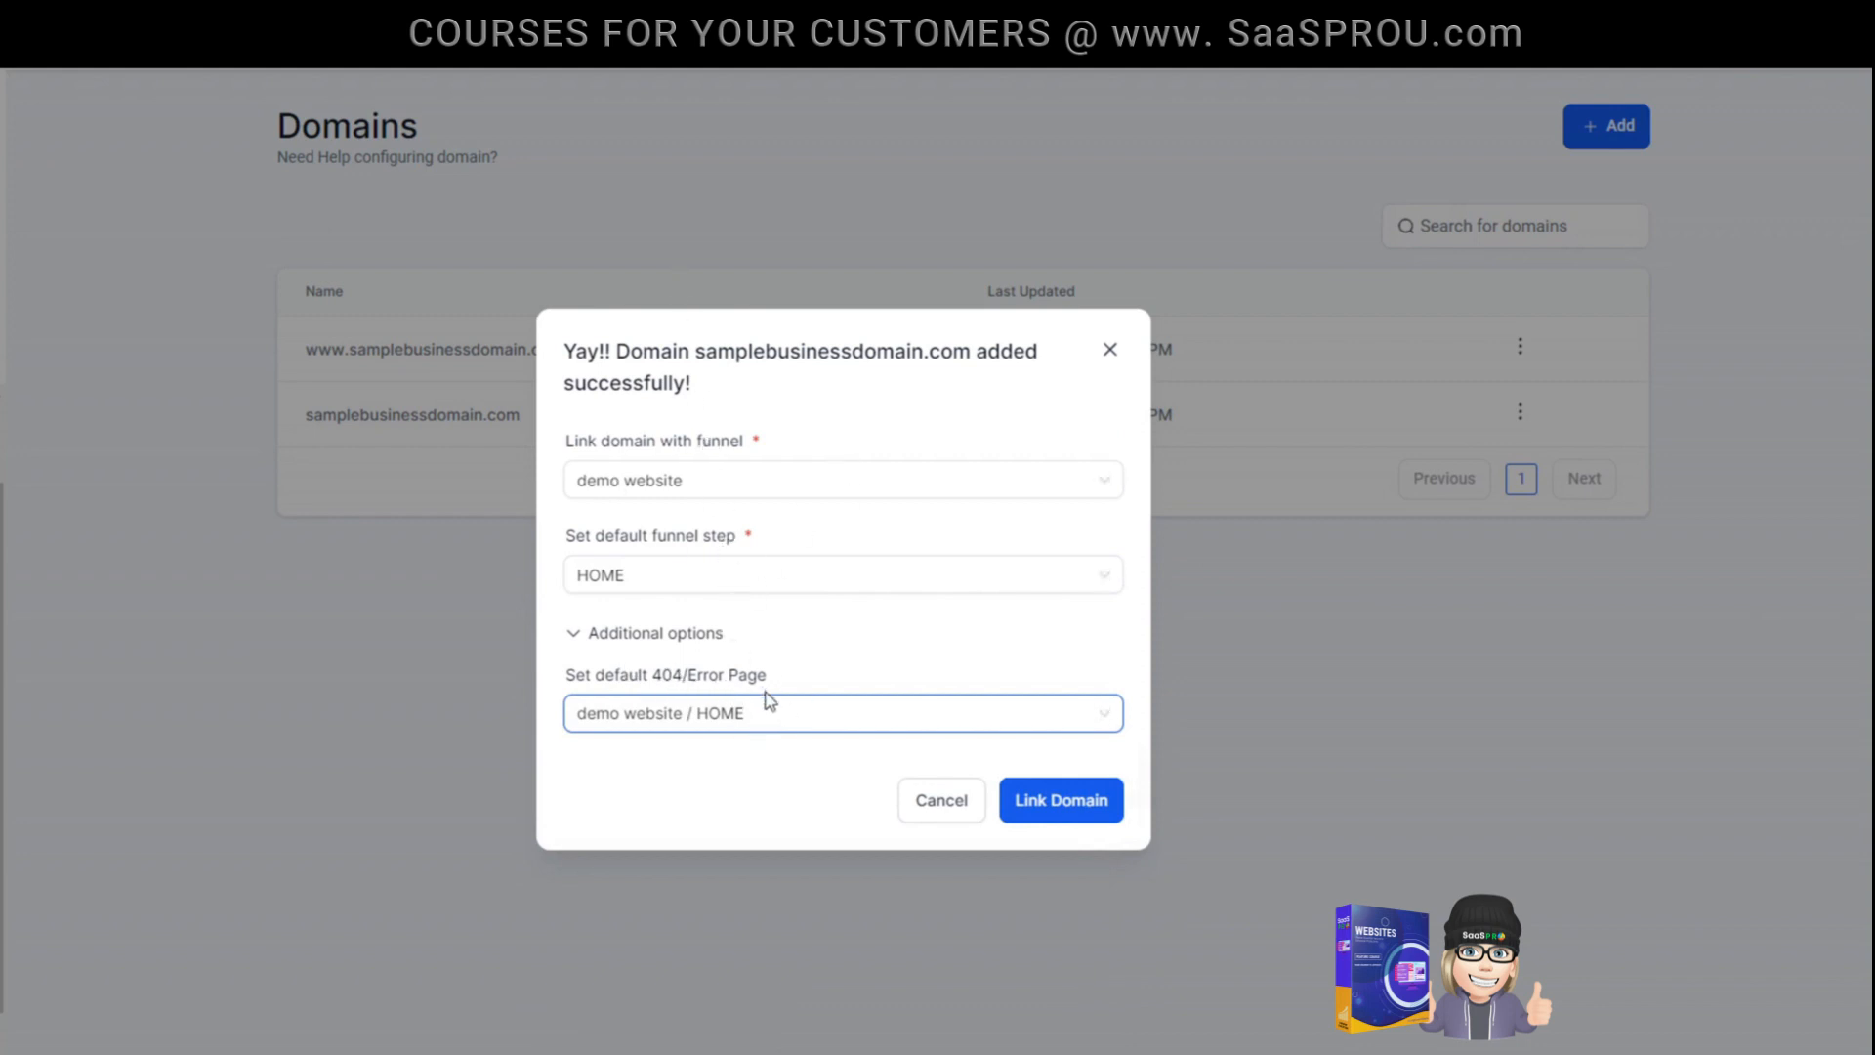
{"action": "left_click", "coordinate": [1065, 808]}
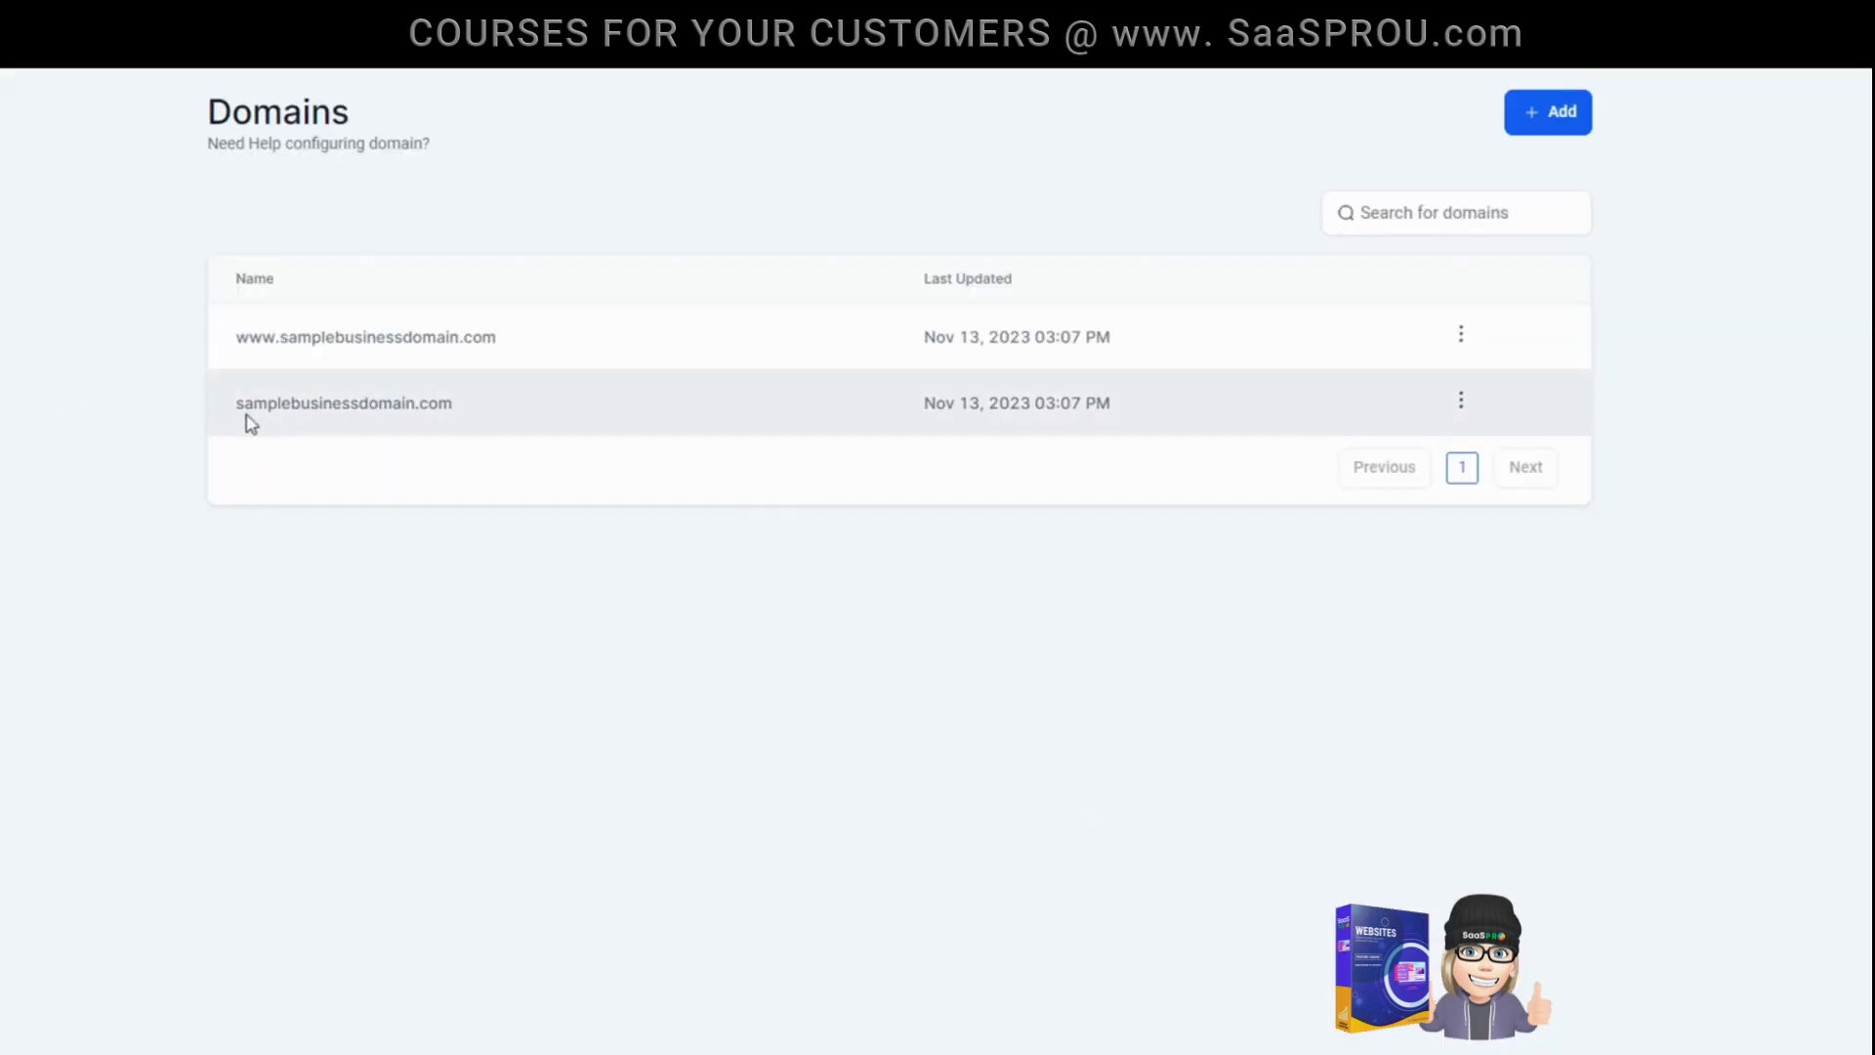
- Open samplebusinessdomain.com in a new browser tab, dismiss its popup form, and check the site's Contact page
{"action": "left_click_drag", "start_coordinate": [465, 419], "coordinate": [243, 436]}
{"action": "key", "text": "ctrl+c"}
{"action": "left_click", "coordinate": [189, 440]}
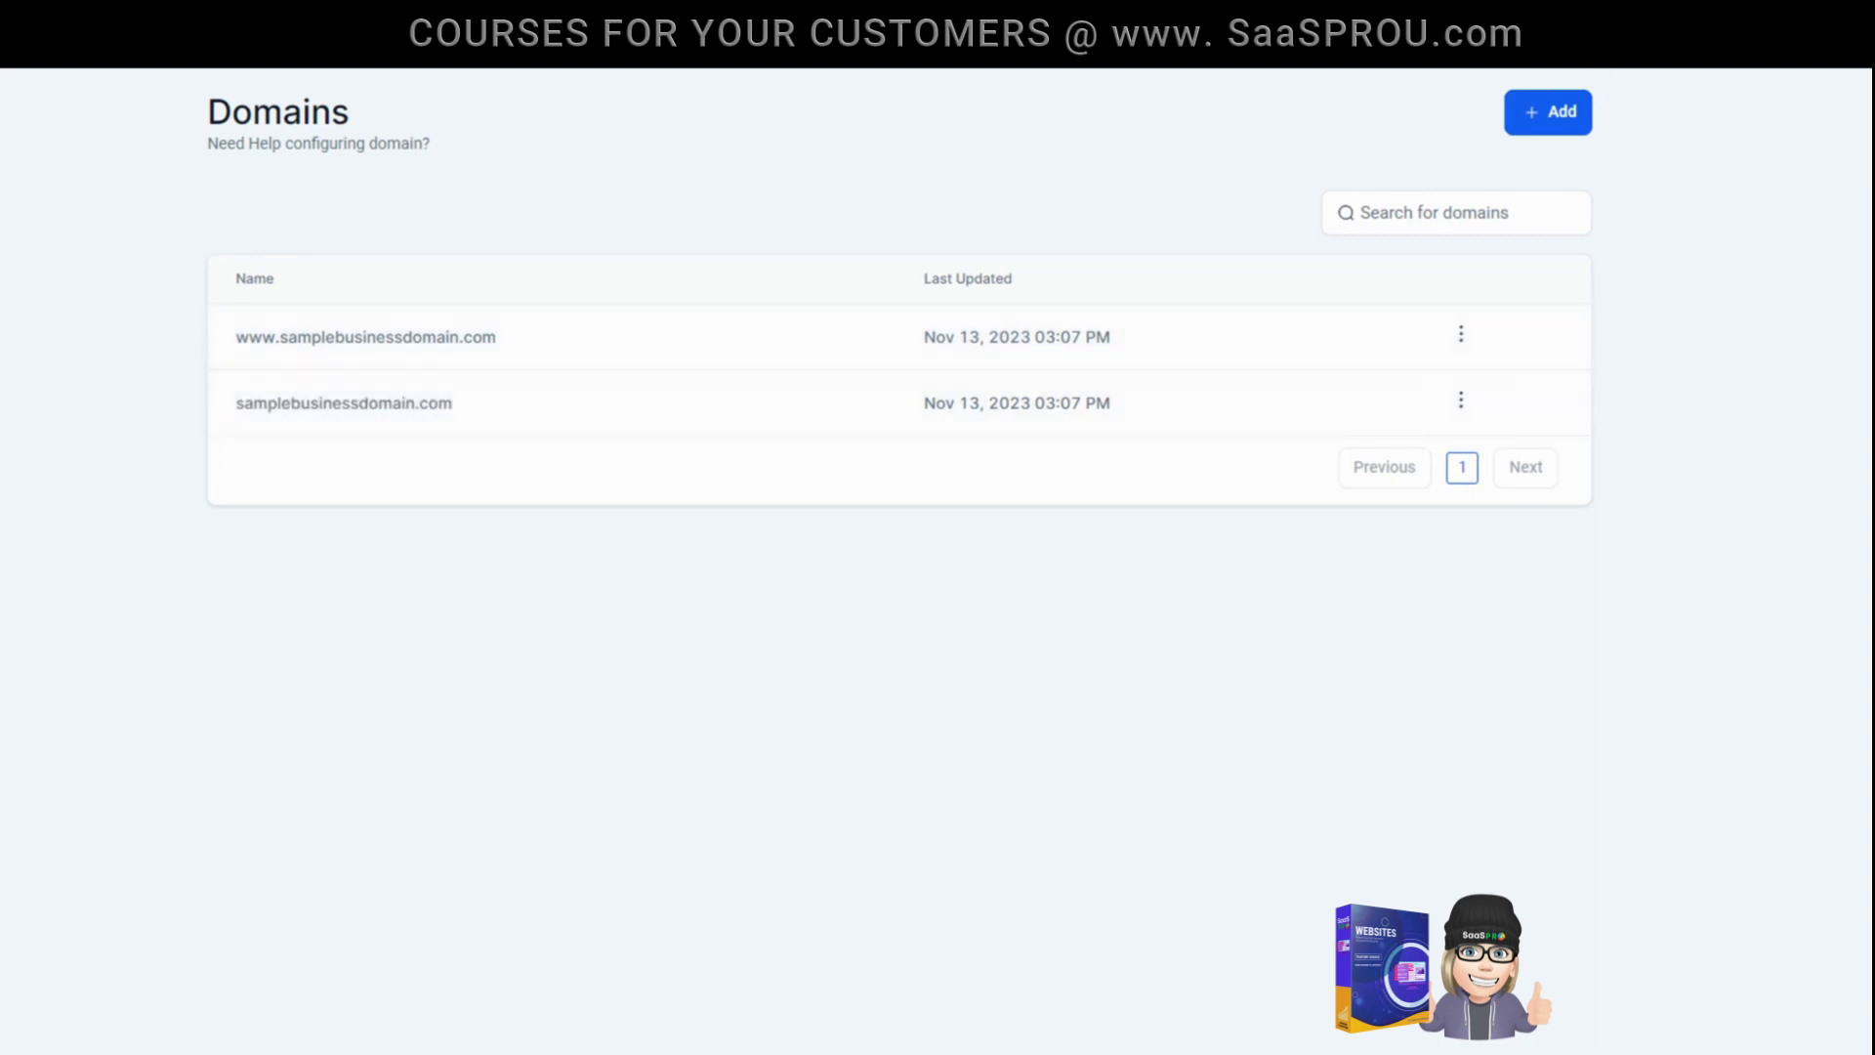
{"action": "key", "text": "ctrl+t"}
{"action": "key", "text": "ctrl+l"}
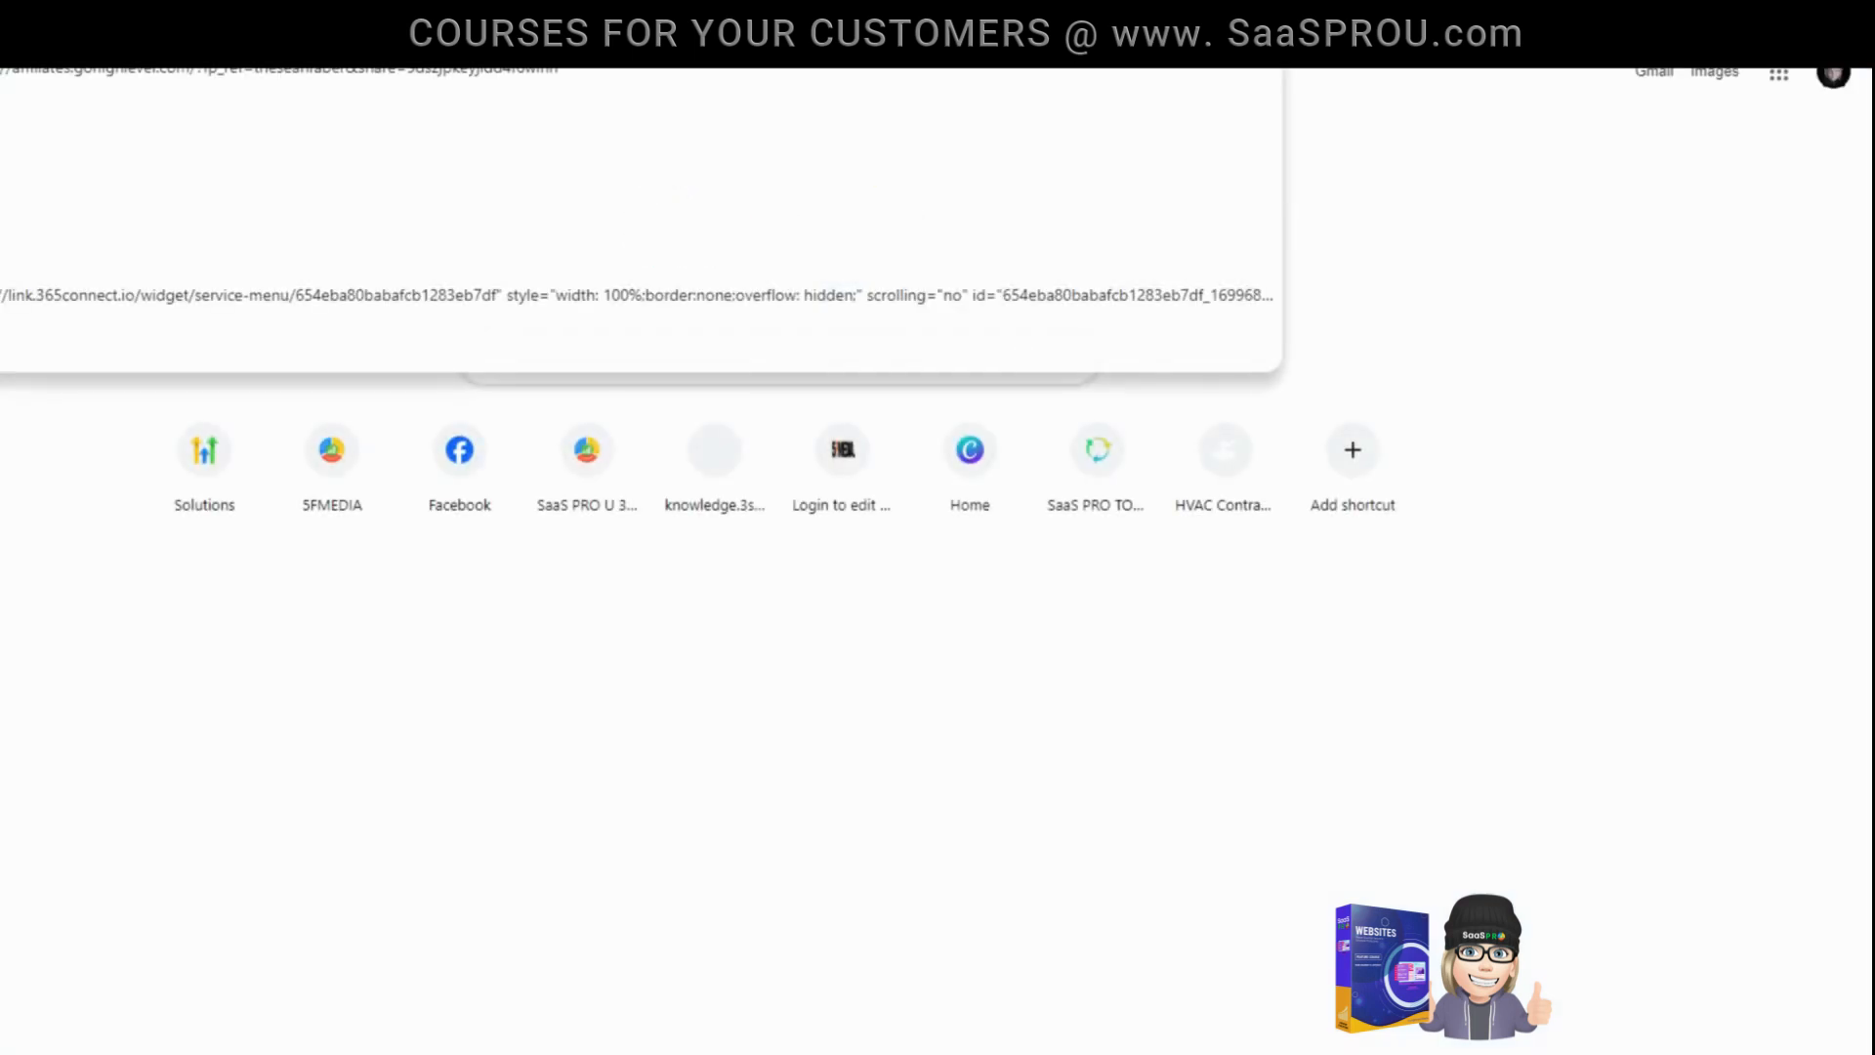
{"action": "key", "text": "ctrl+v"}
{"action": "key", "text": "Return"}
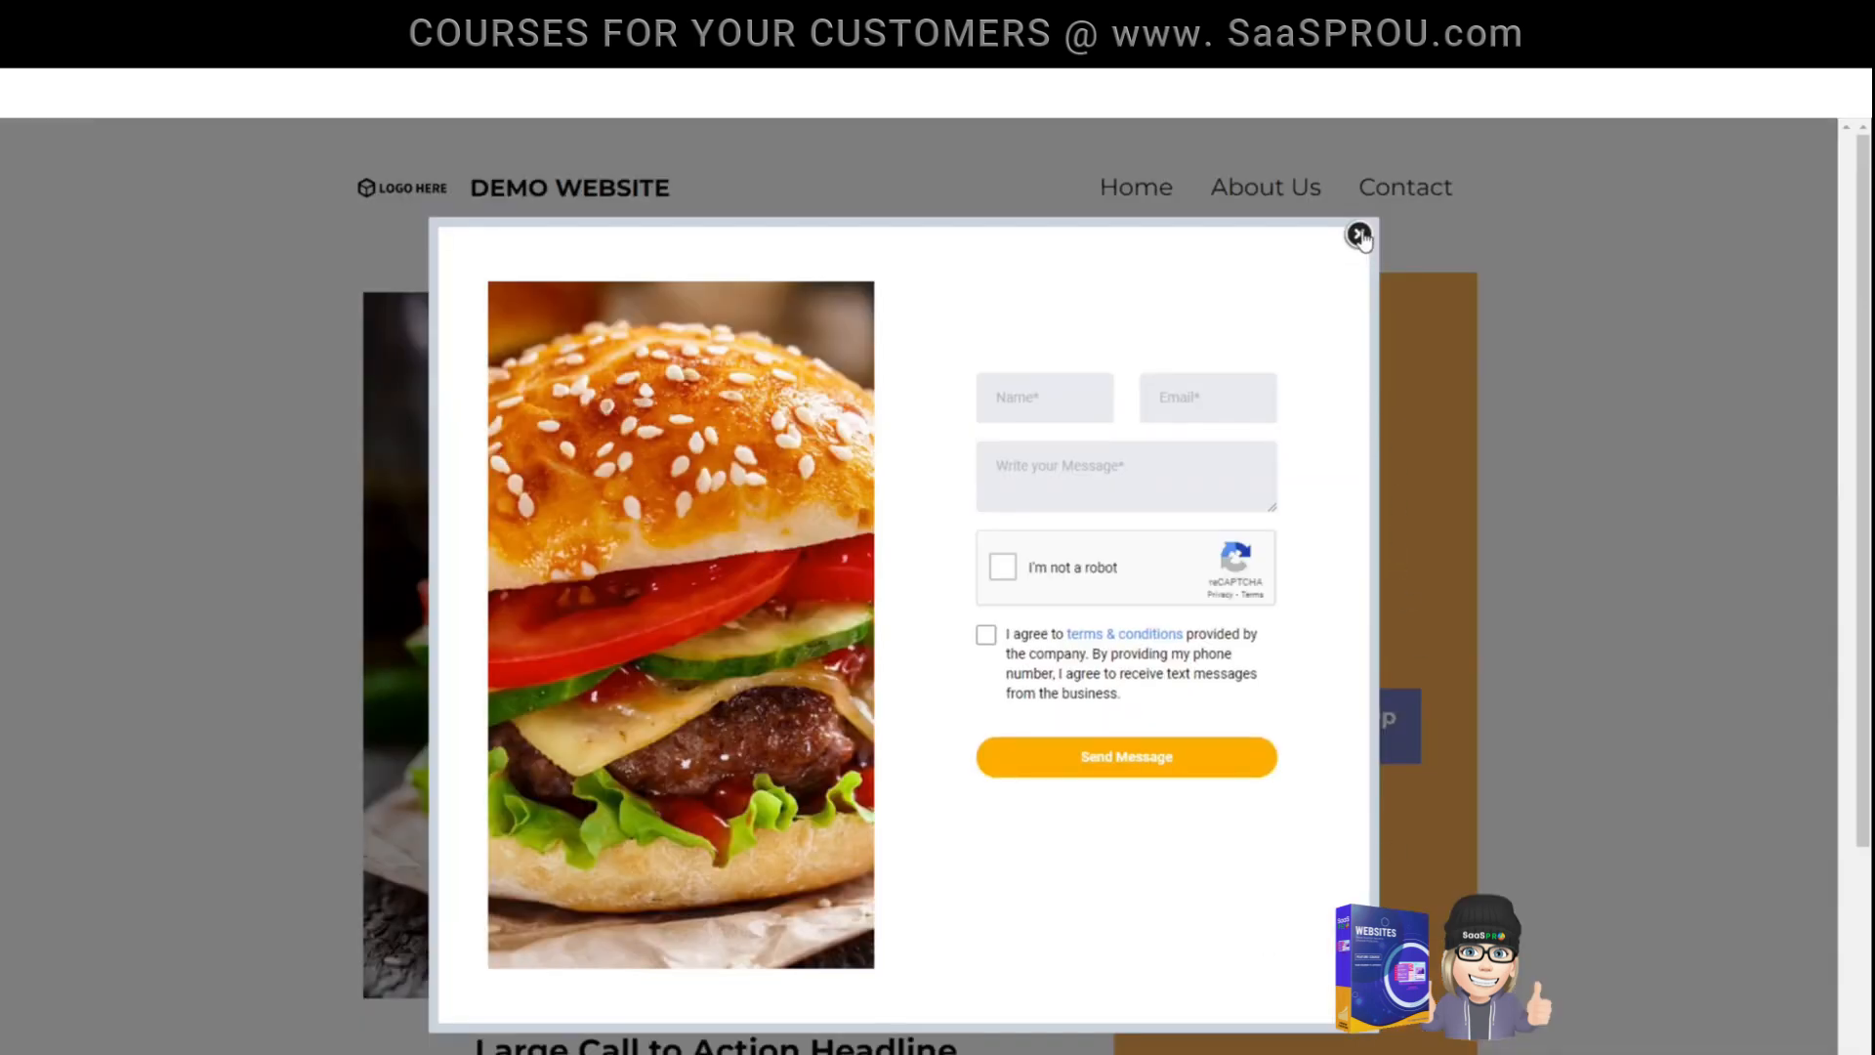
{"action": "left_click", "coordinate": [1359, 235]}
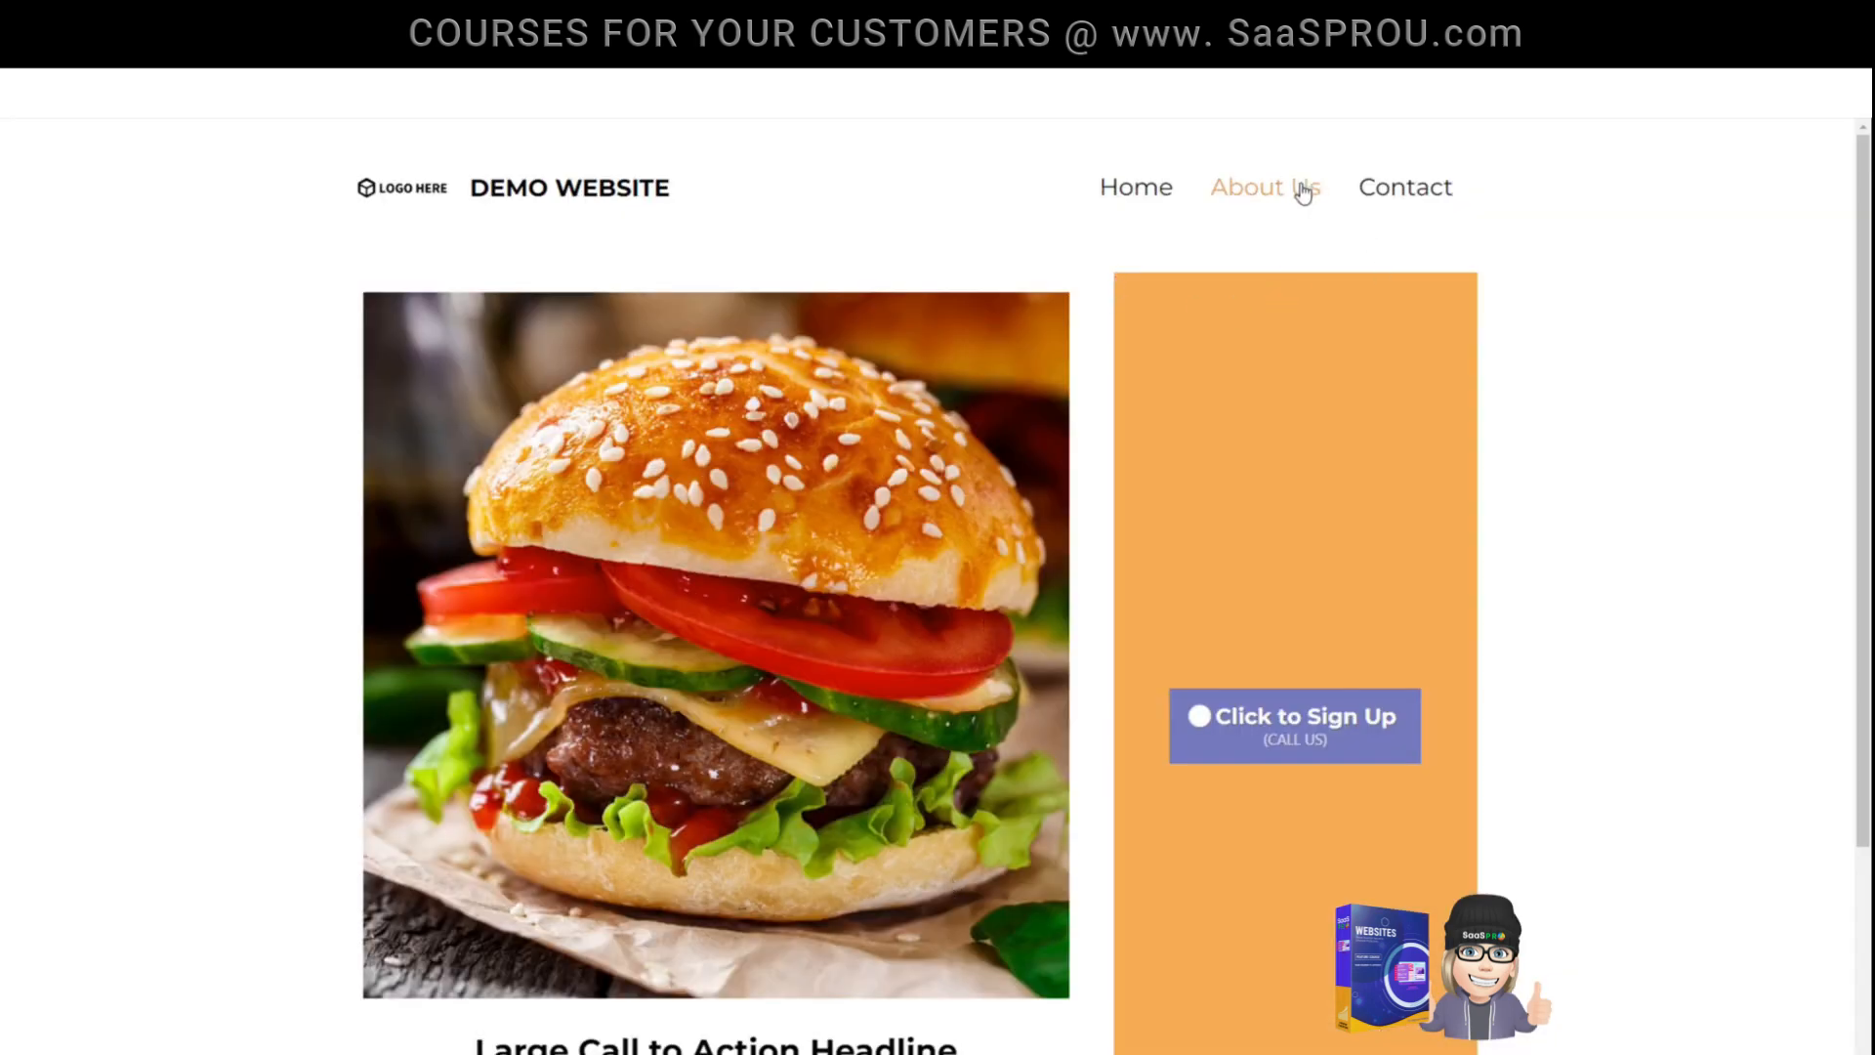
{"action": "left_click", "coordinate": [1404, 196]}
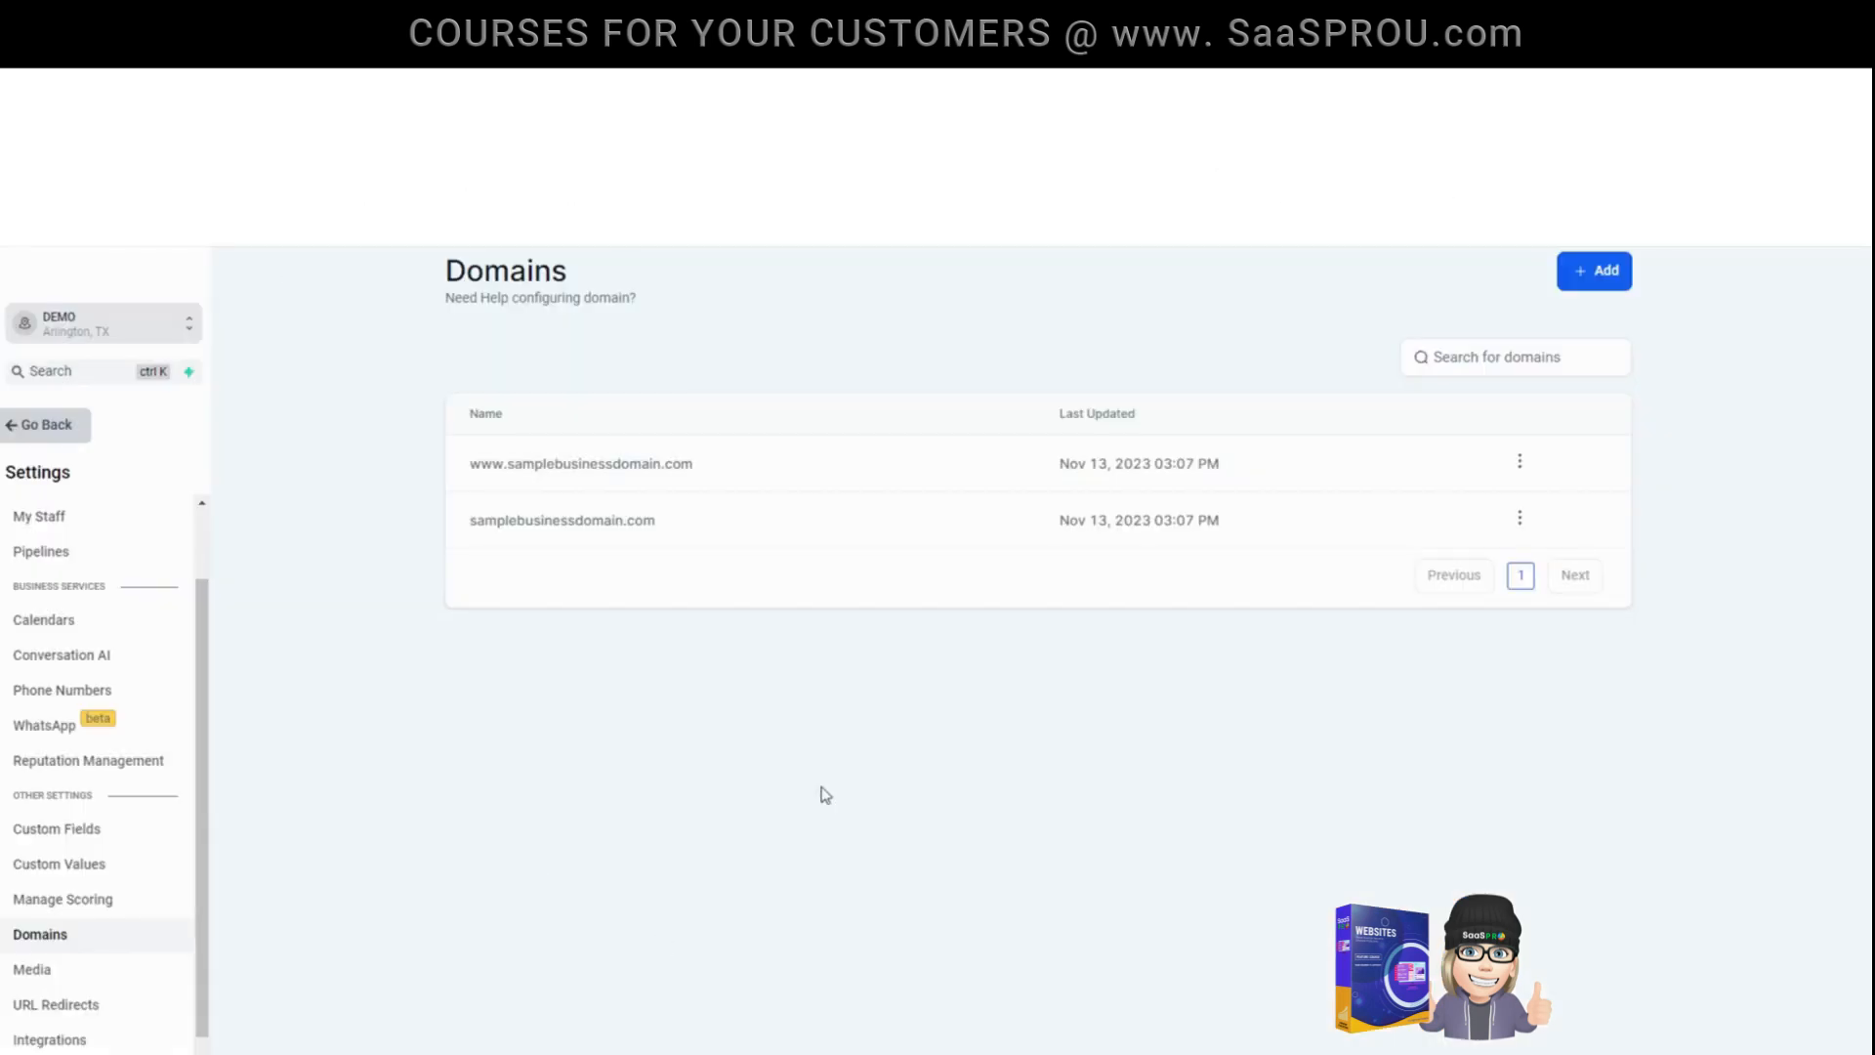
- Return to the demo website's settings and check its domain assignment
{"action": "left_click", "coordinate": [46, 424]}
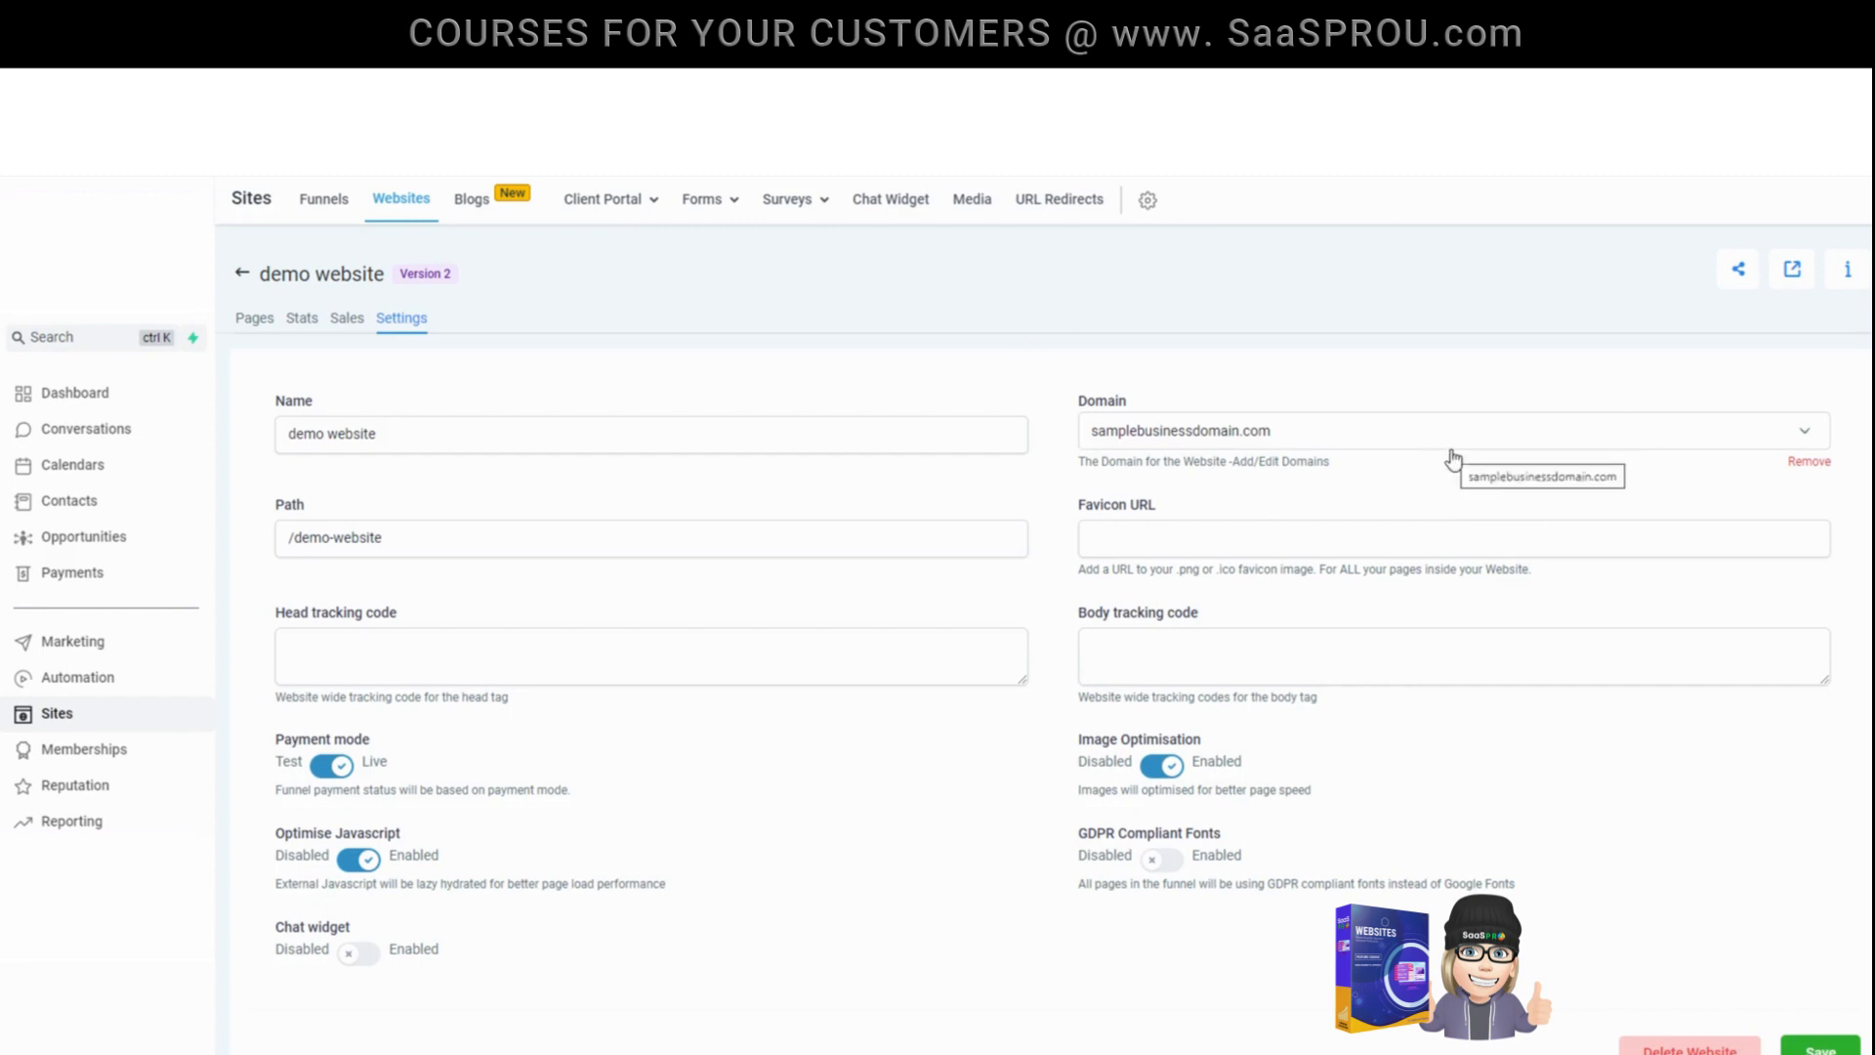
- Check the domain choices and the Favicon URL field in the demo website's settings, keep samplebusinessdomain.com as its domain, and save
{"action": "left_click", "coordinate": [1216, 430]}
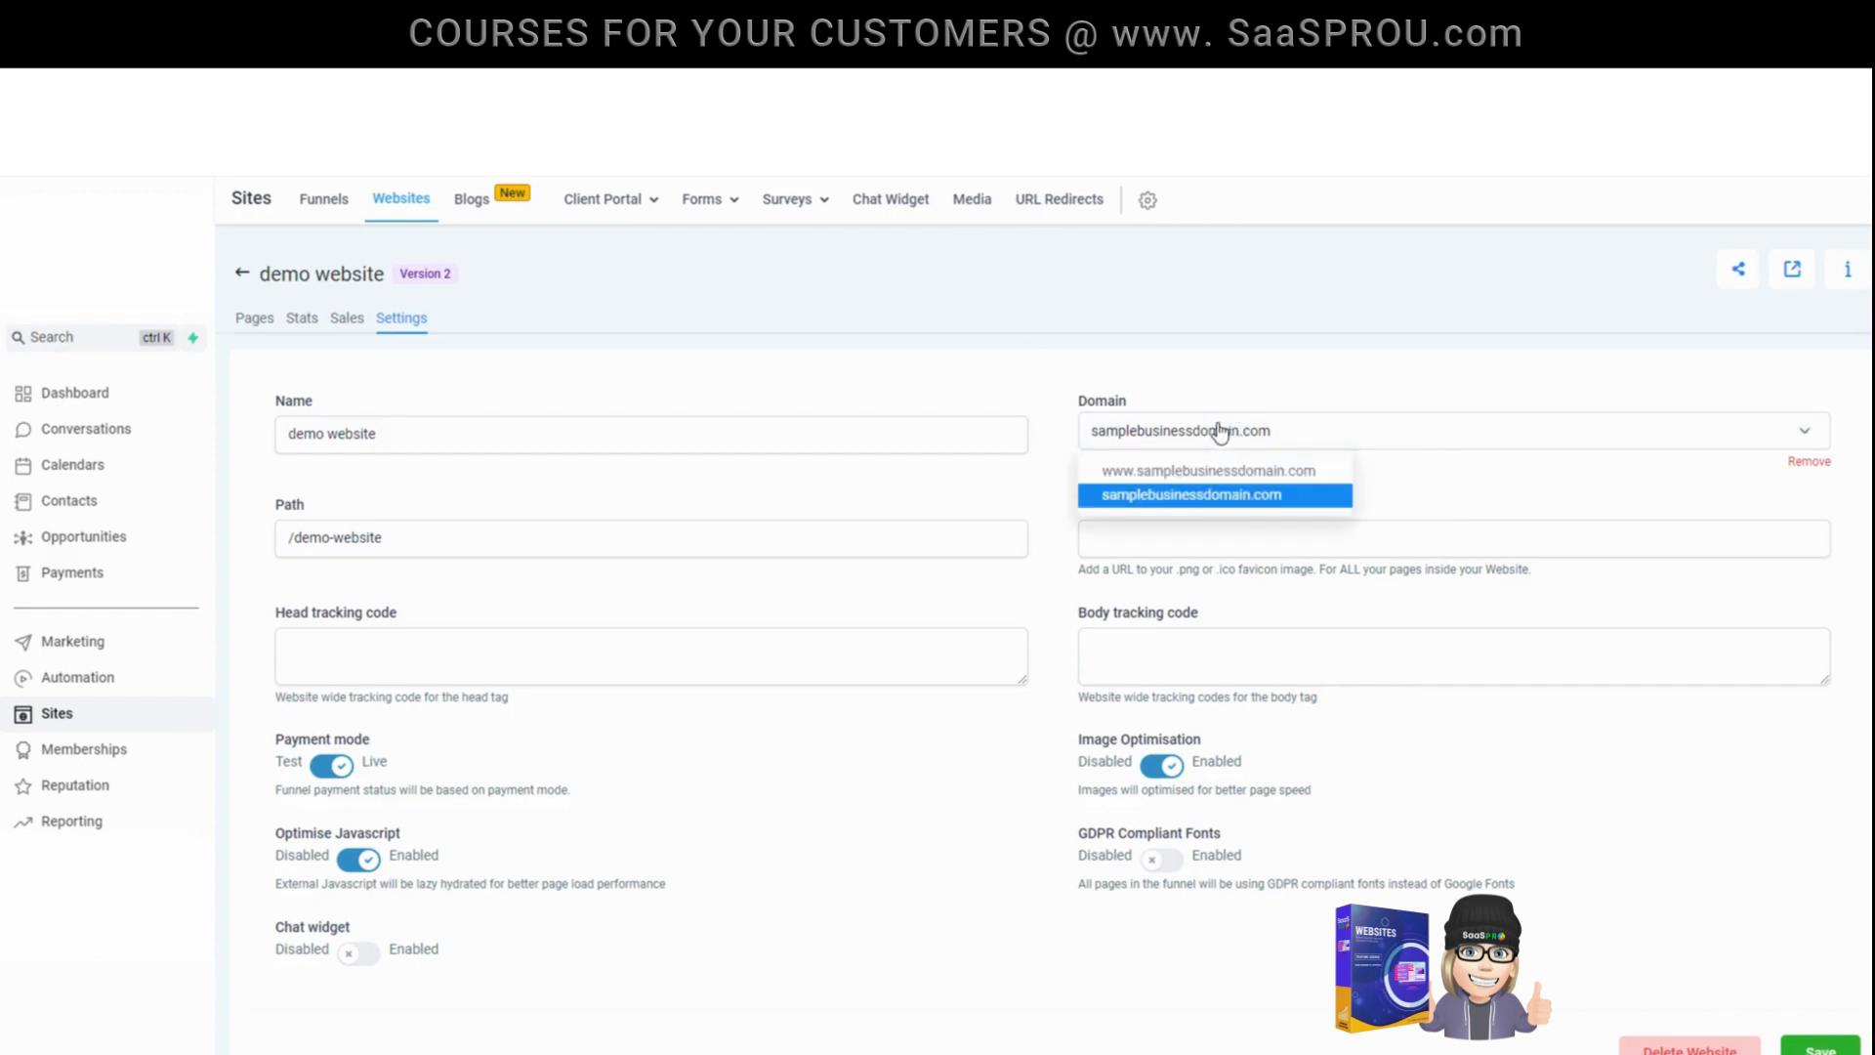
{"action": "left_click", "coordinate": [1357, 389]}
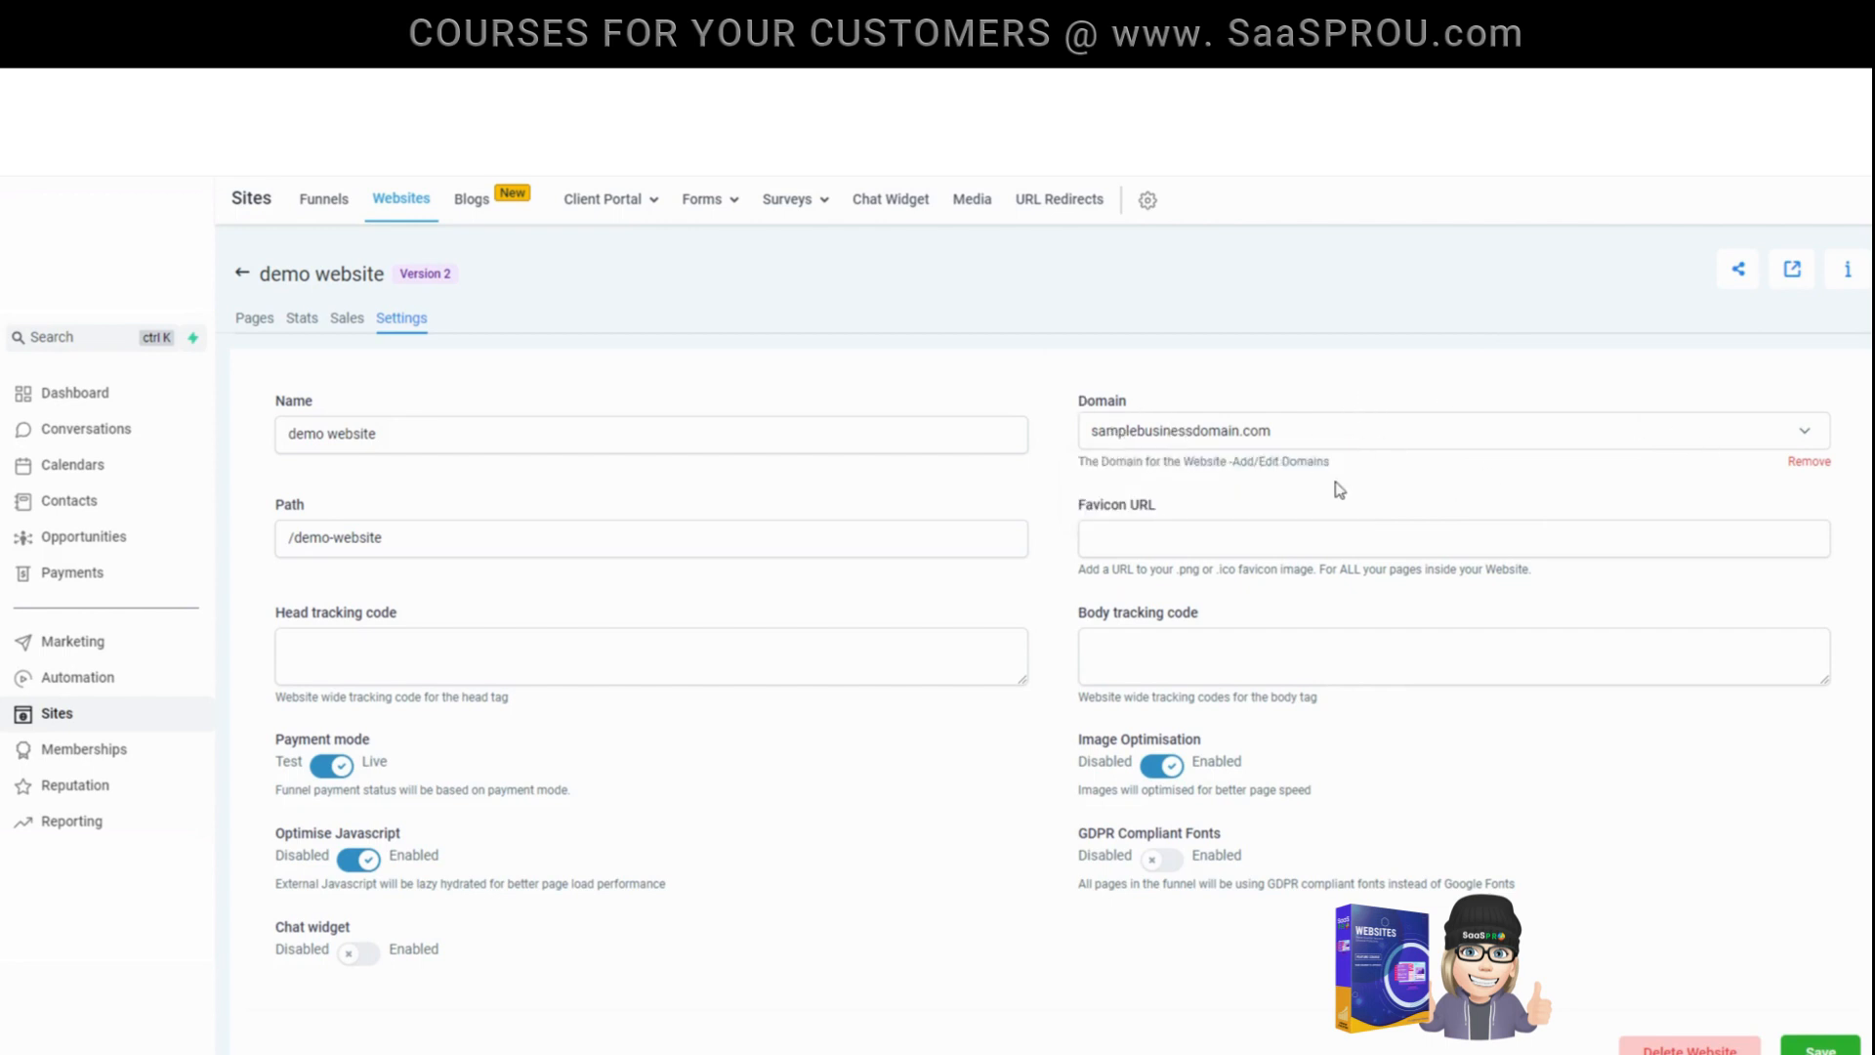
{"action": "left_click", "coordinate": [1146, 532]}
{"action": "left_click_drag", "start_coordinate": [1199, 509], "coordinate": [1064, 503]}
{"action": "left_click", "coordinate": [1160, 533]}
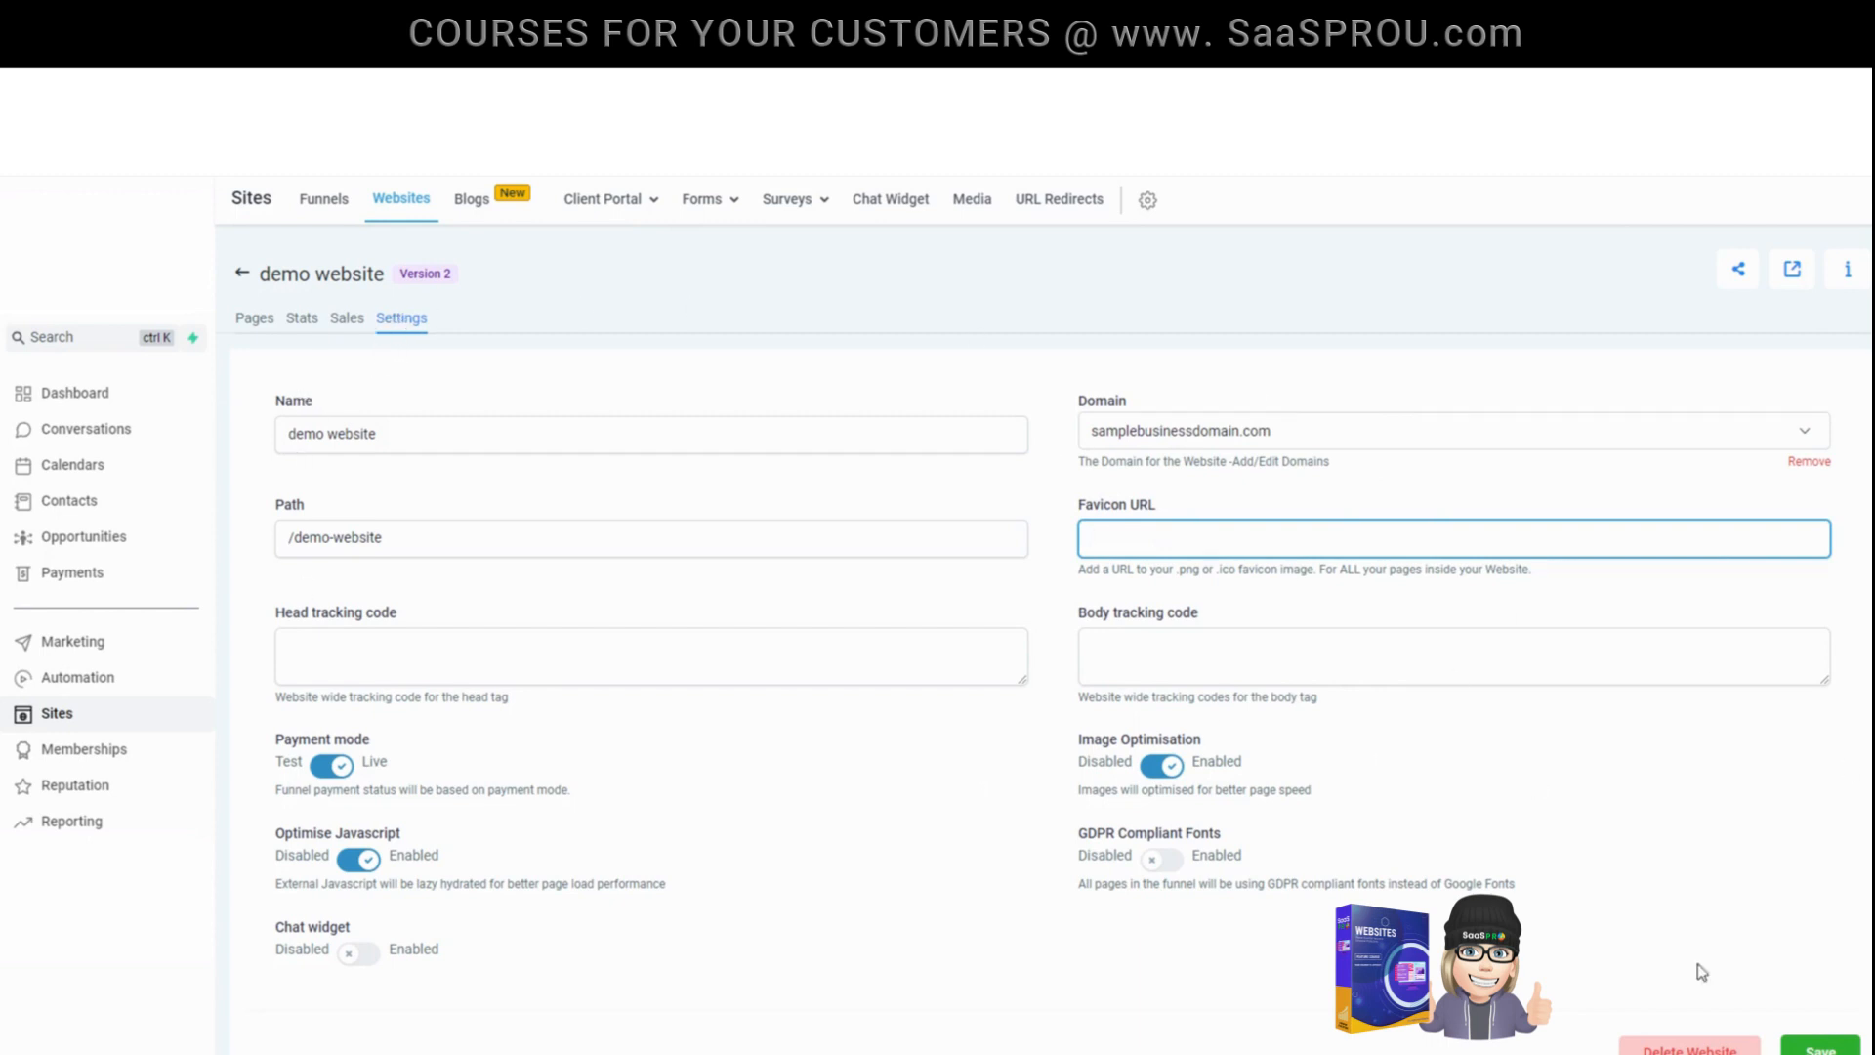
{"action": "left_click", "coordinate": [1824, 1047]}
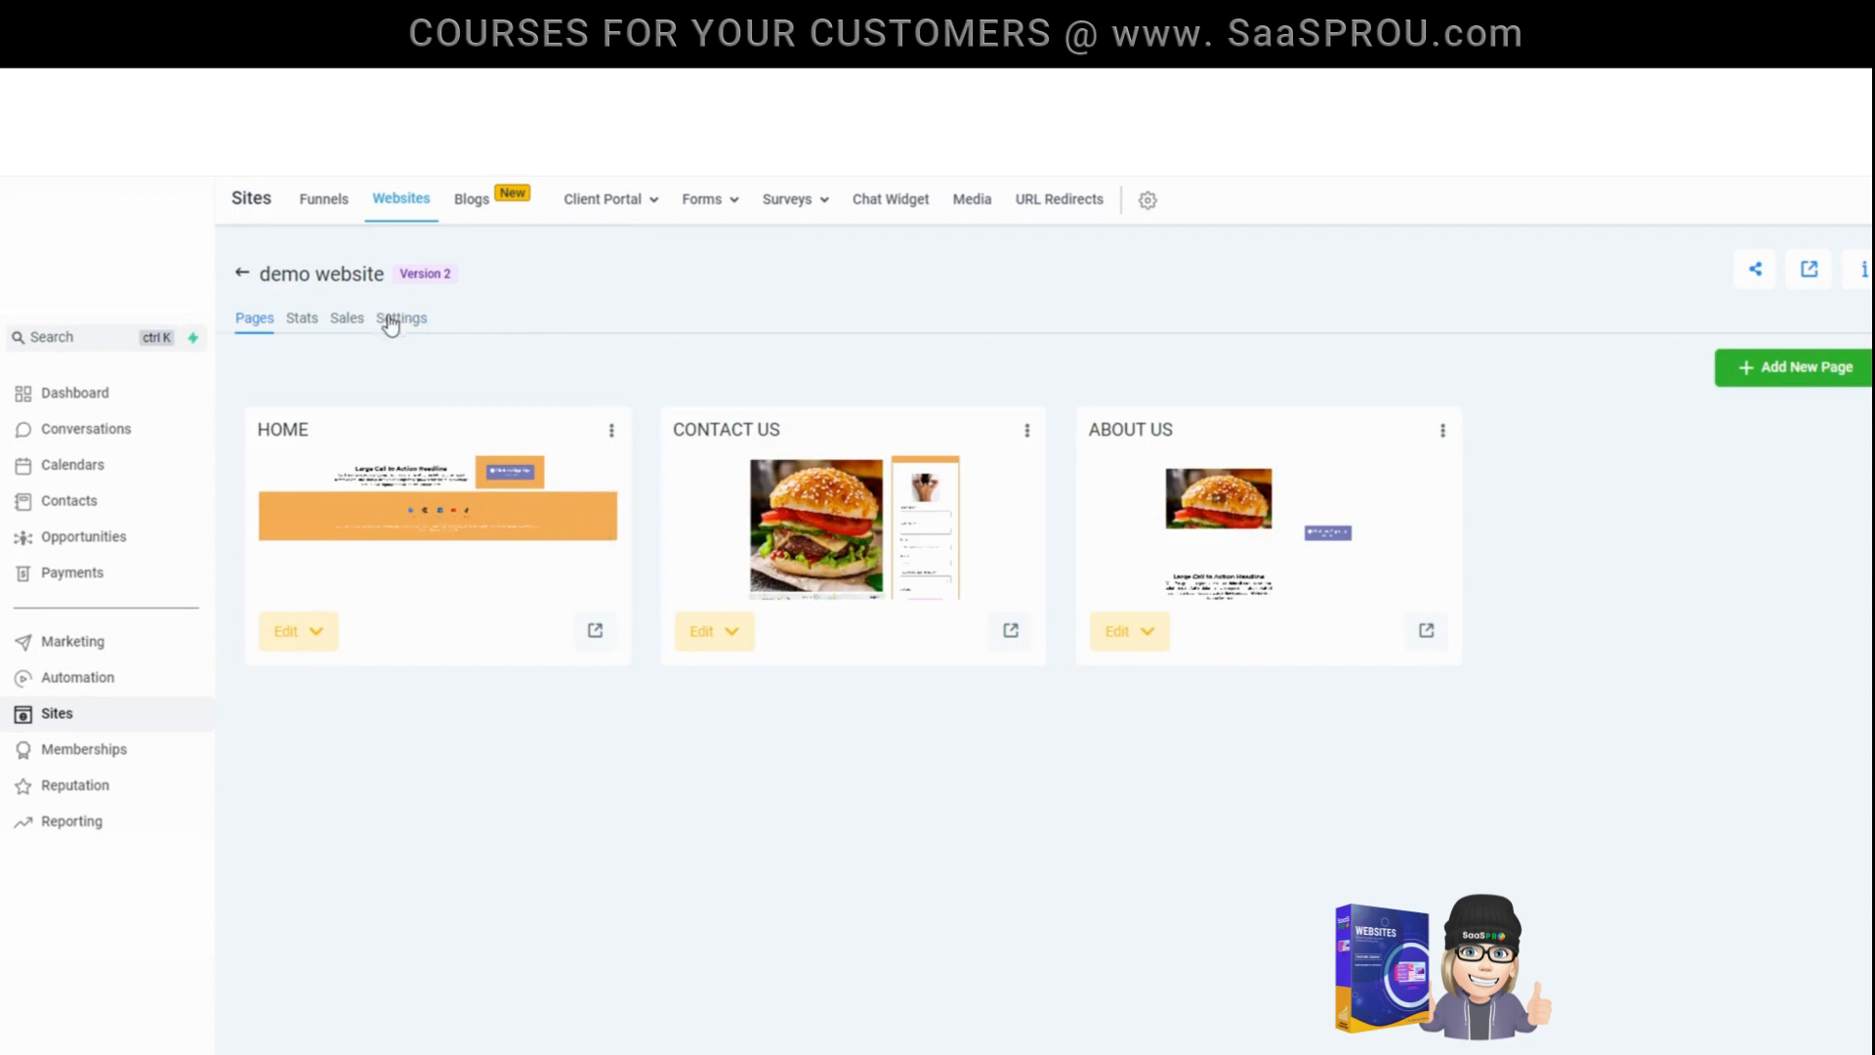
- Review the demo website's page stats and date range options, its sales data, and its settings
{"action": "left_click", "coordinate": [303, 320]}
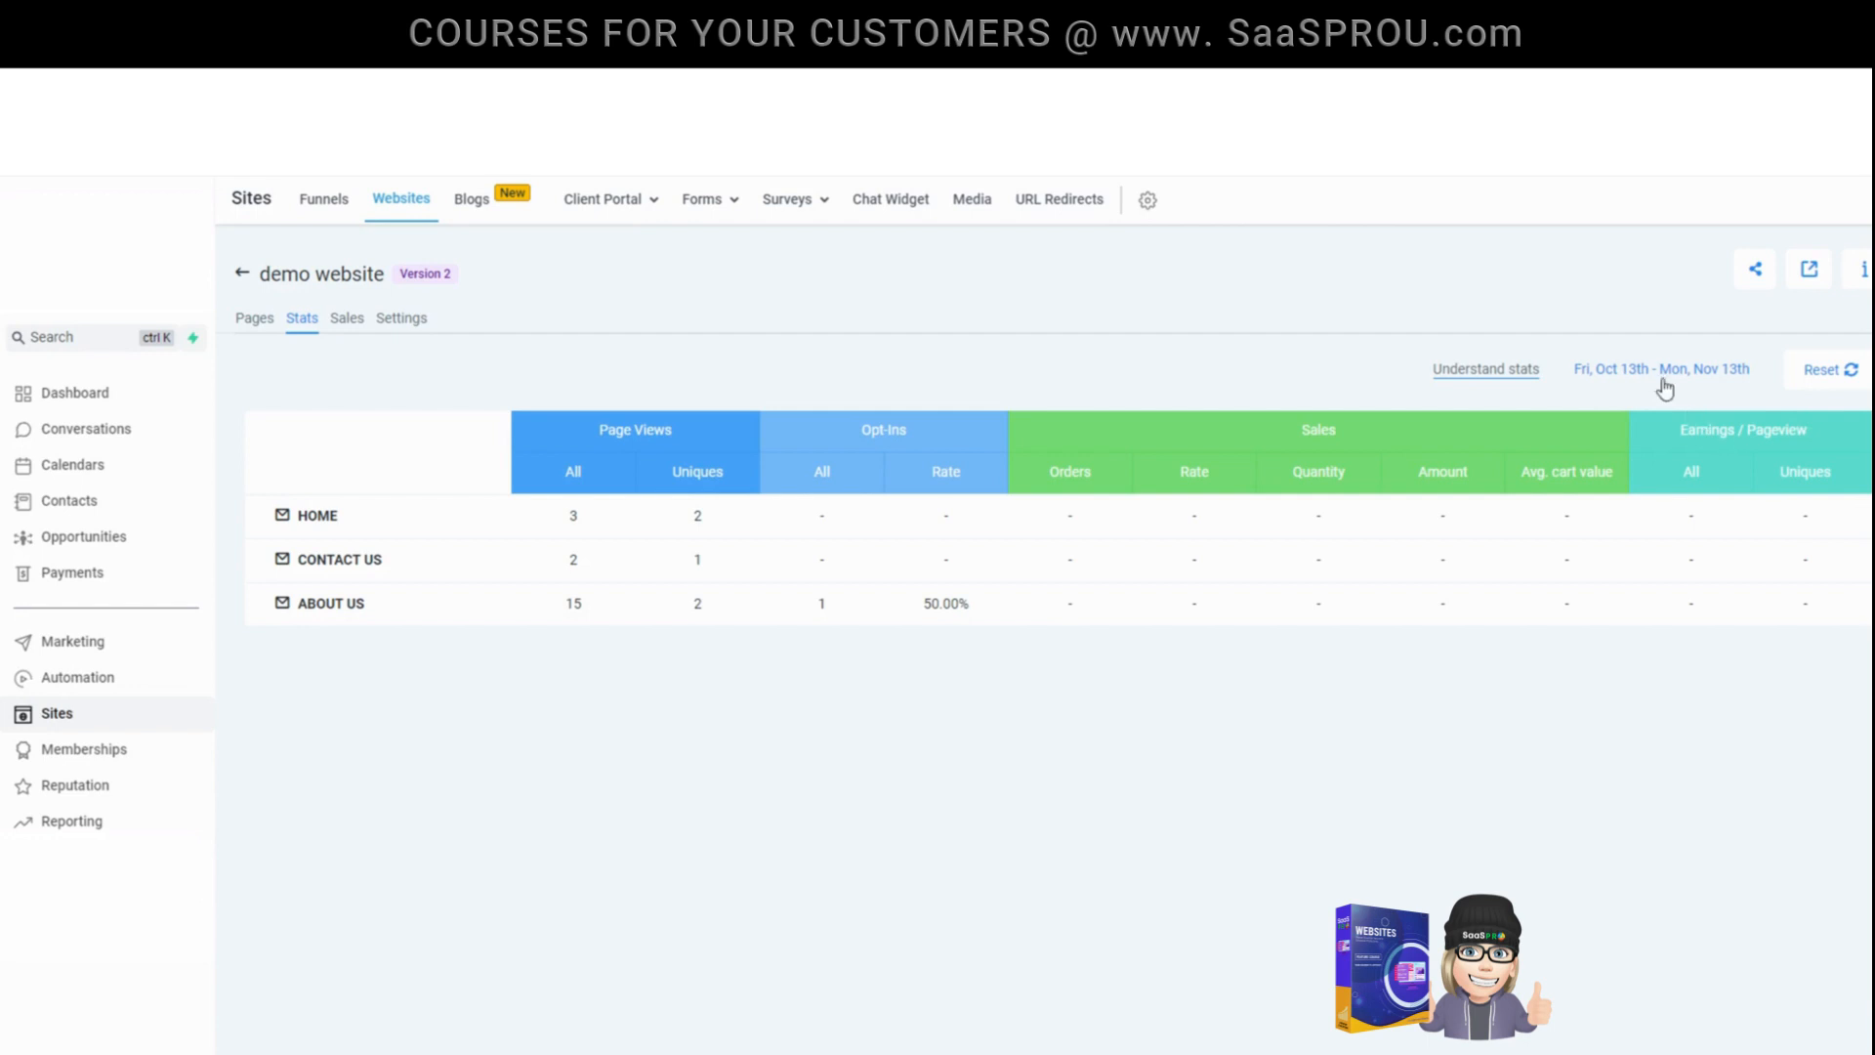
{"action": "left_click", "coordinate": [1653, 375]}
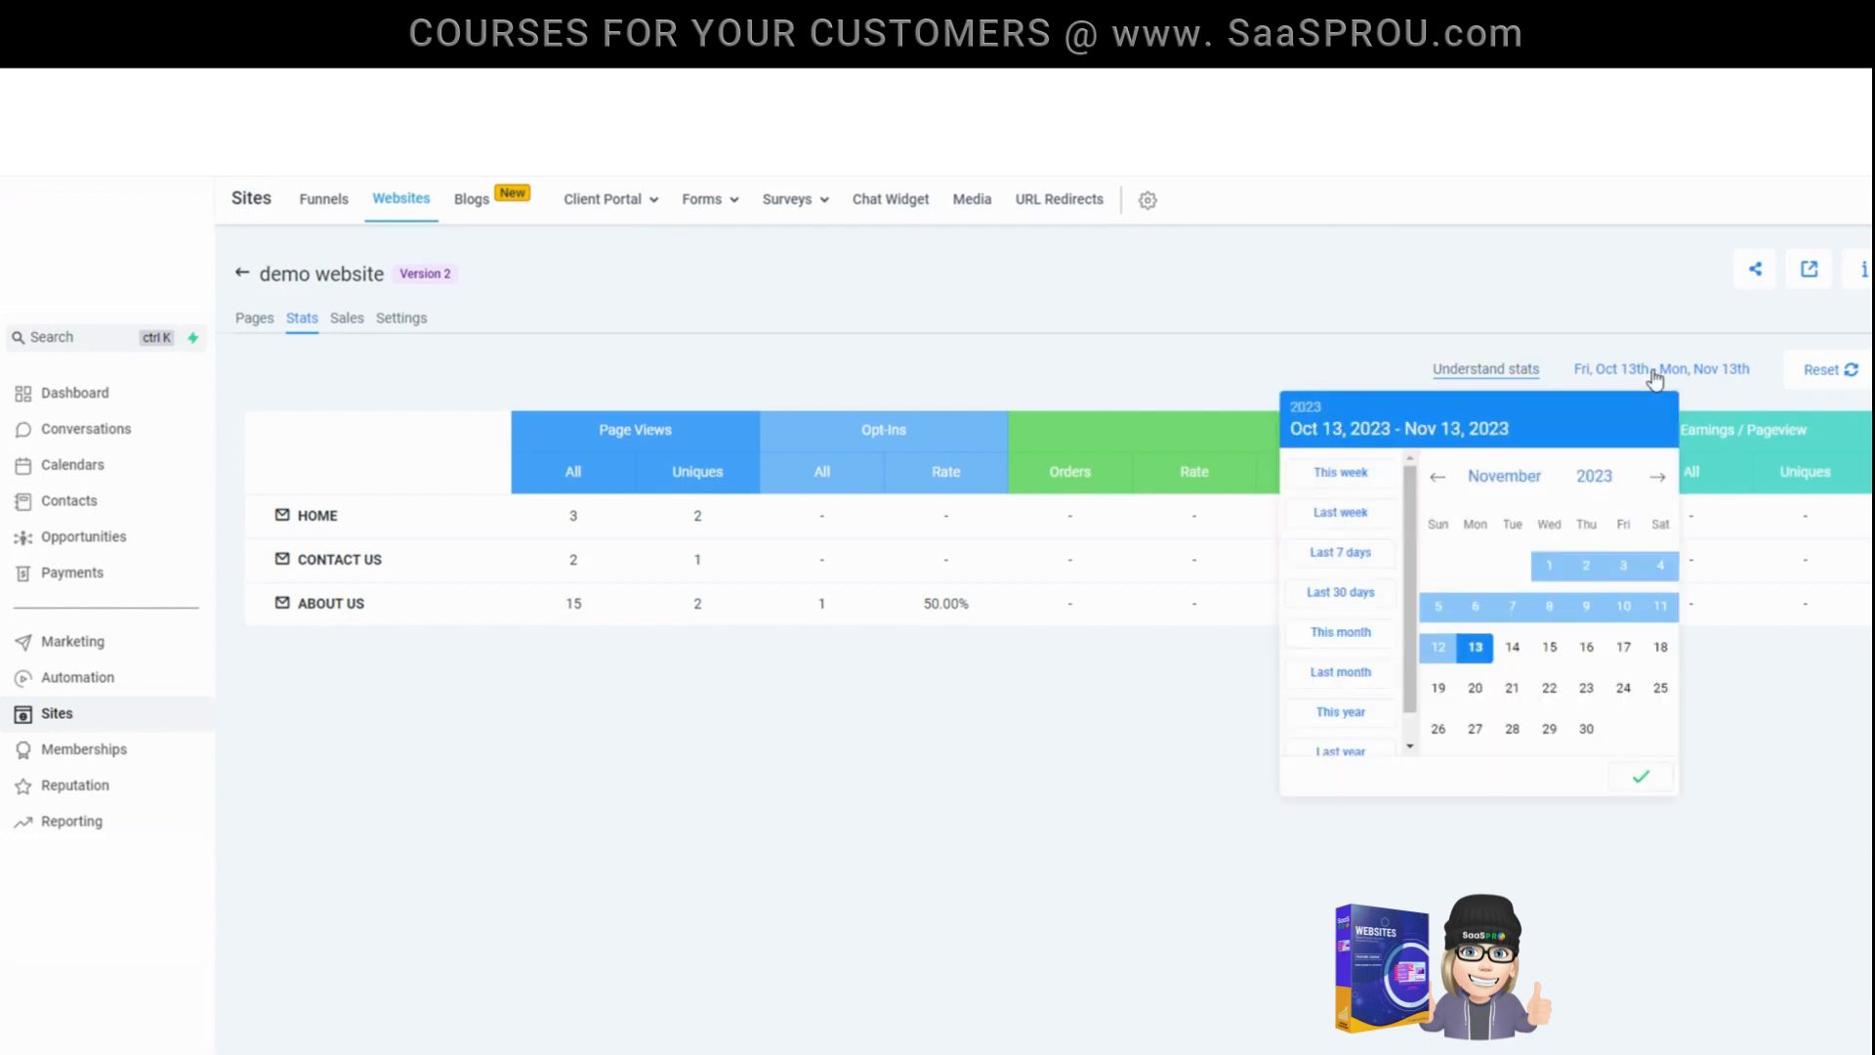
{"action": "left_click", "coordinate": [1185, 359]}
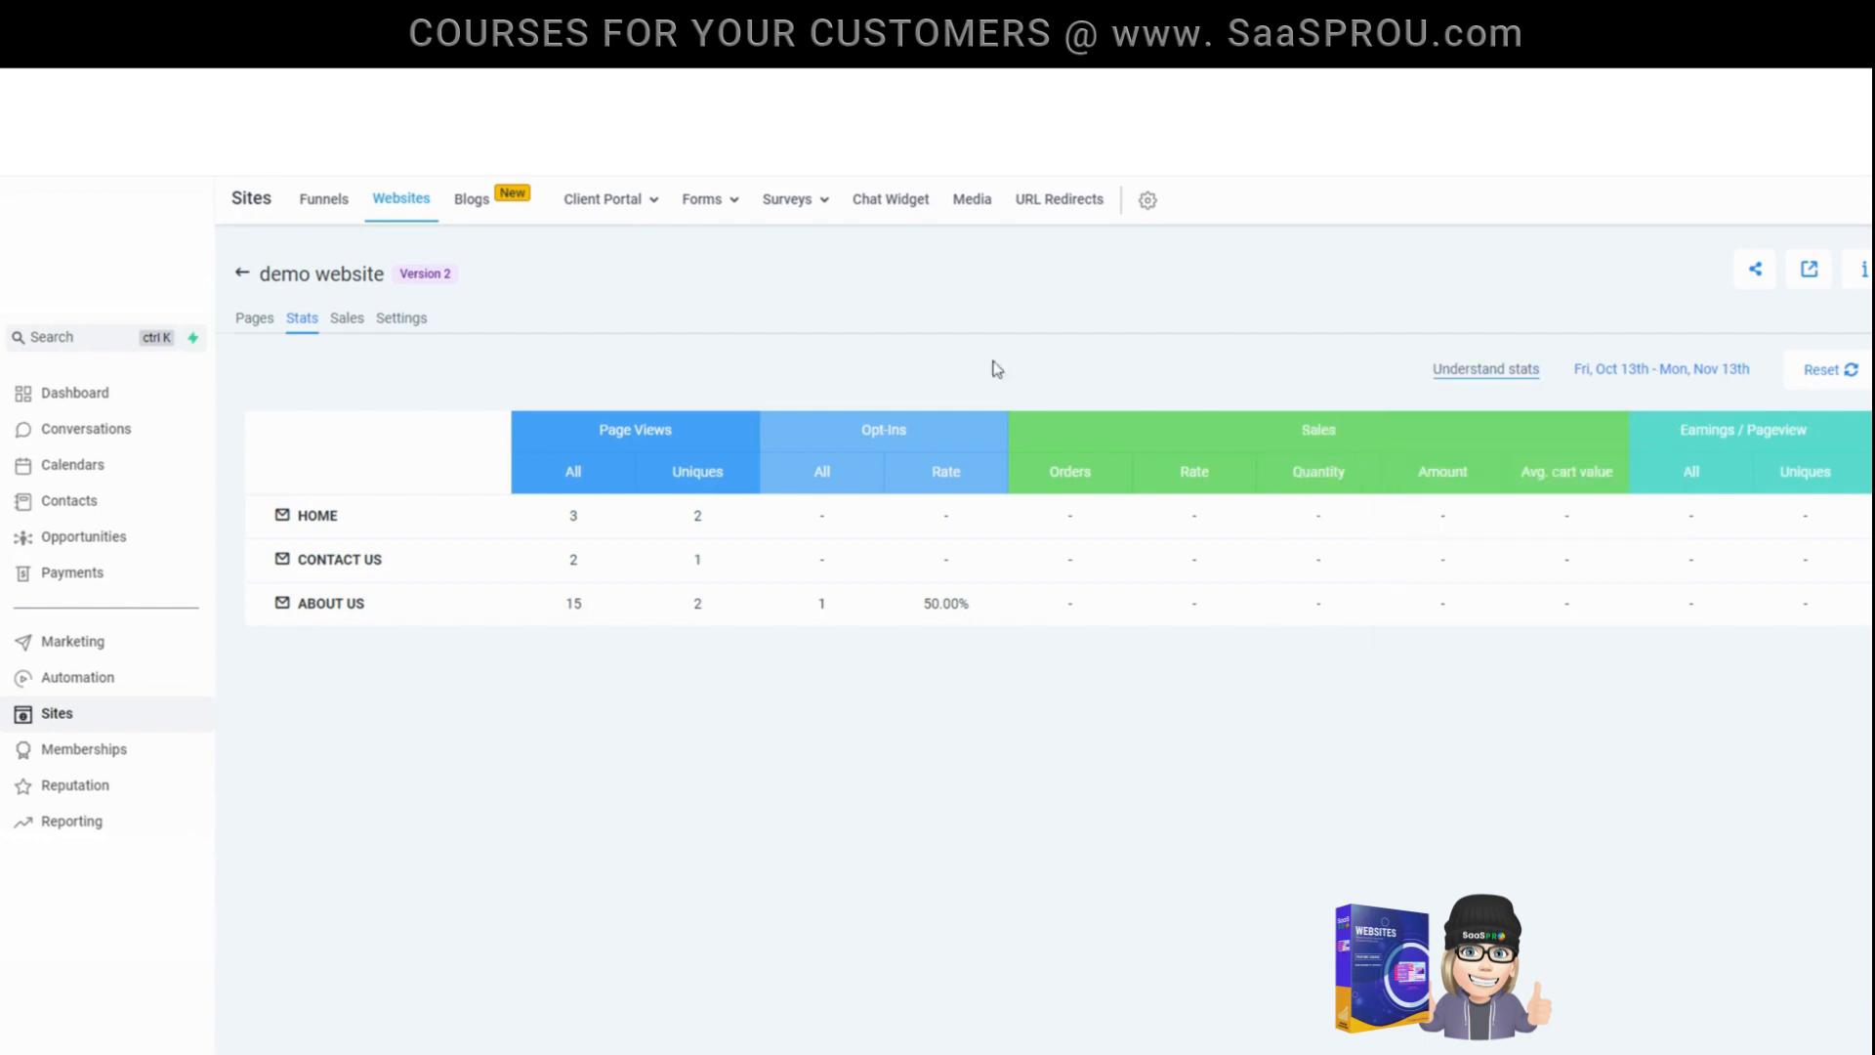
{"action": "left_click", "coordinate": [347, 326]}
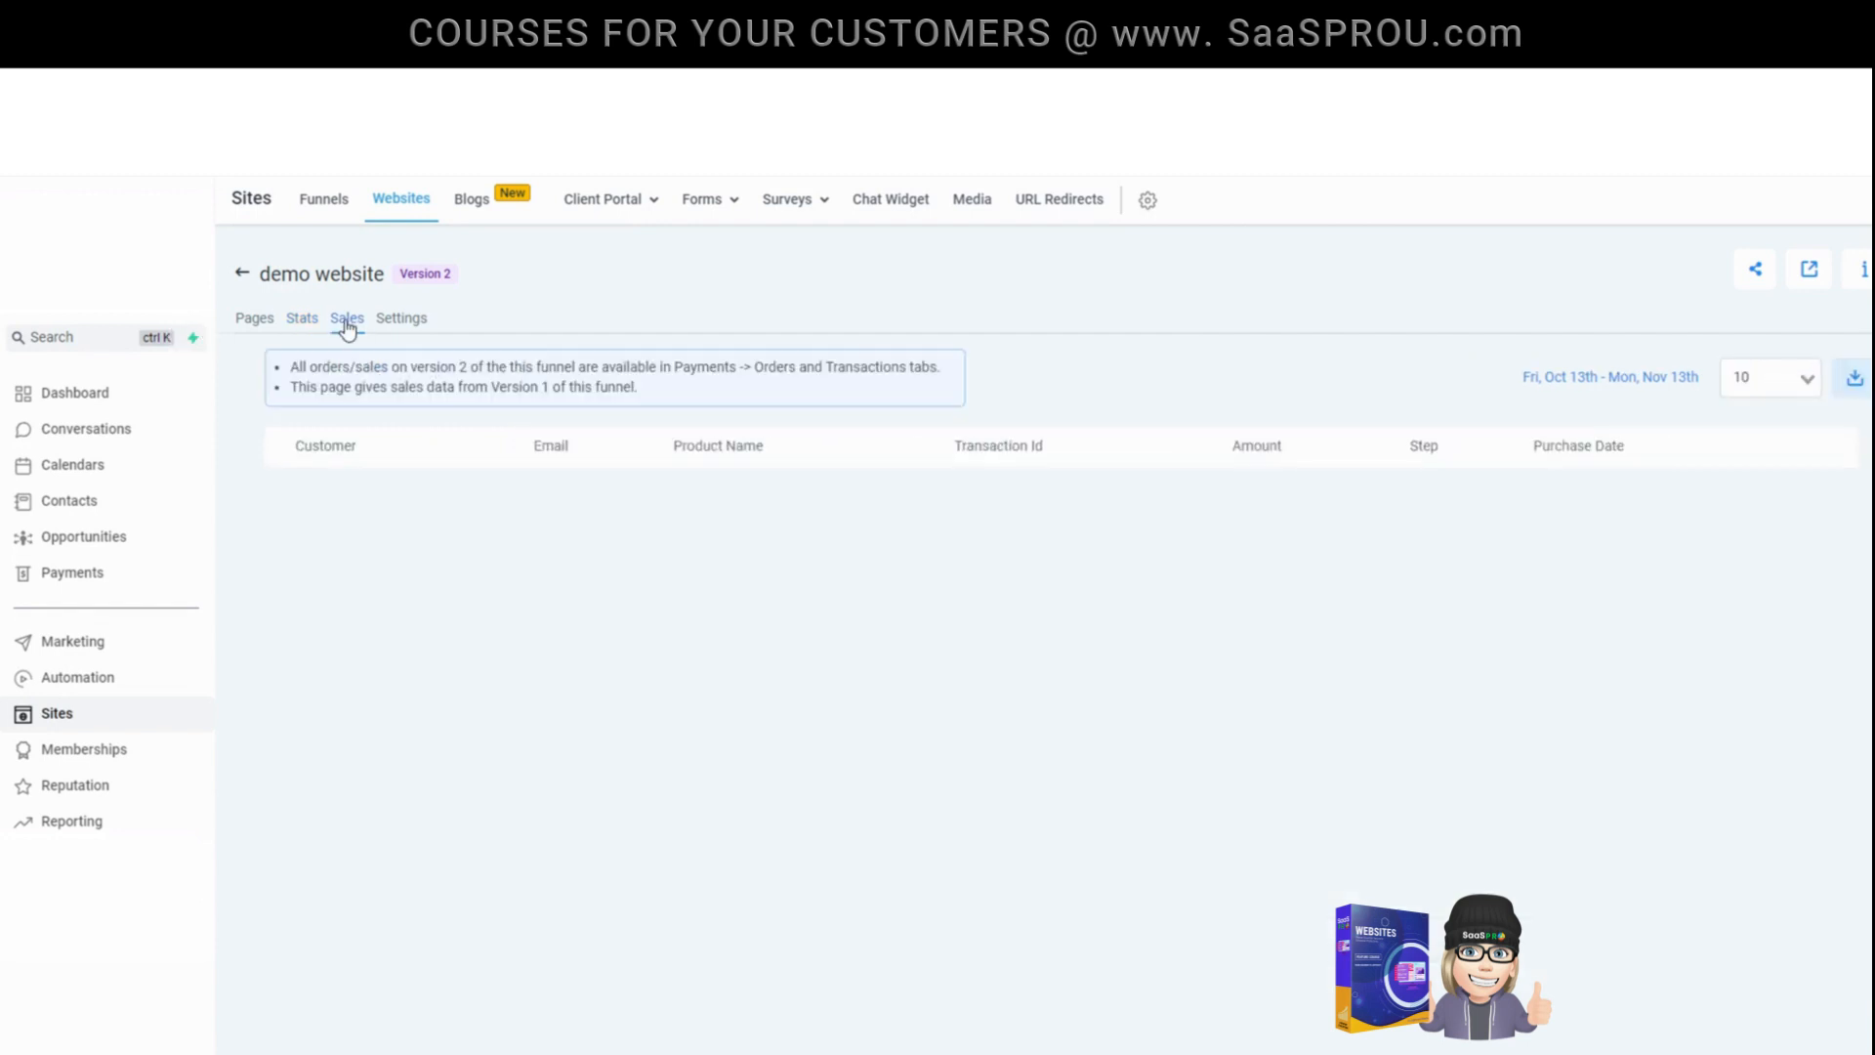
{"action": "left_click", "coordinate": [412, 331]}
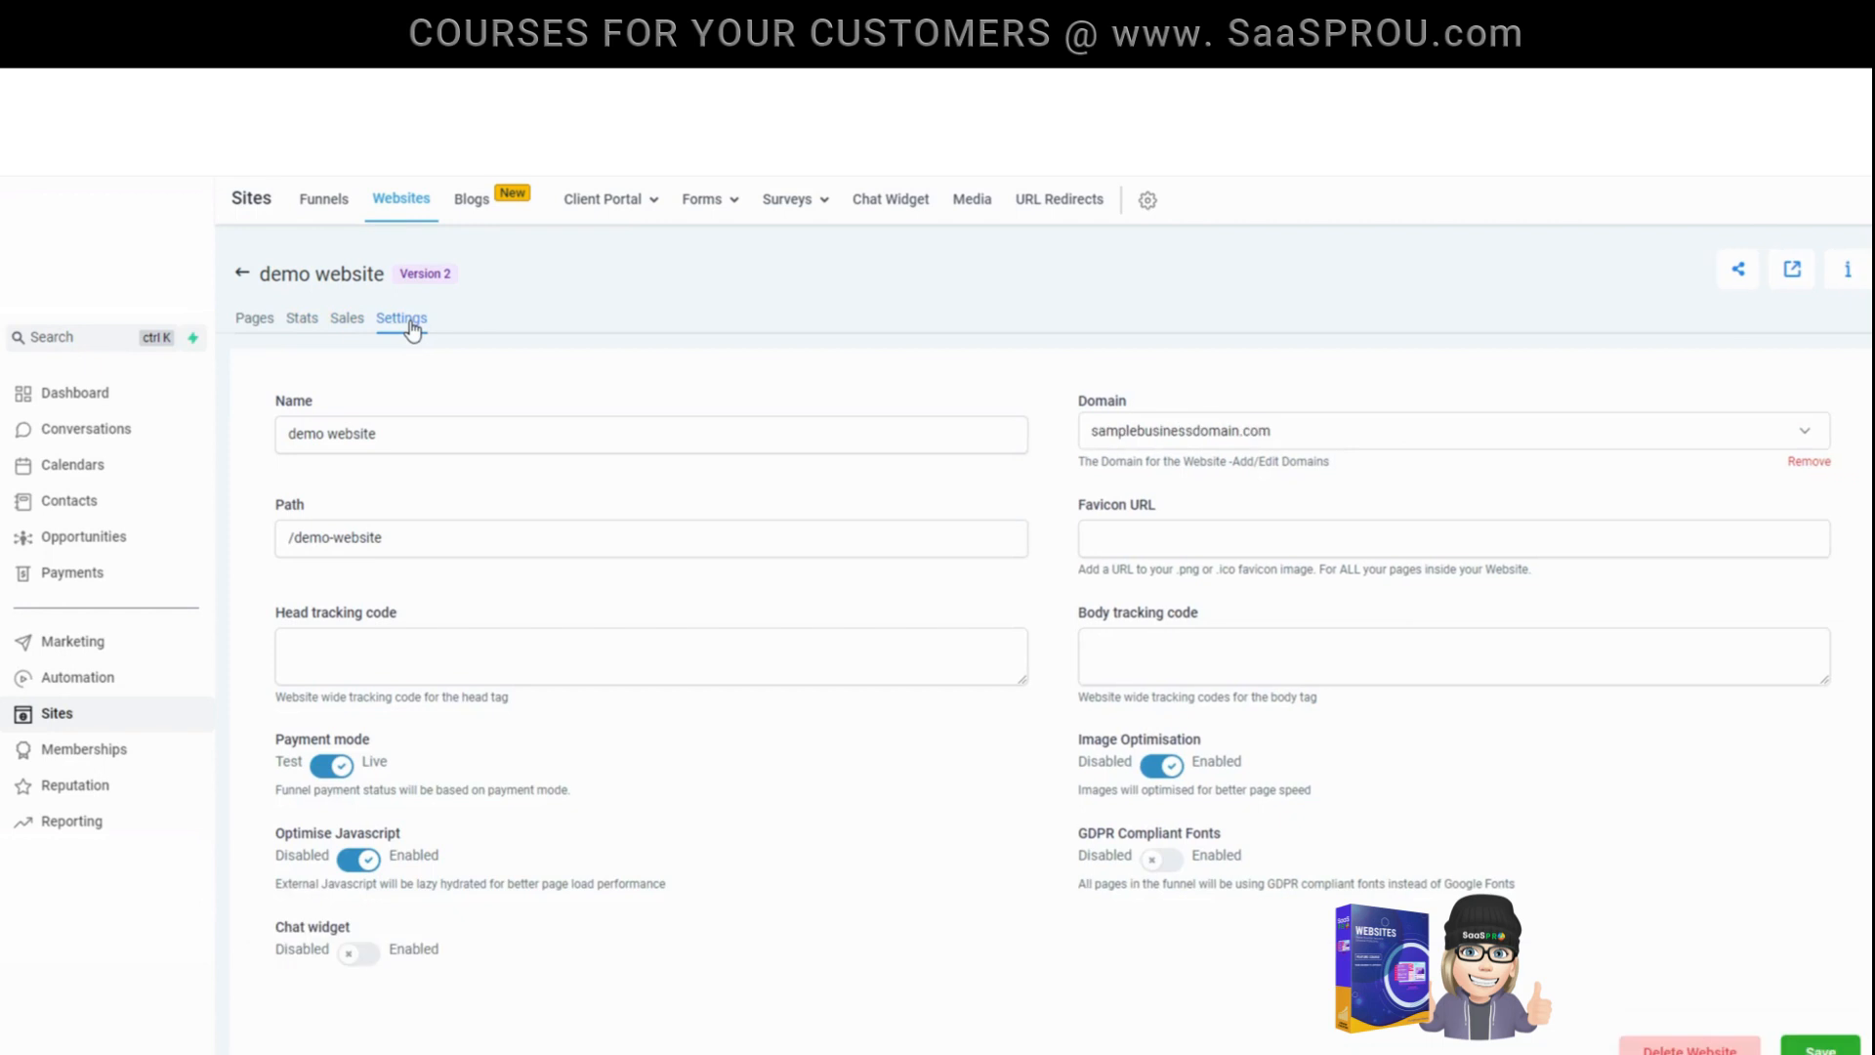
- Return to the list of websites and examine the actions available for demo website
{"action": "left_click", "coordinate": [241, 278]}
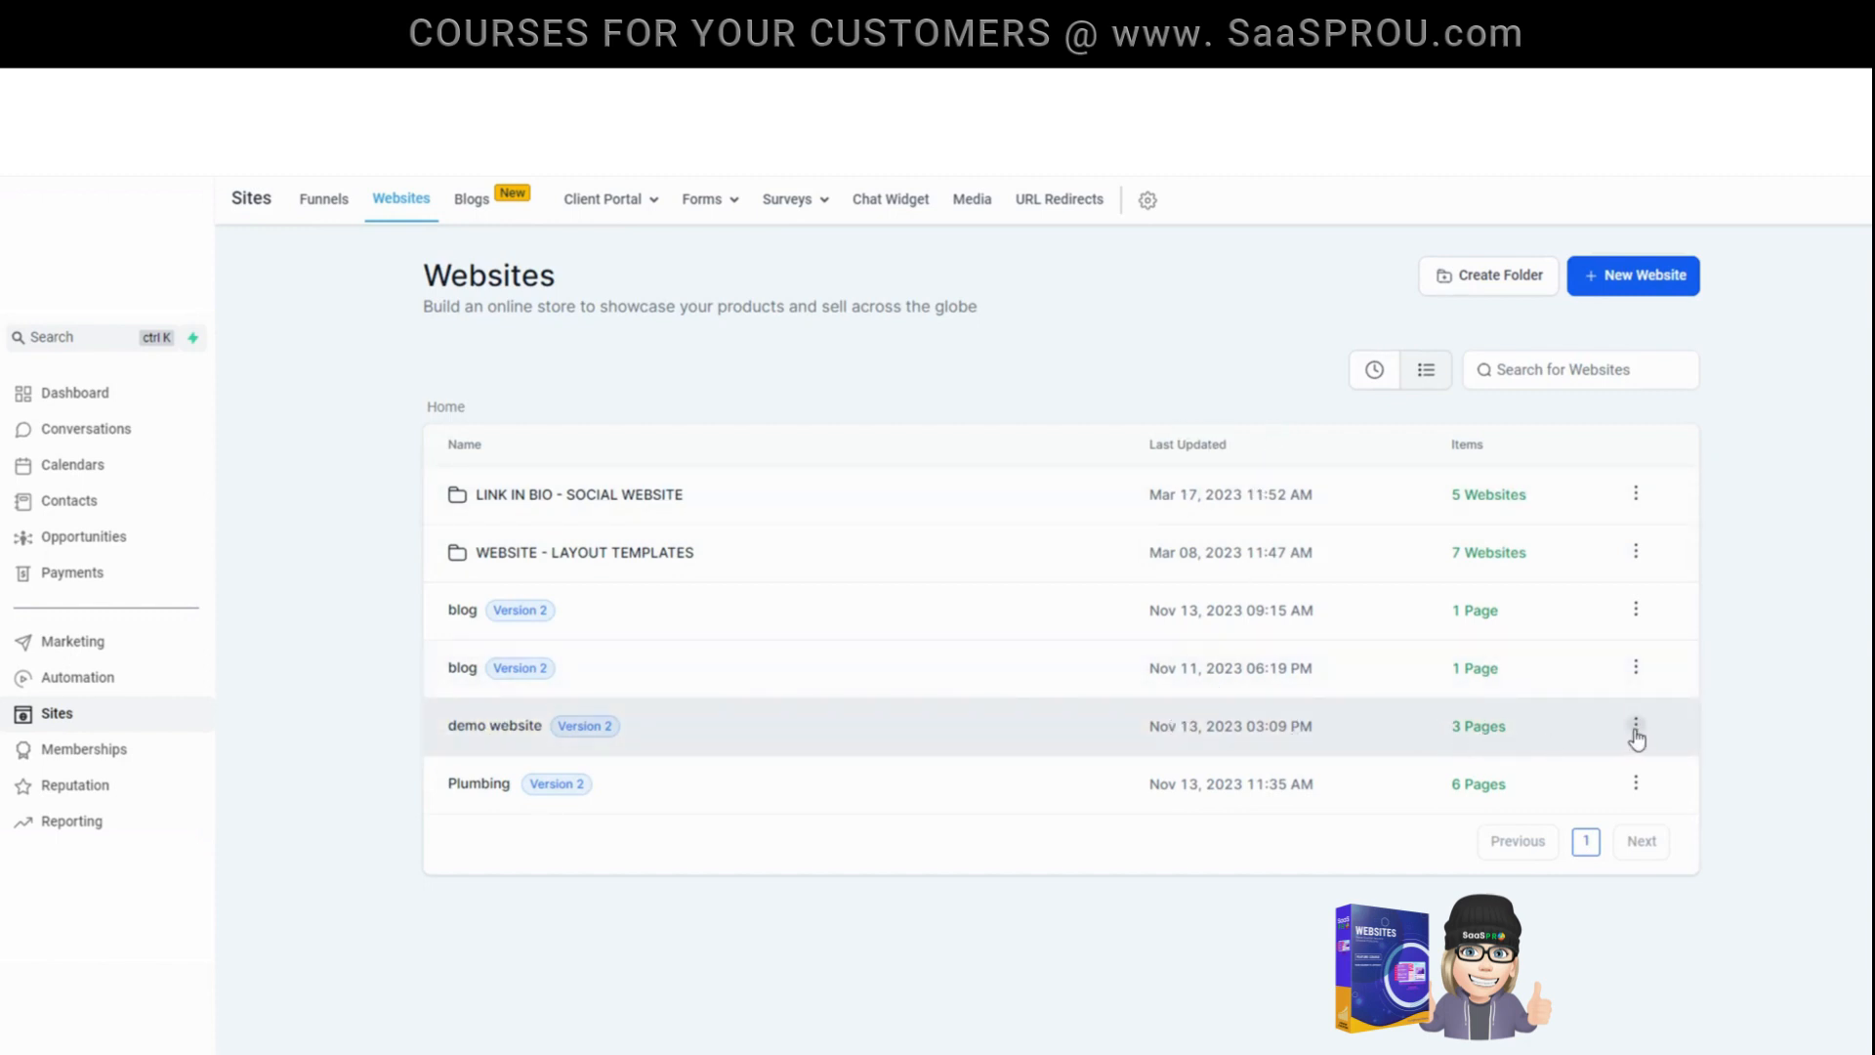
{"action": "left_click", "coordinate": [1636, 728]}
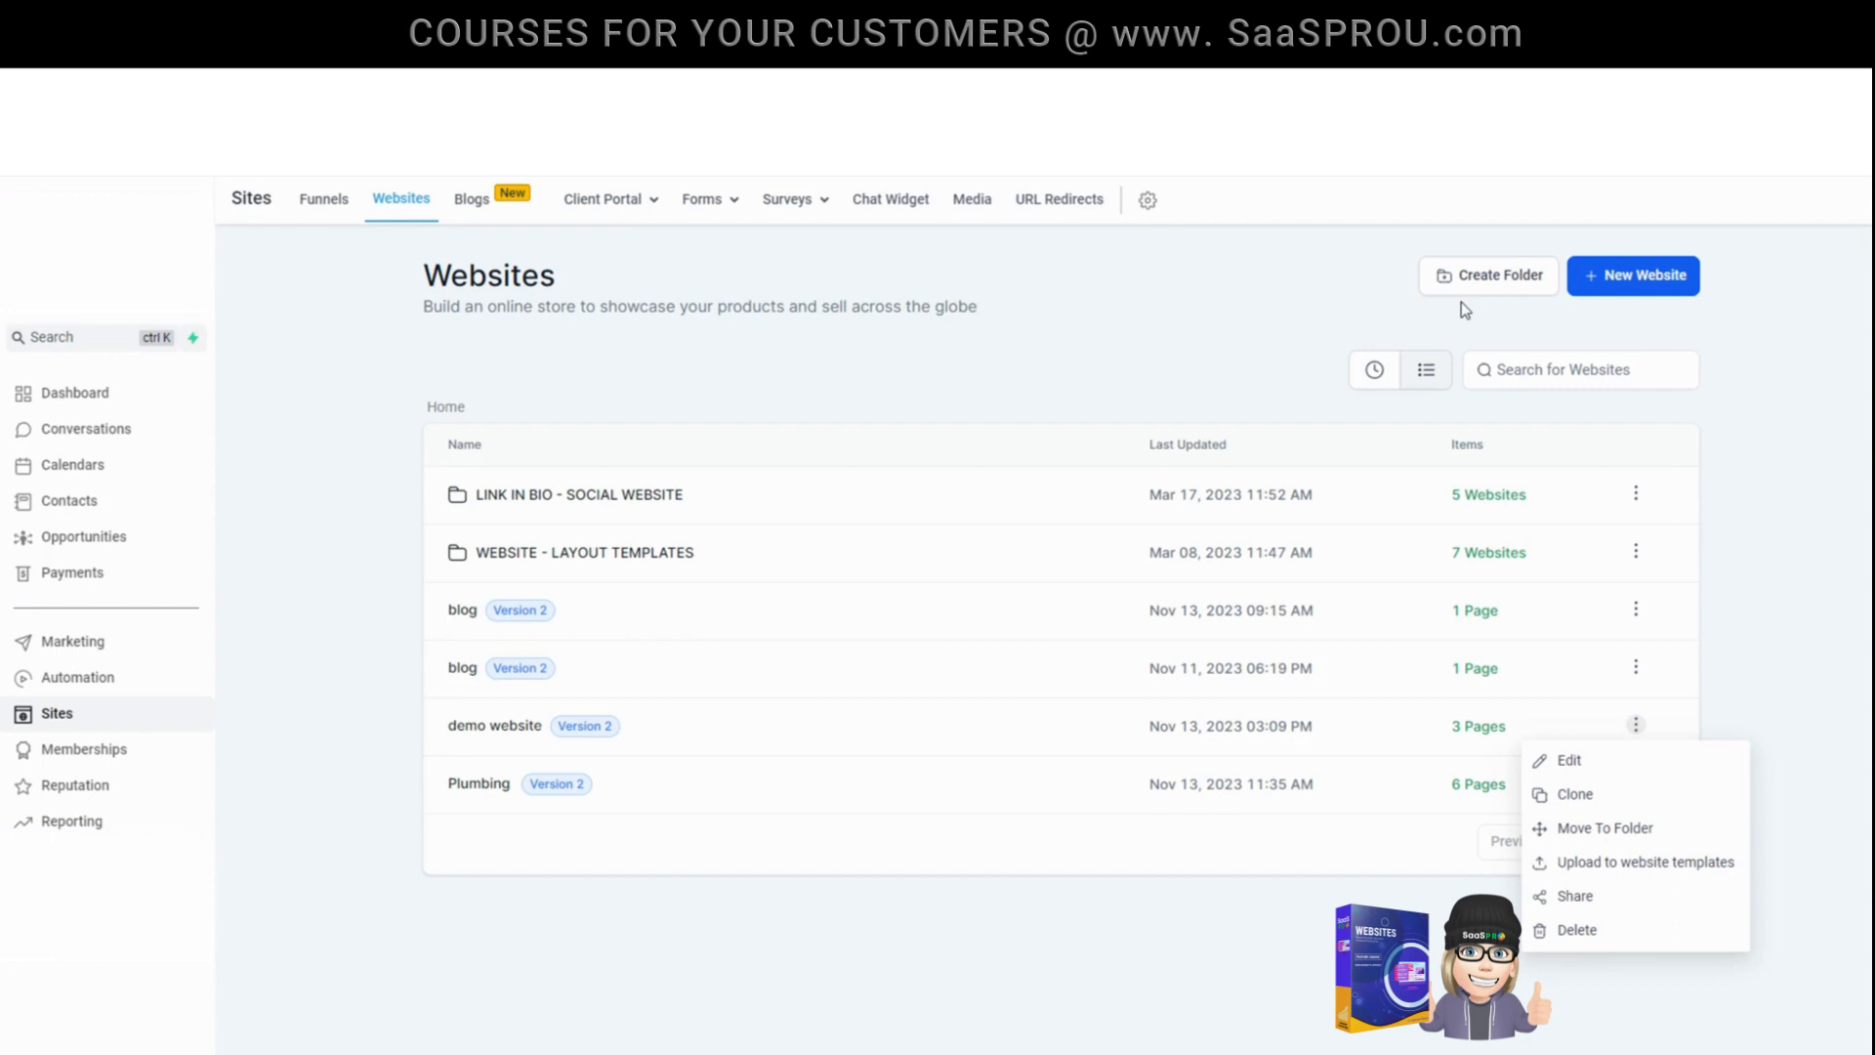
{"action": "left_click", "coordinate": [972, 894]}
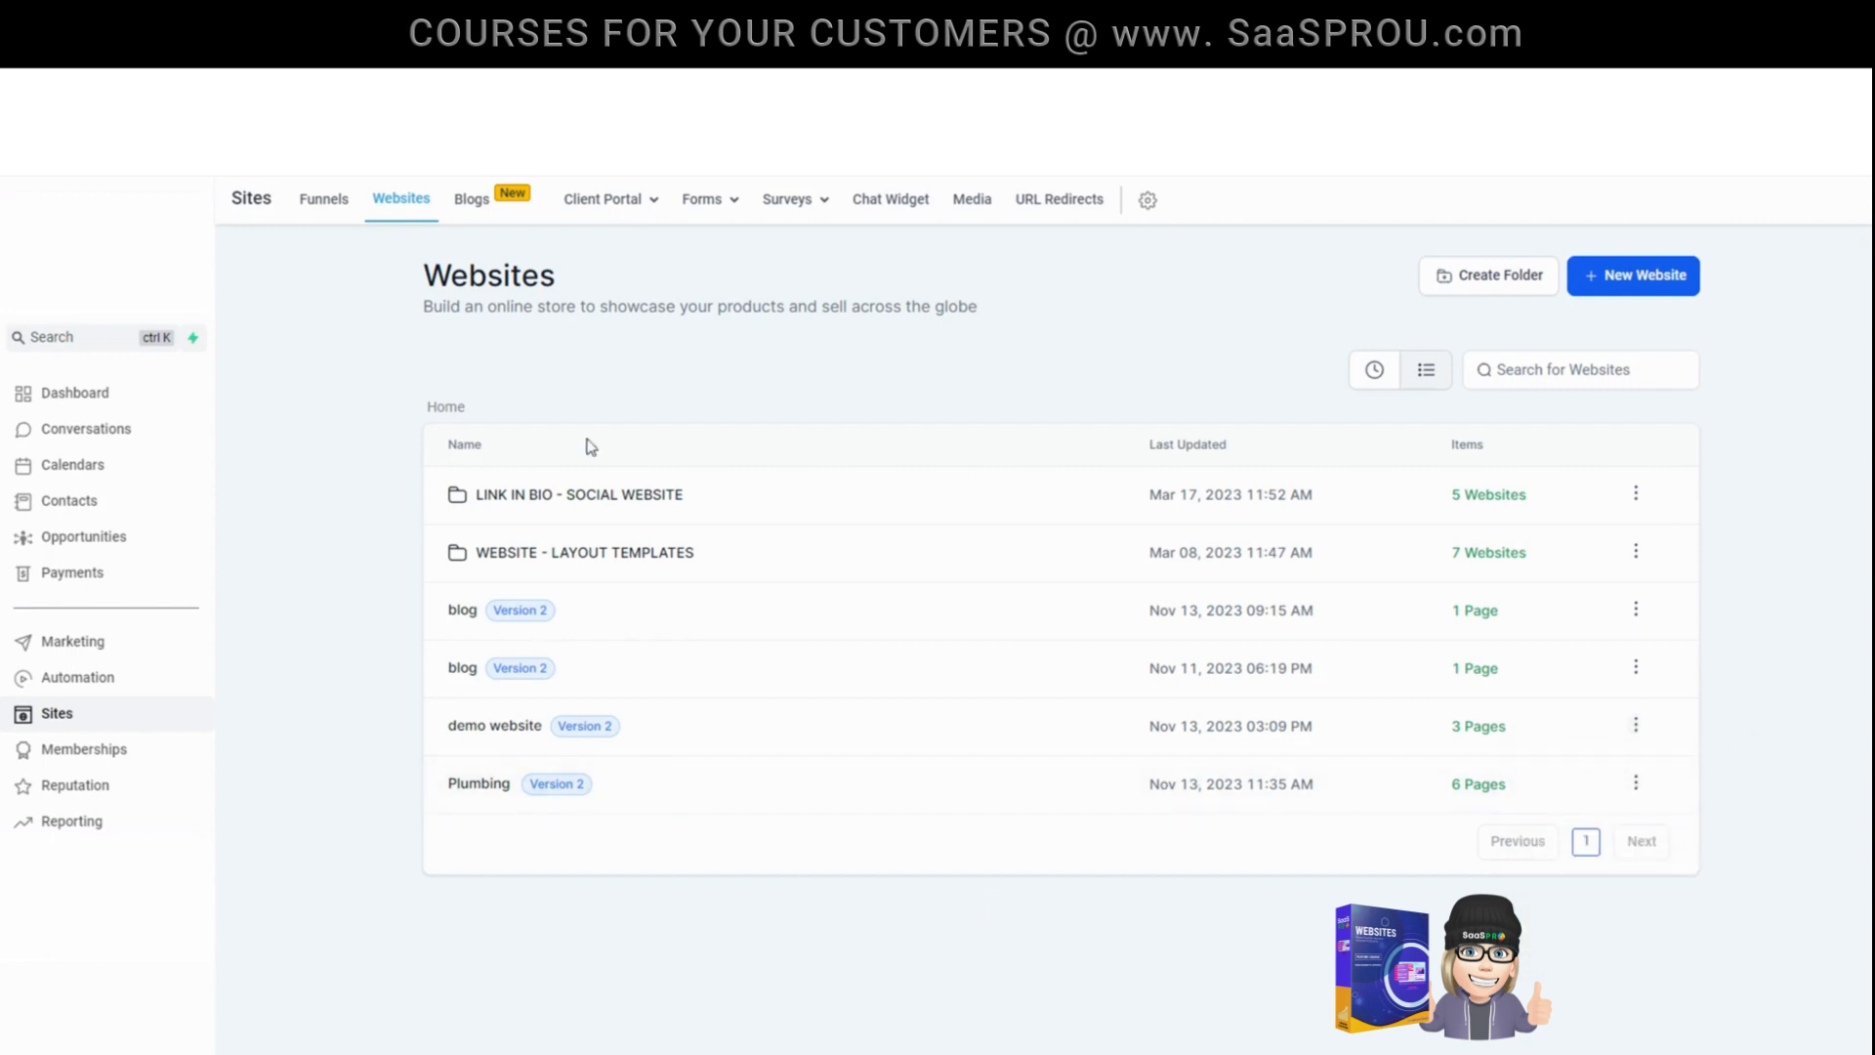
{"action": "left_click", "coordinate": [1635, 724]}
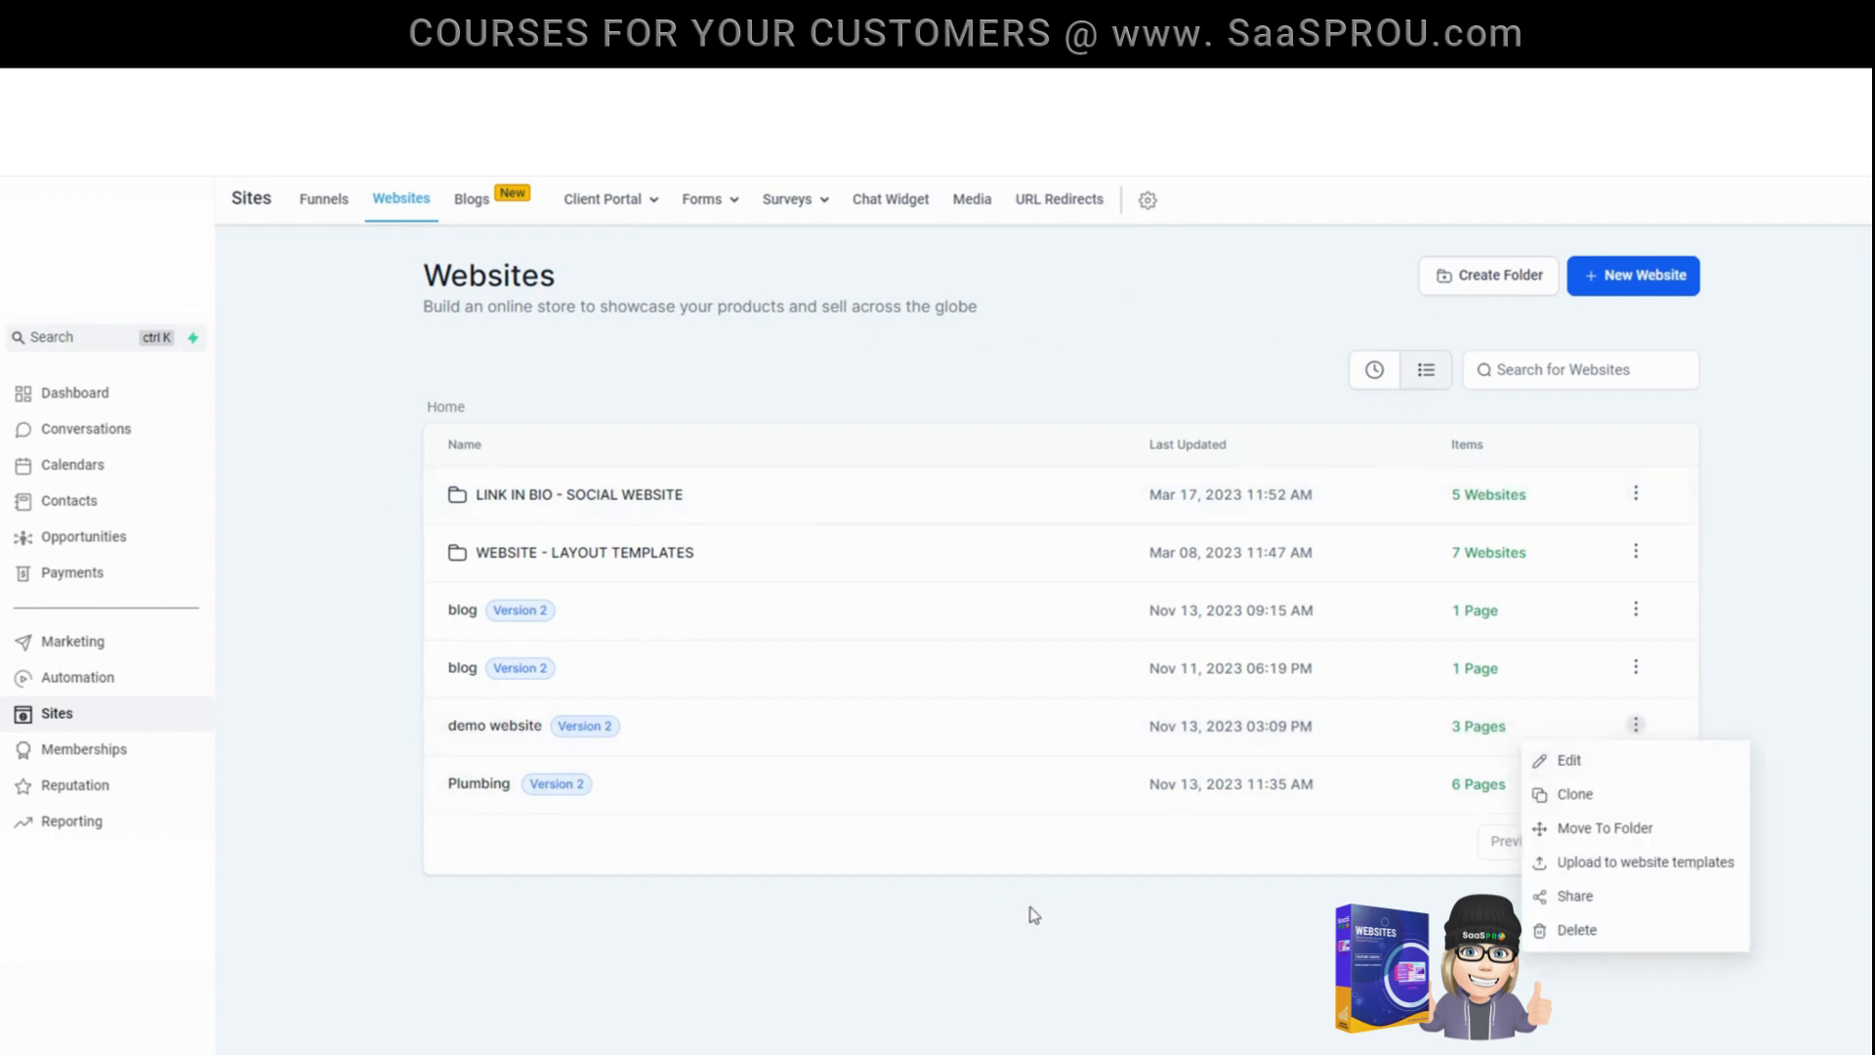
{"action": "left_click", "coordinate": [802, 859]}
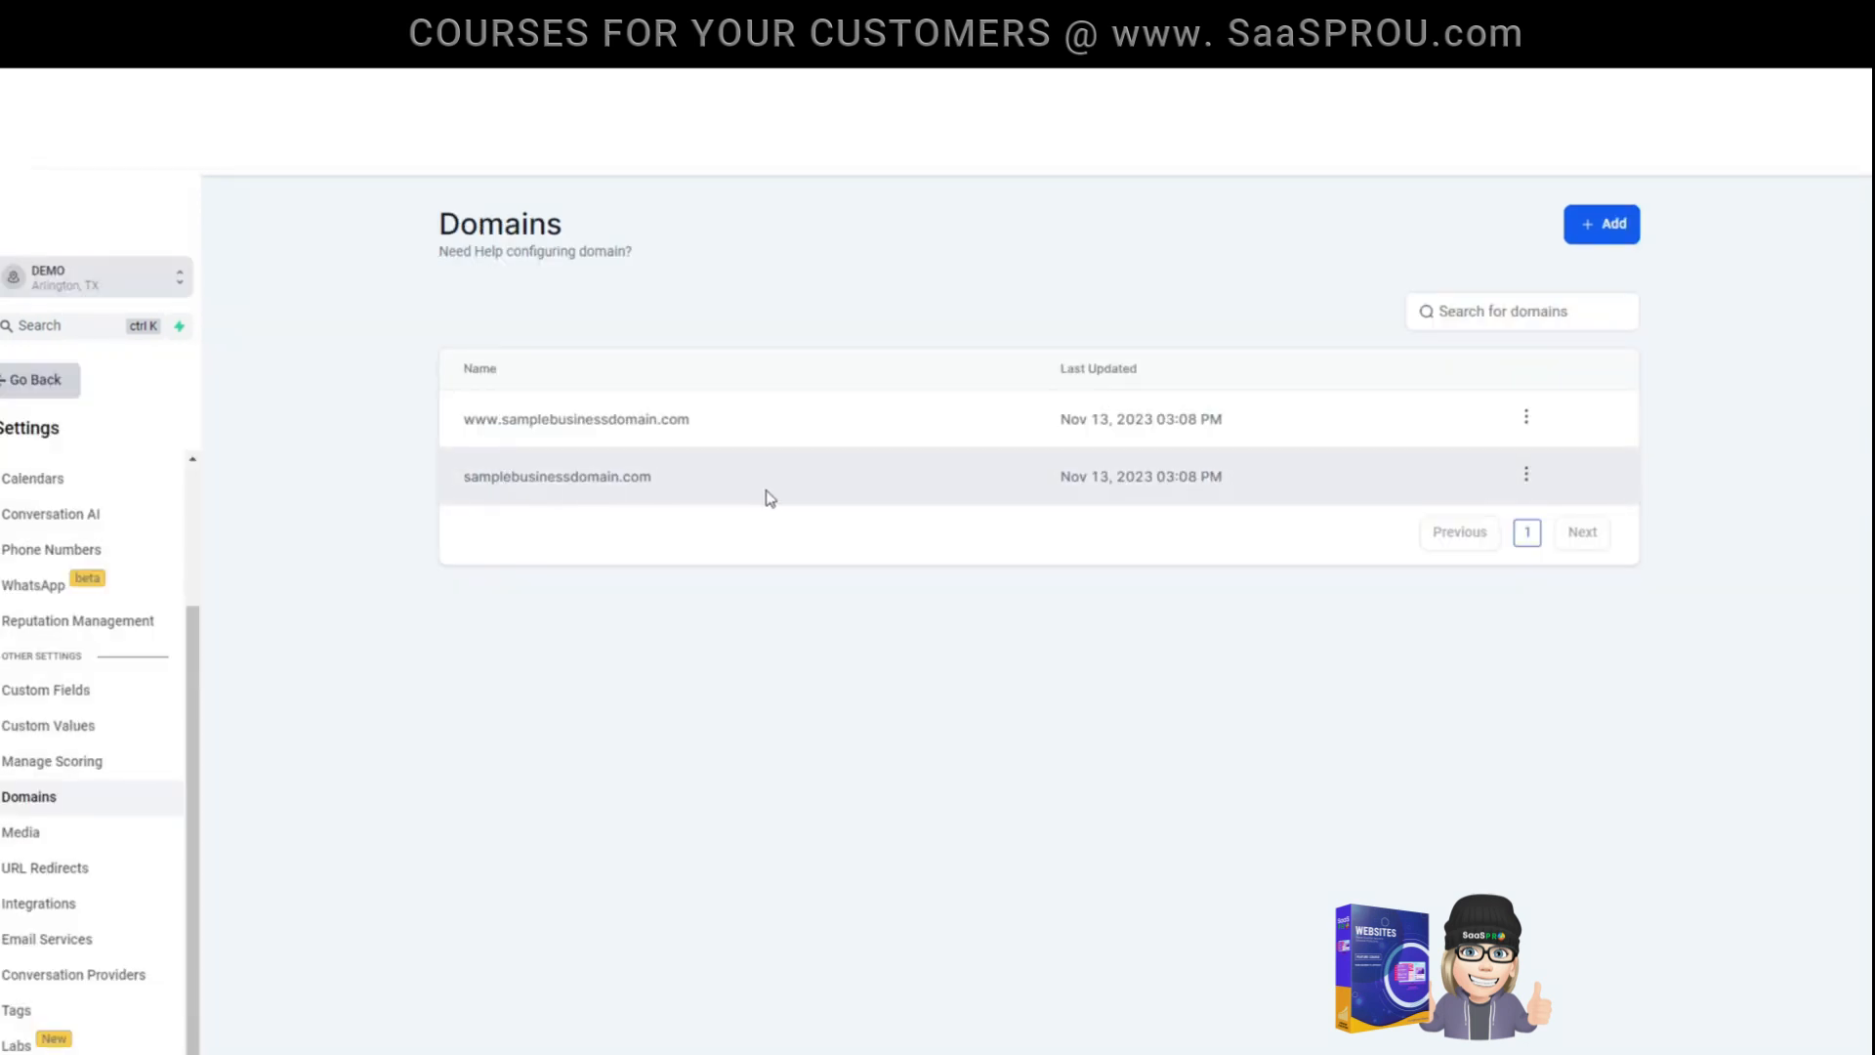
- Generate an XML sitemap for samplebusinessdomain.com covering demo website's HOME, CONTACT US and ABOUT US pages, highlight its link, and close the confirmation
{"action": "left_click", "coordinate": [1526, 475]}
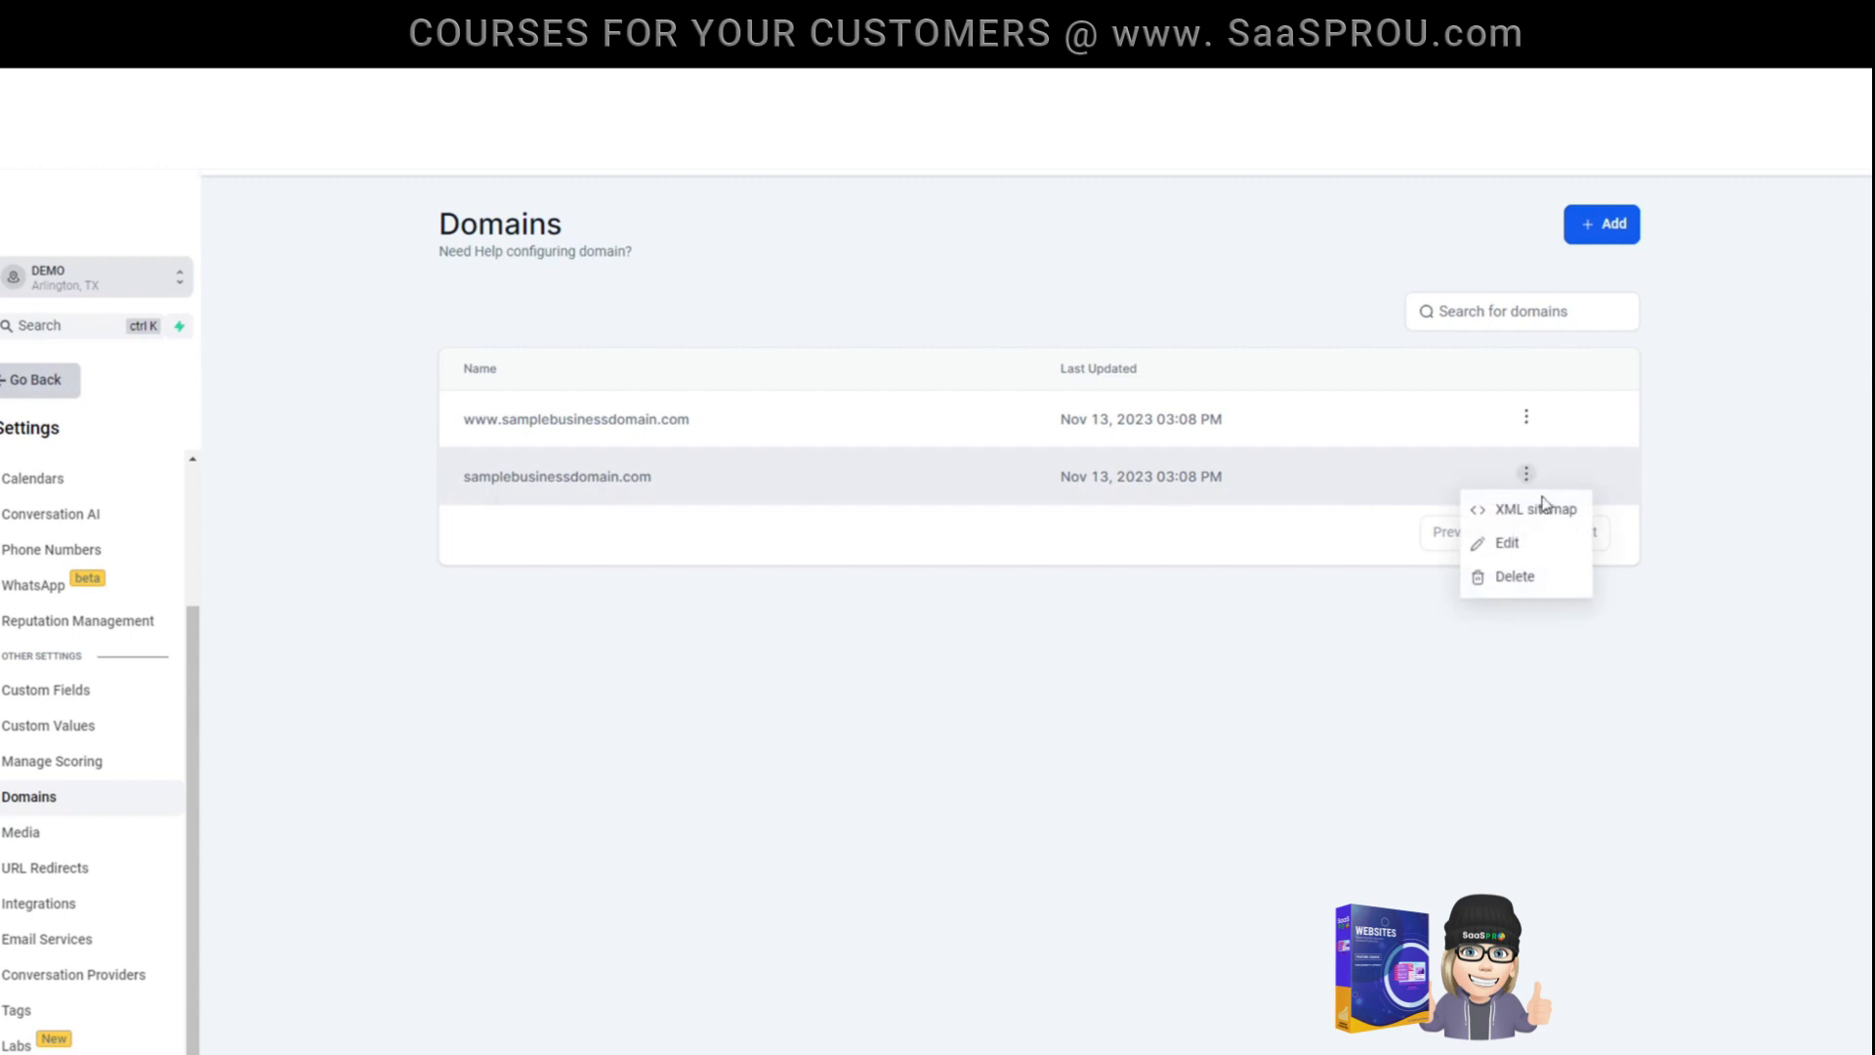
{"action": "left_click", "coordinate": [1545, 509]}
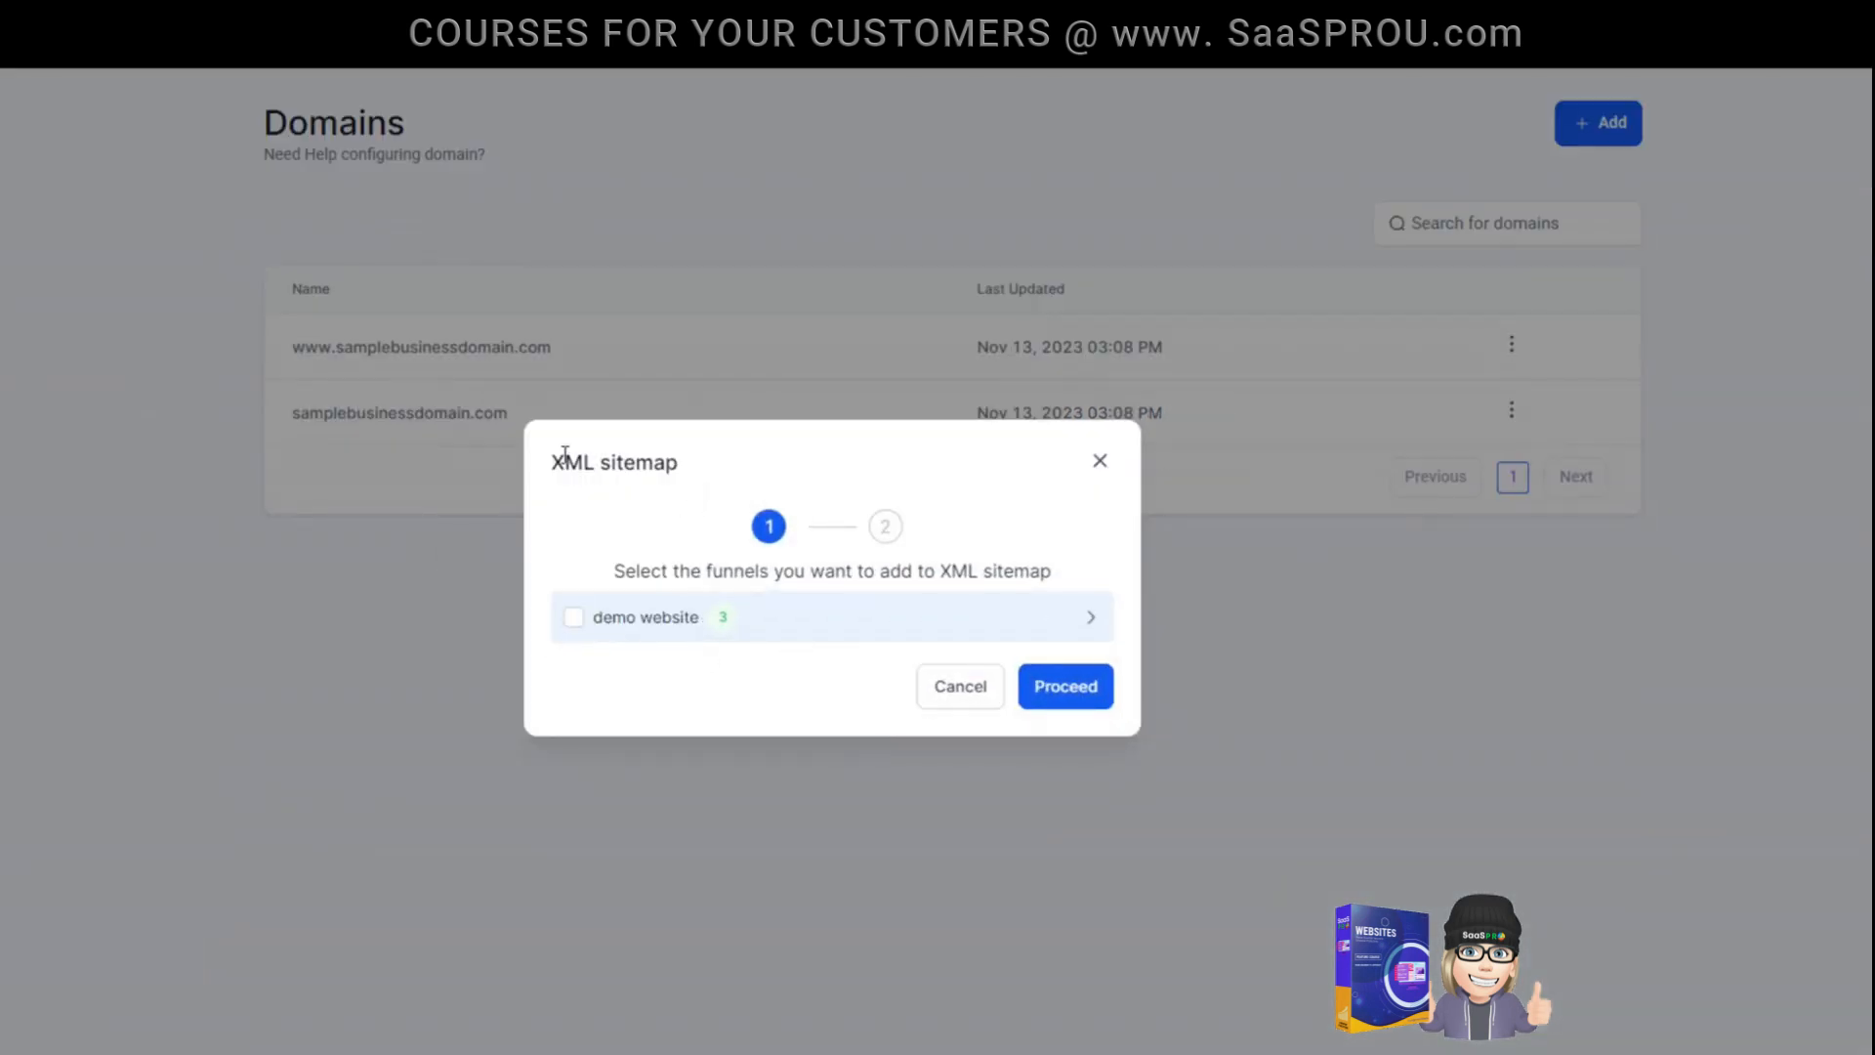
{"action": "left_click", "coordinate": [573, 617]}
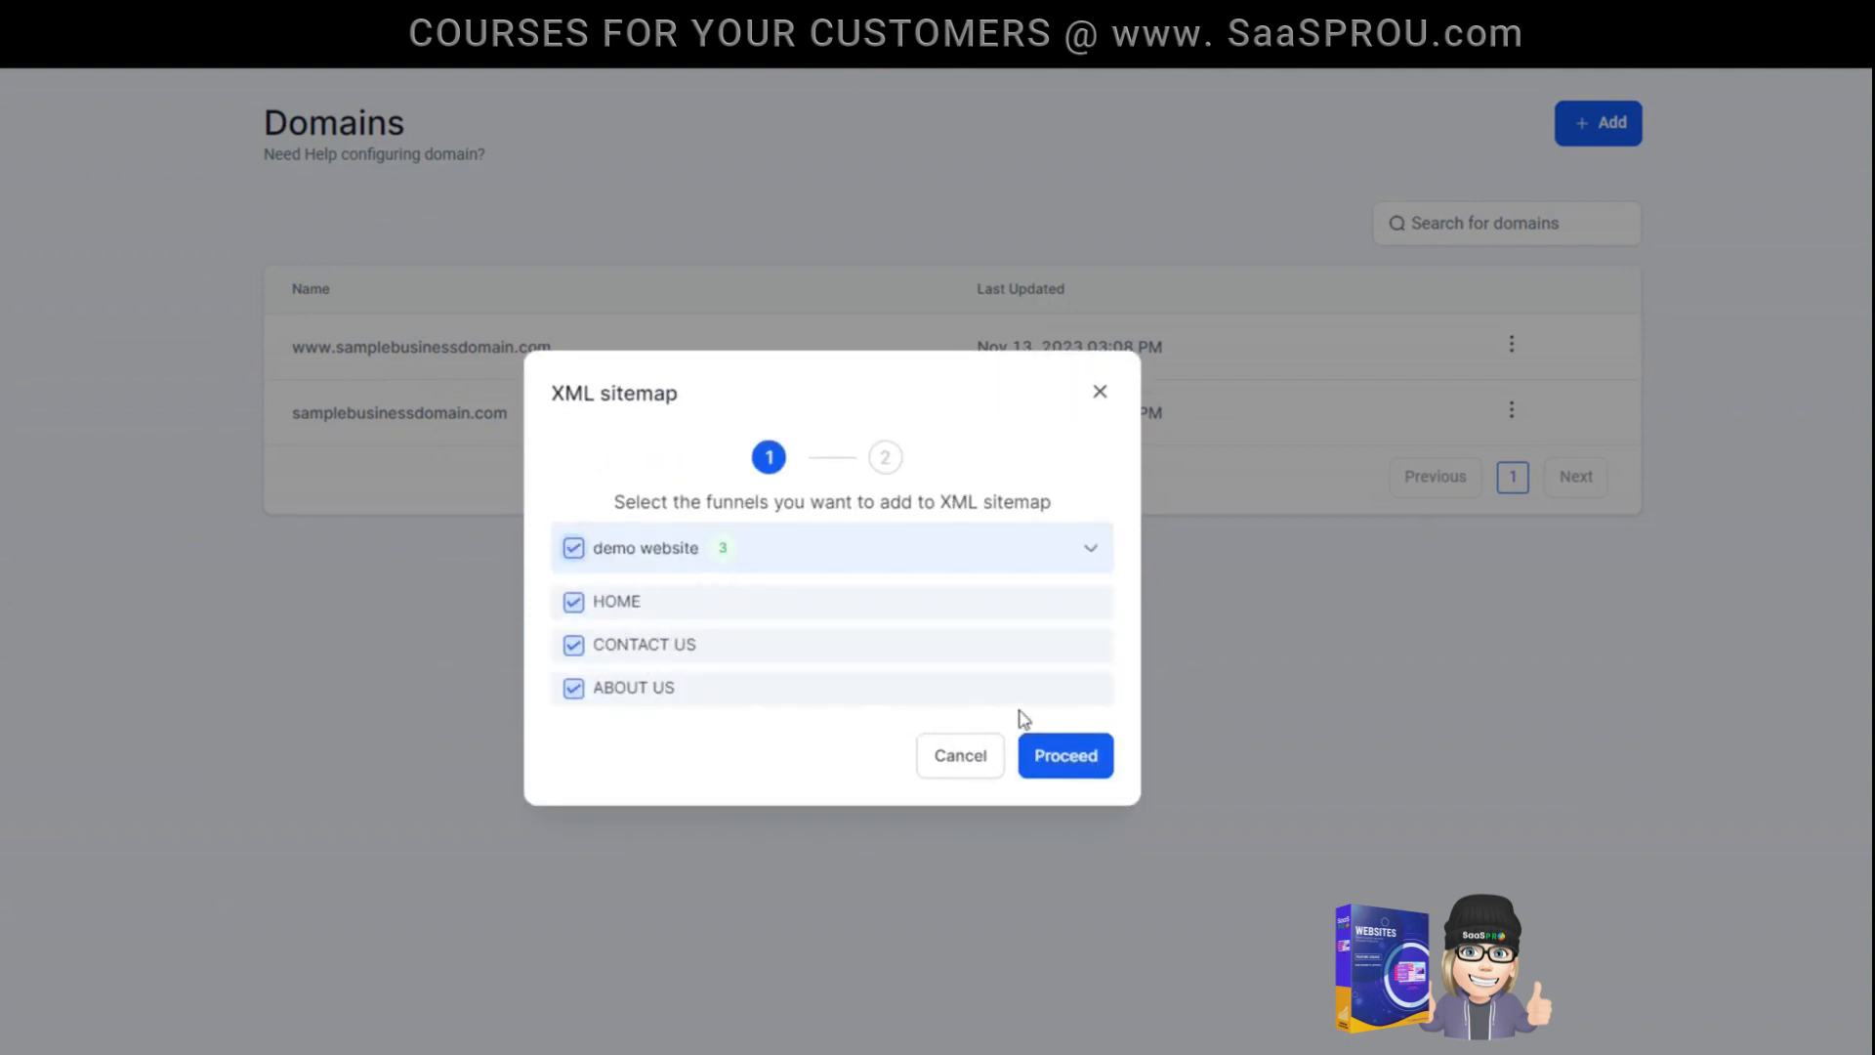
{"action": "left_click", "coordinate": [1071, 762]}
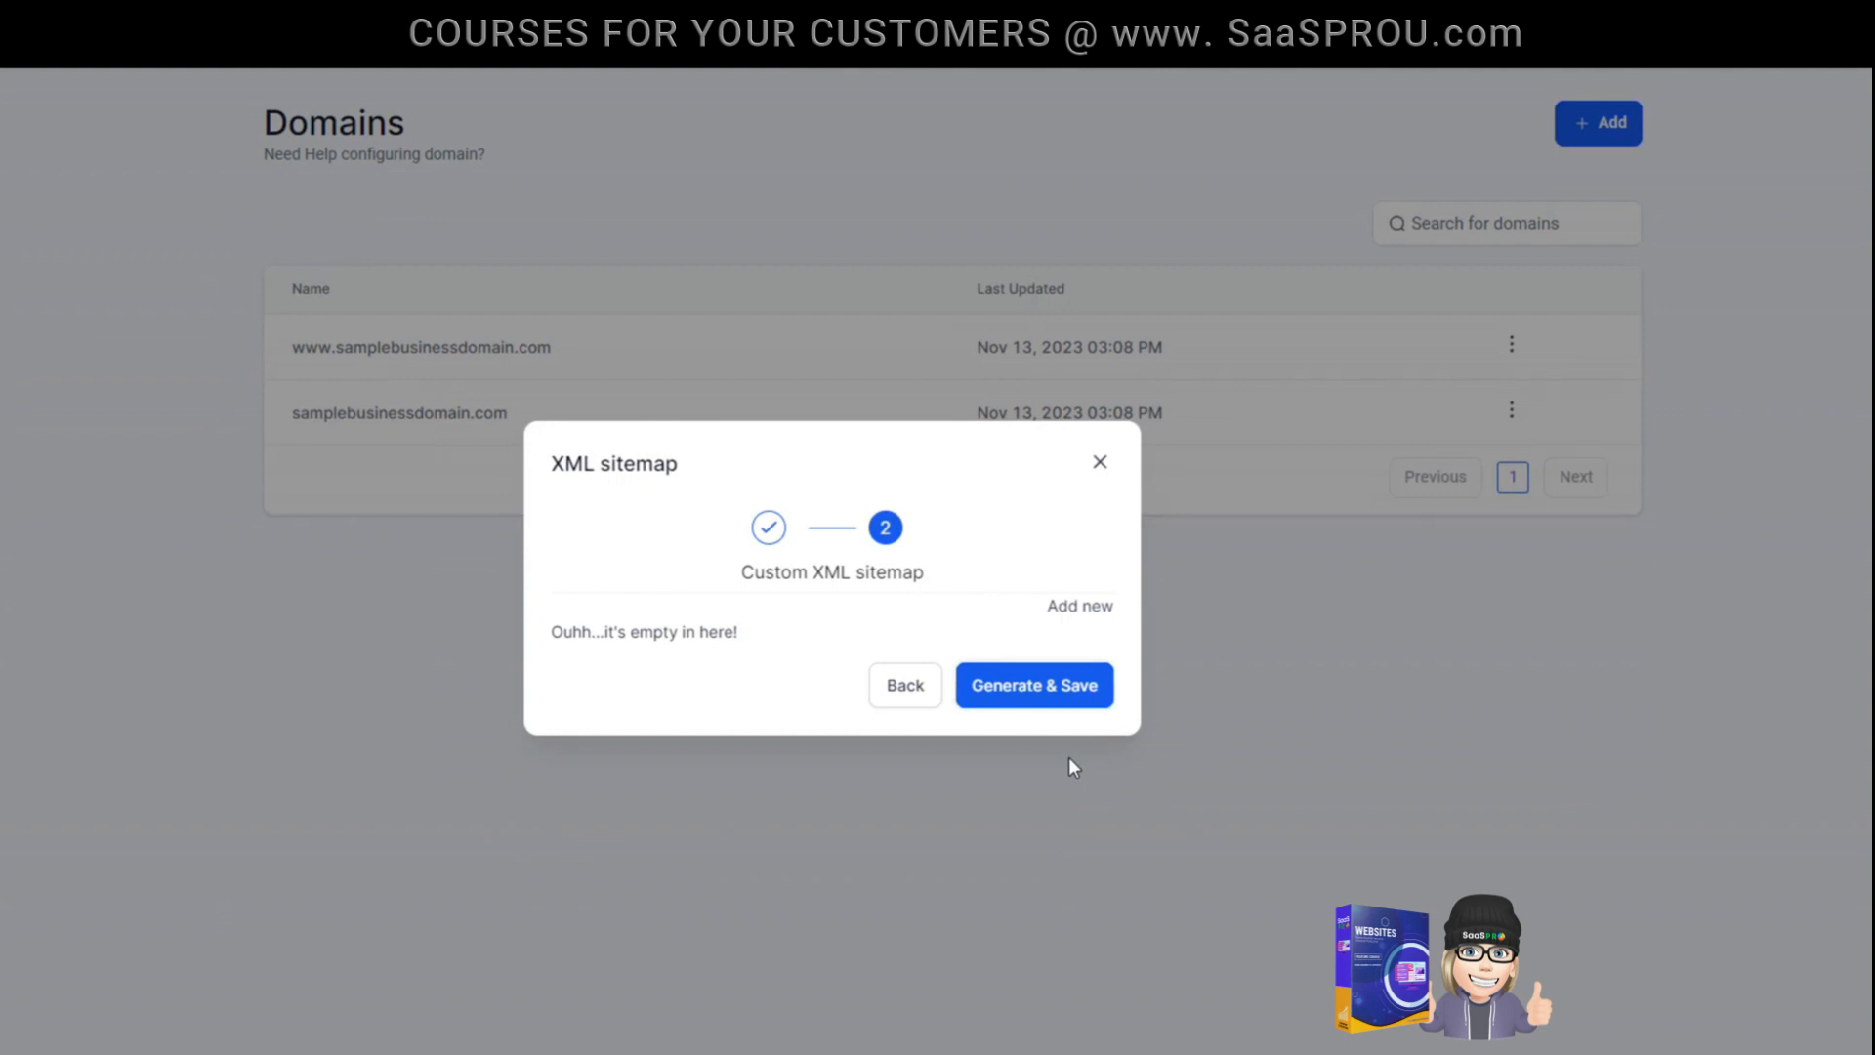
{"action": "left_click", "coordinate": [1045, 685]}
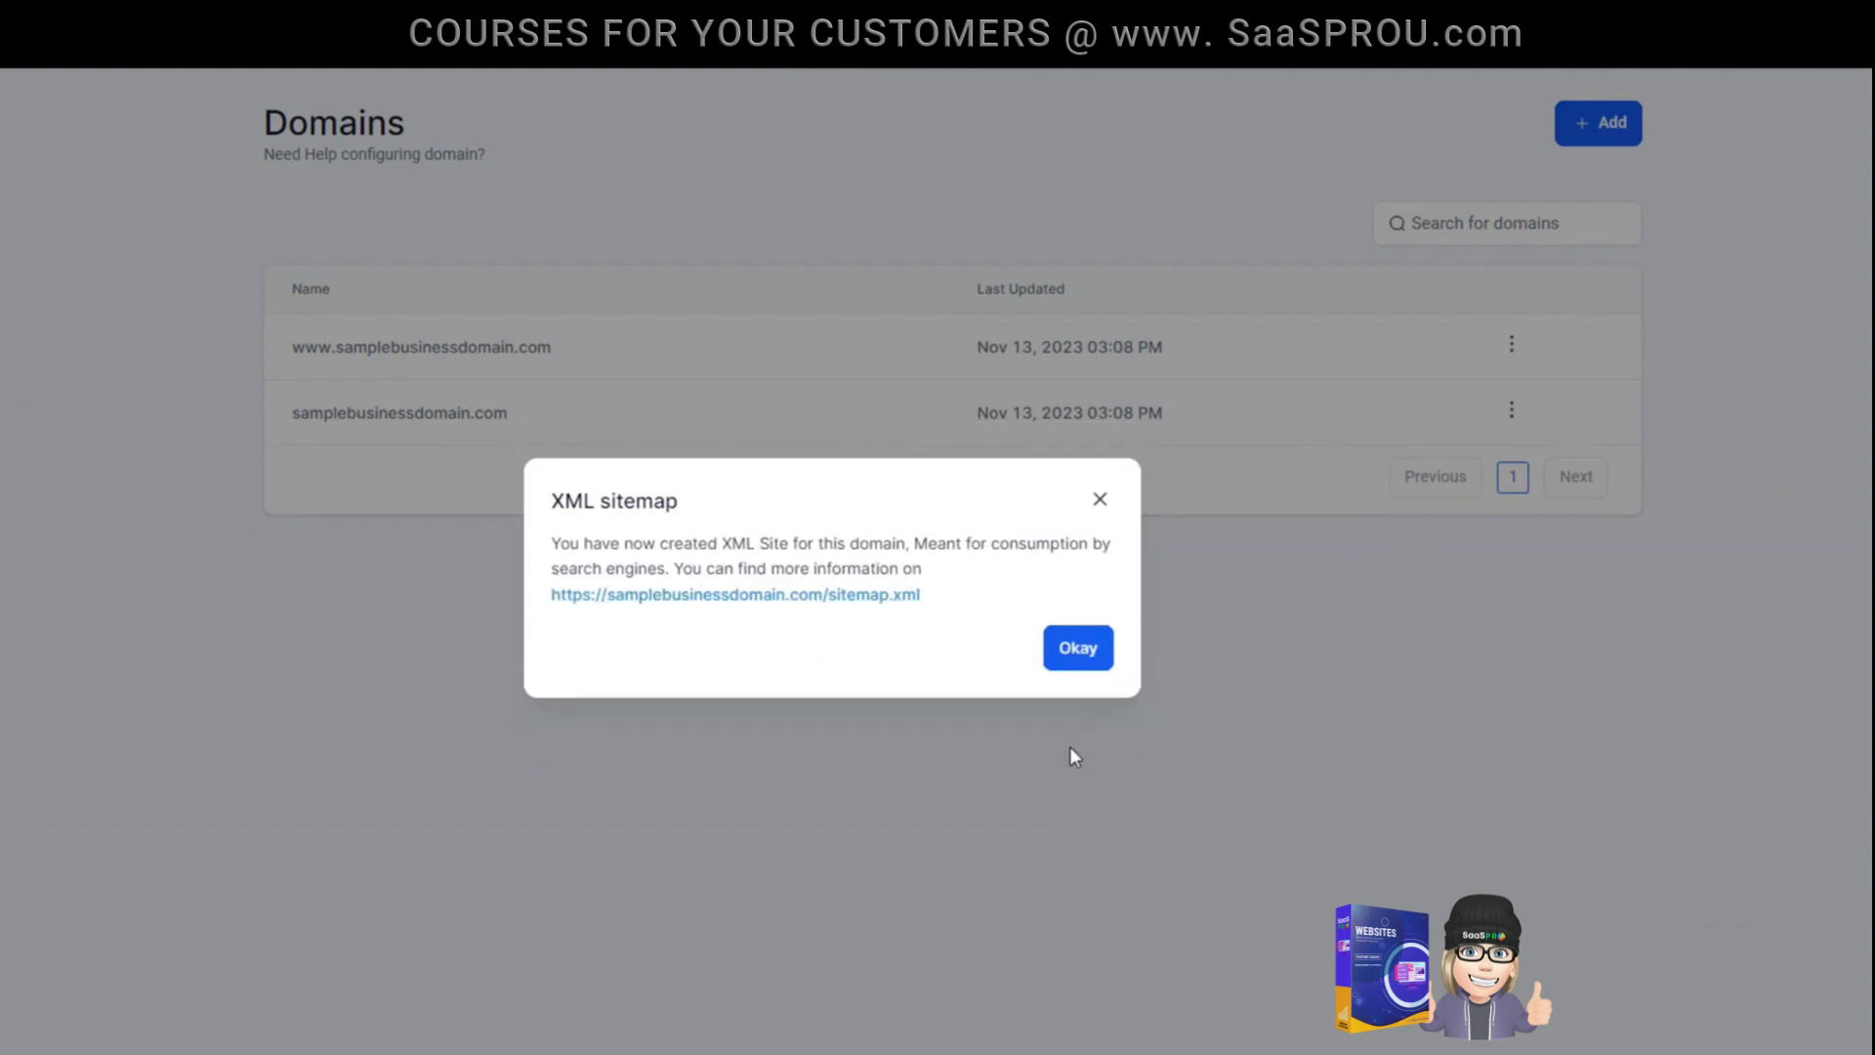
{"action": "left_click_drag", "start_coordinate": [1053, 746], "coordinate": [863, 620]}
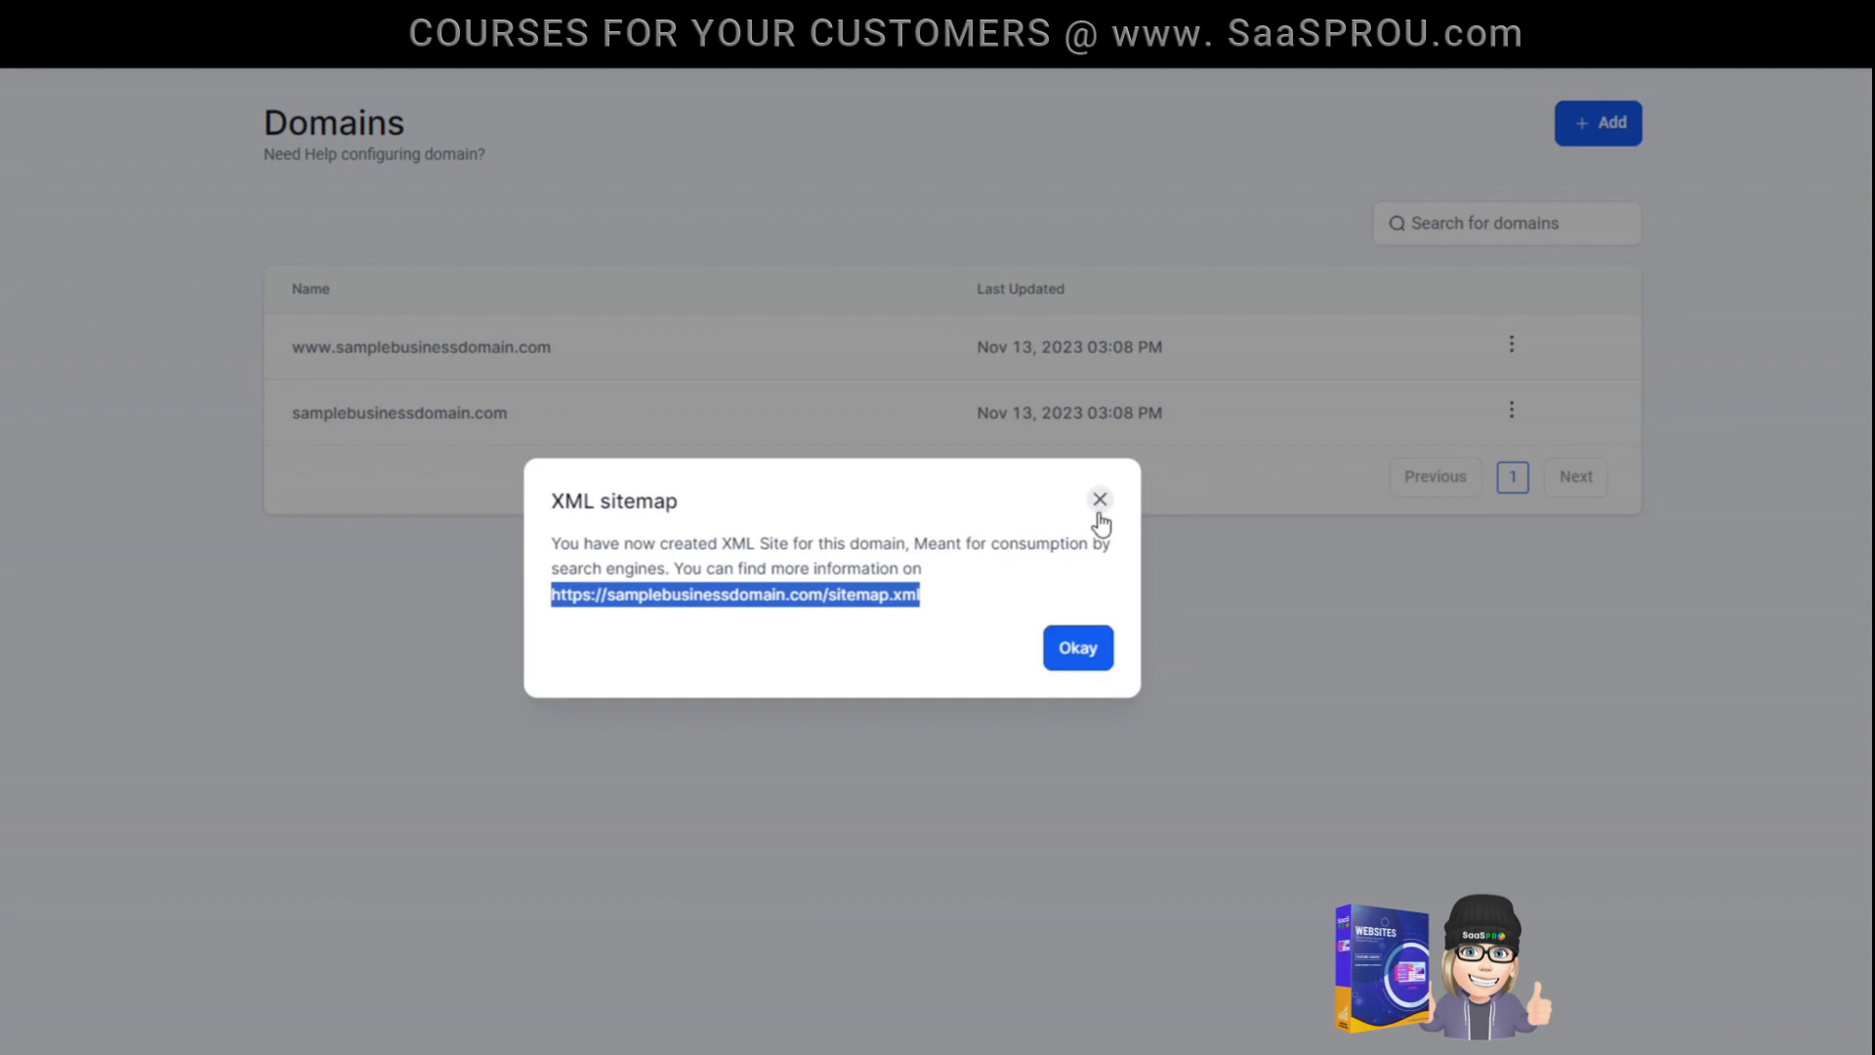
{"action": "left_click", "coordinate": [1107, 666]}
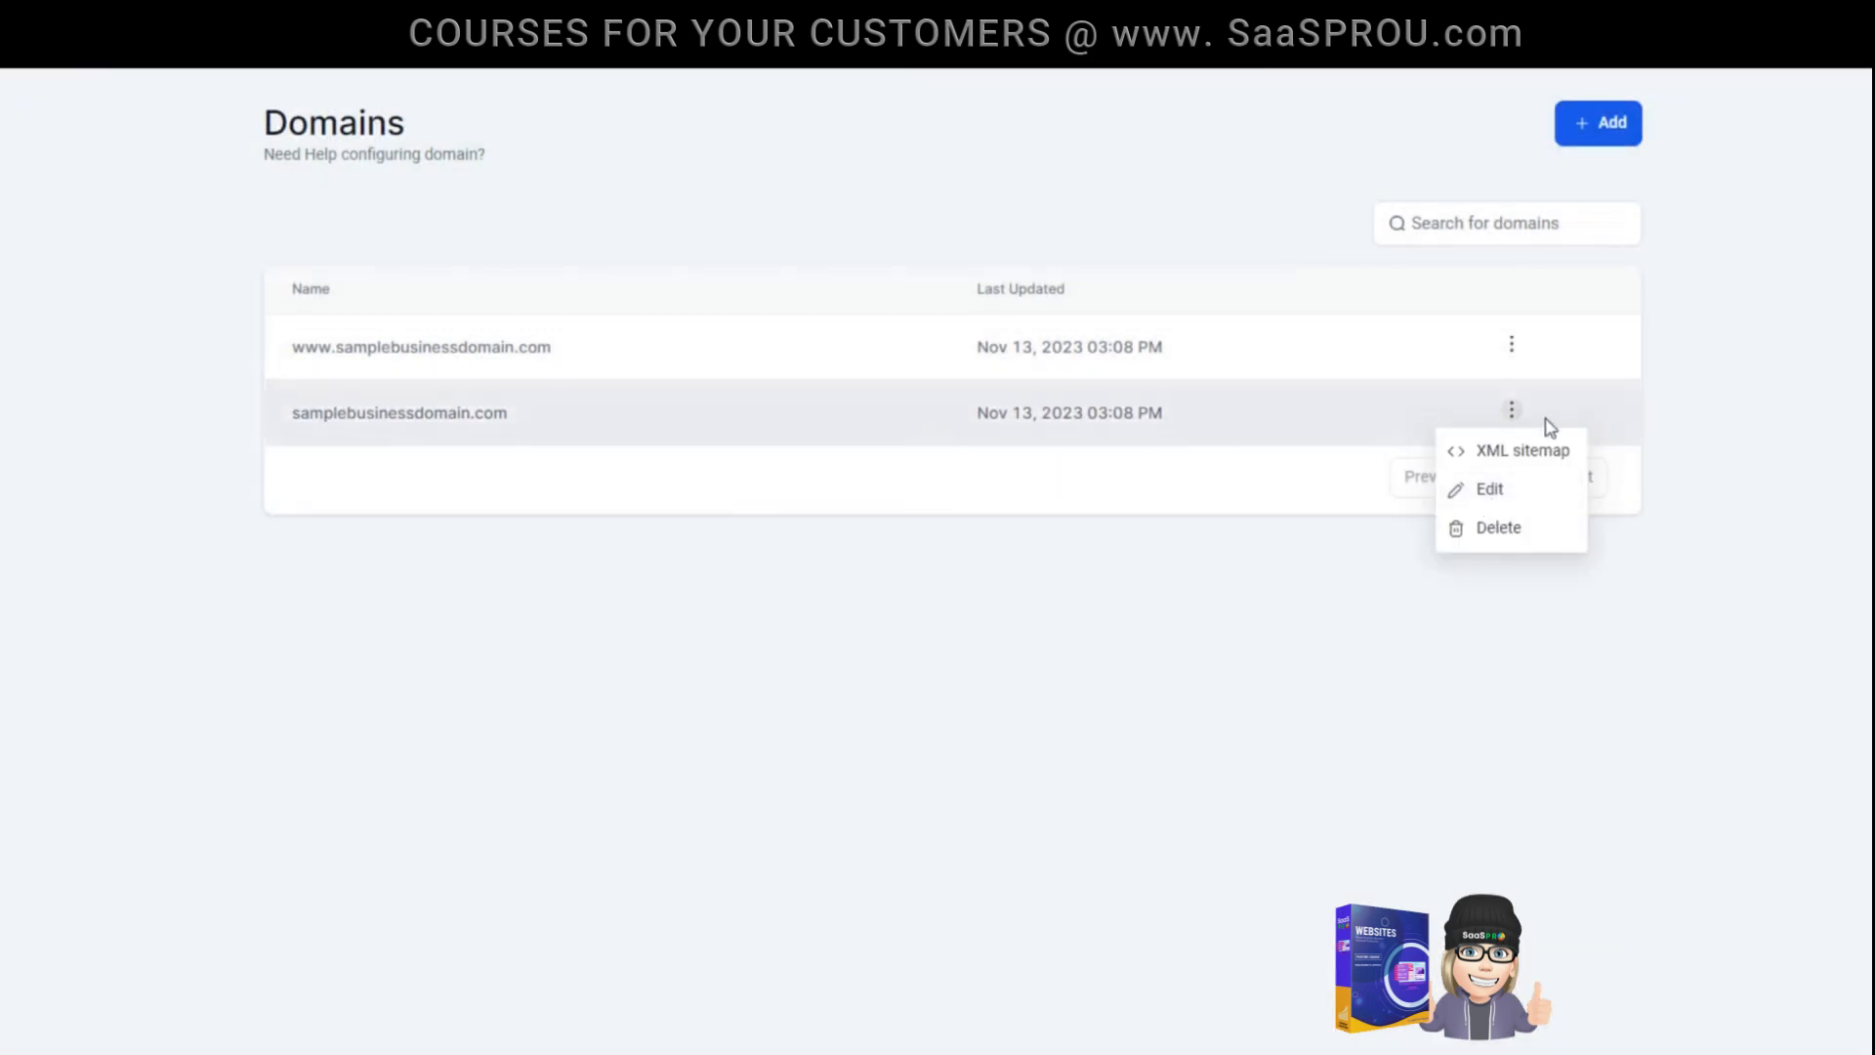
- Review the default page, 404/error page and robots.txt settings of samplebusinessdomain.com, and close them without saving
{"action": "left_click", "coordinate": [1503, 493]}
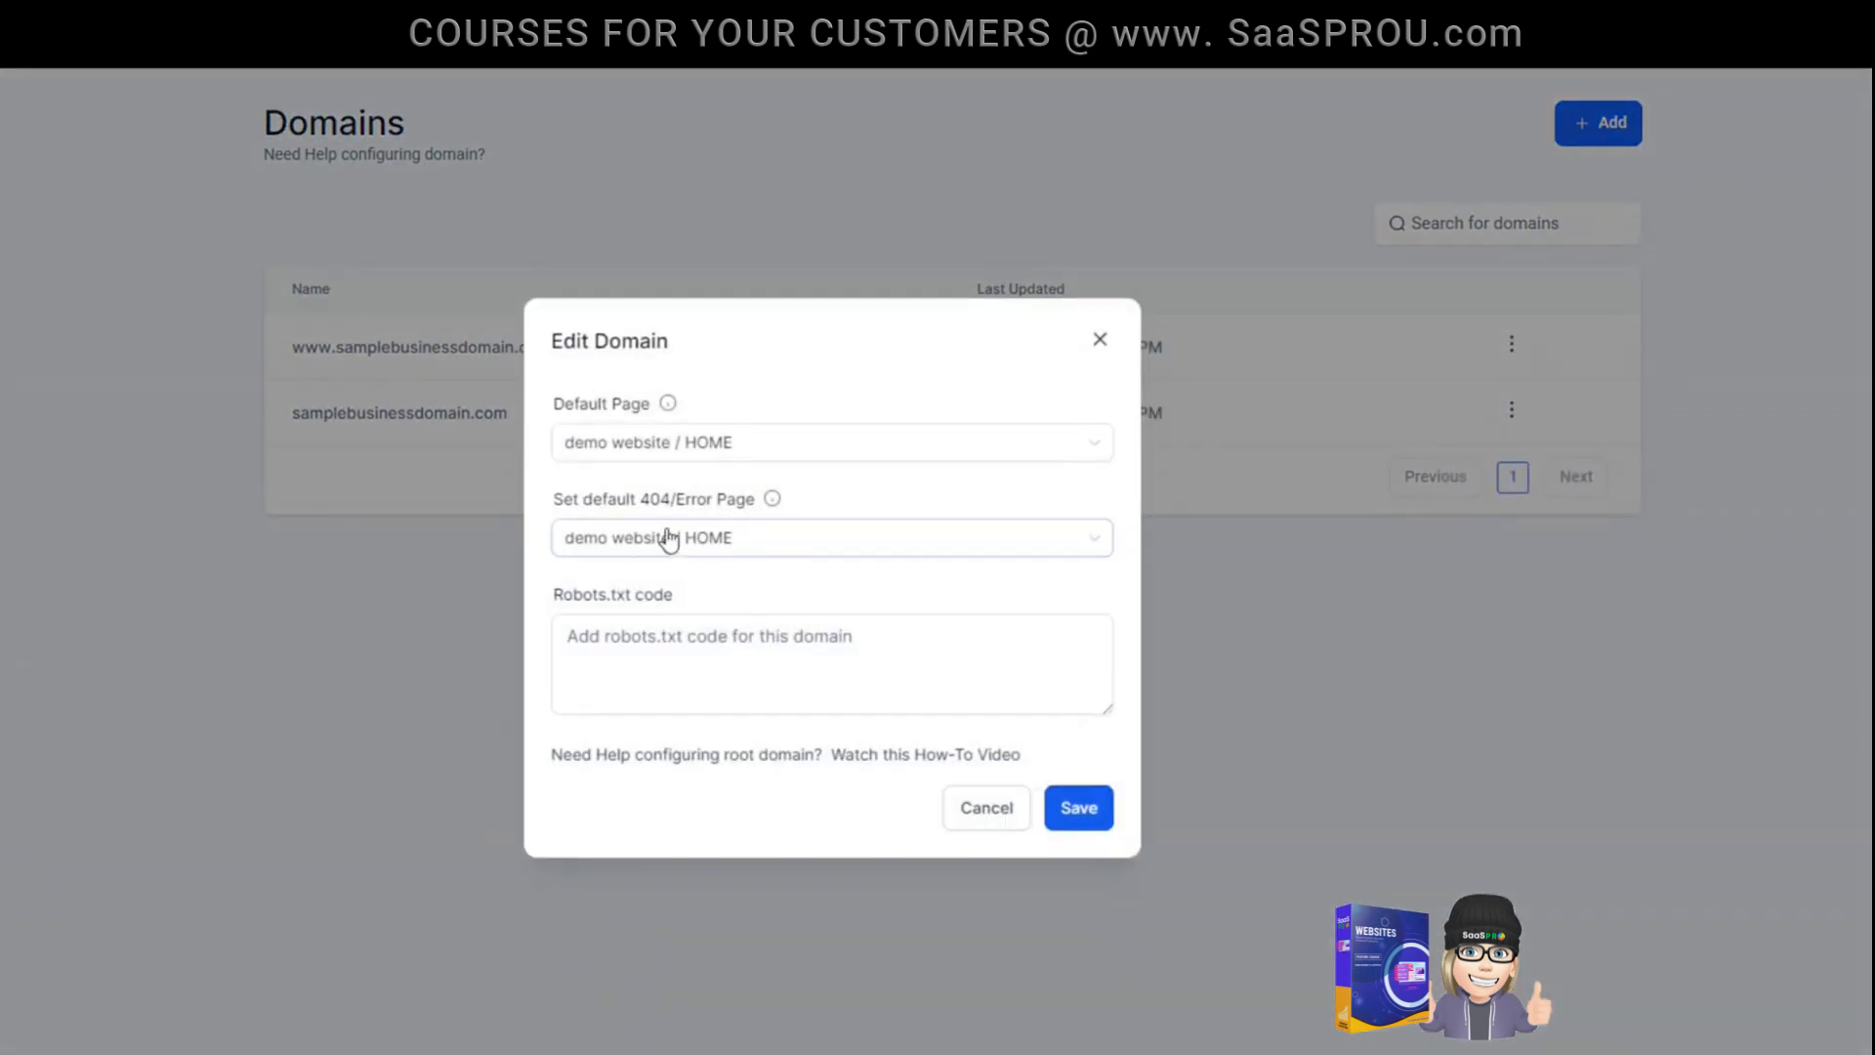
{"action": "left_click", "coordinate": [652, 453]}
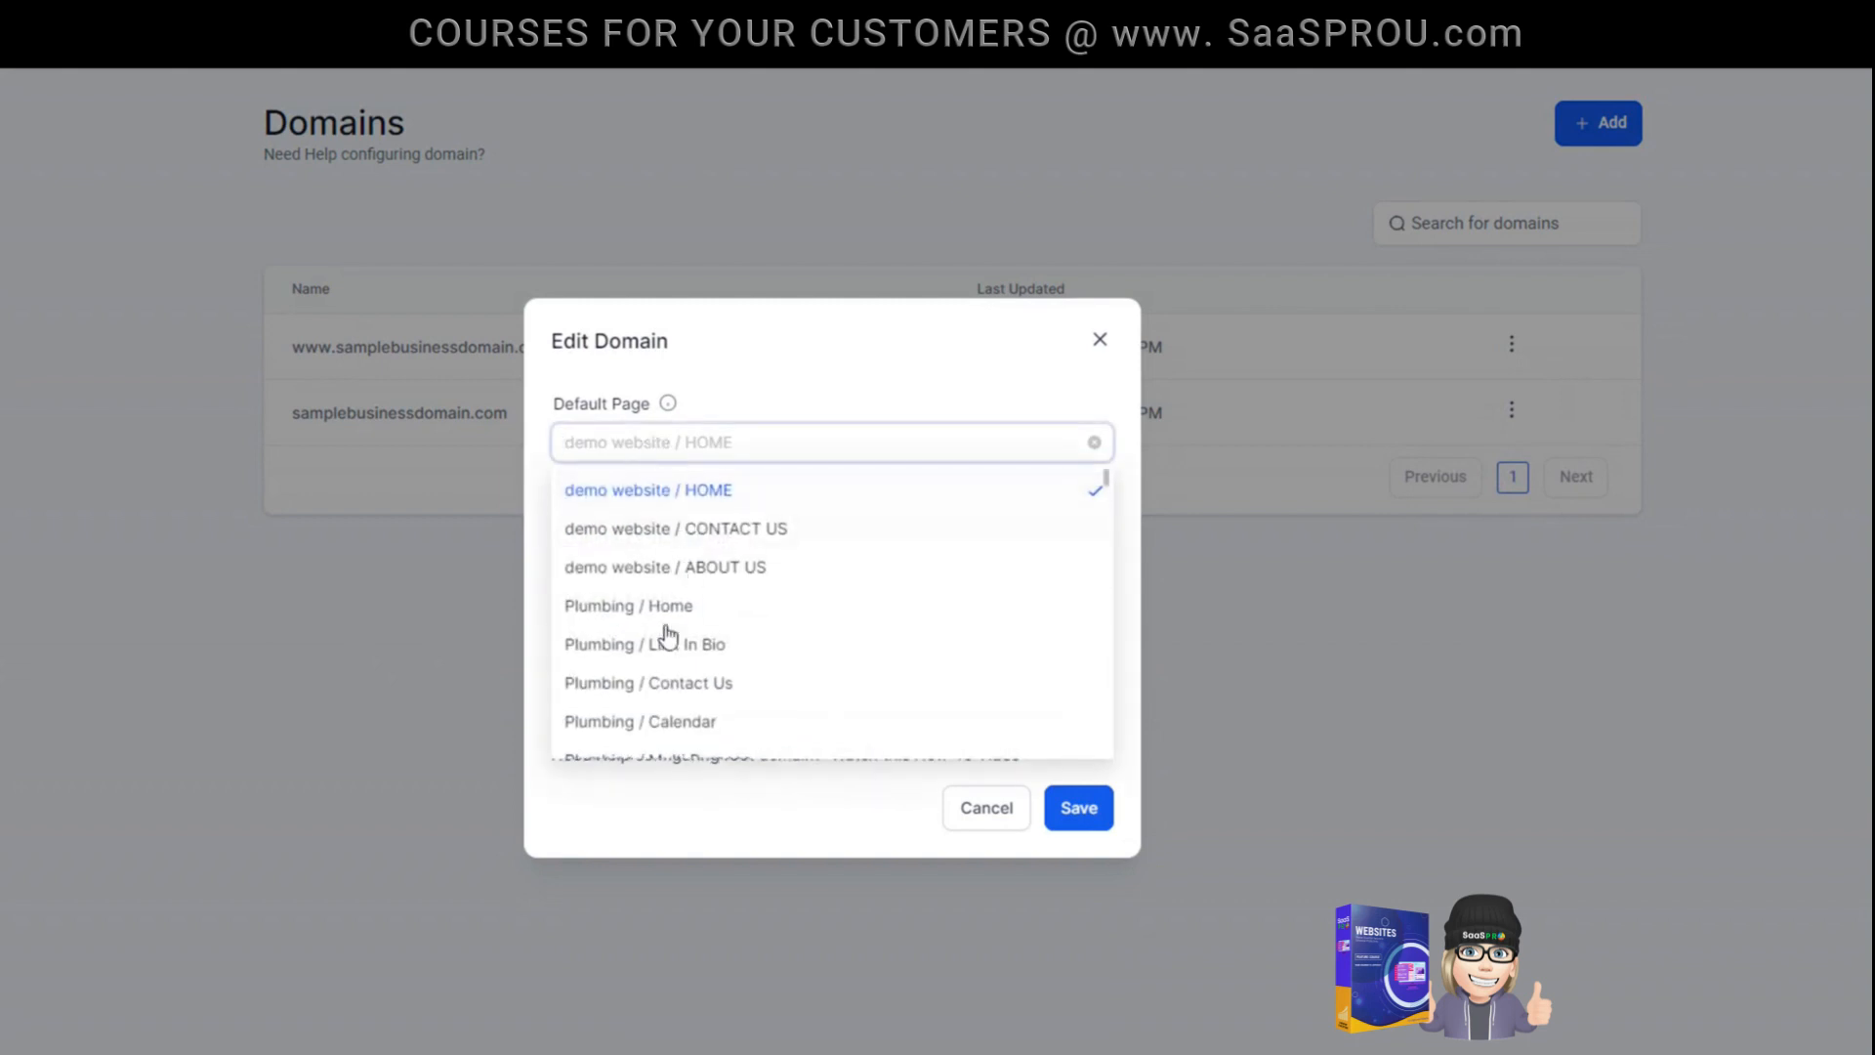
{"action": "left_click", "coordinate": [690, 491]}
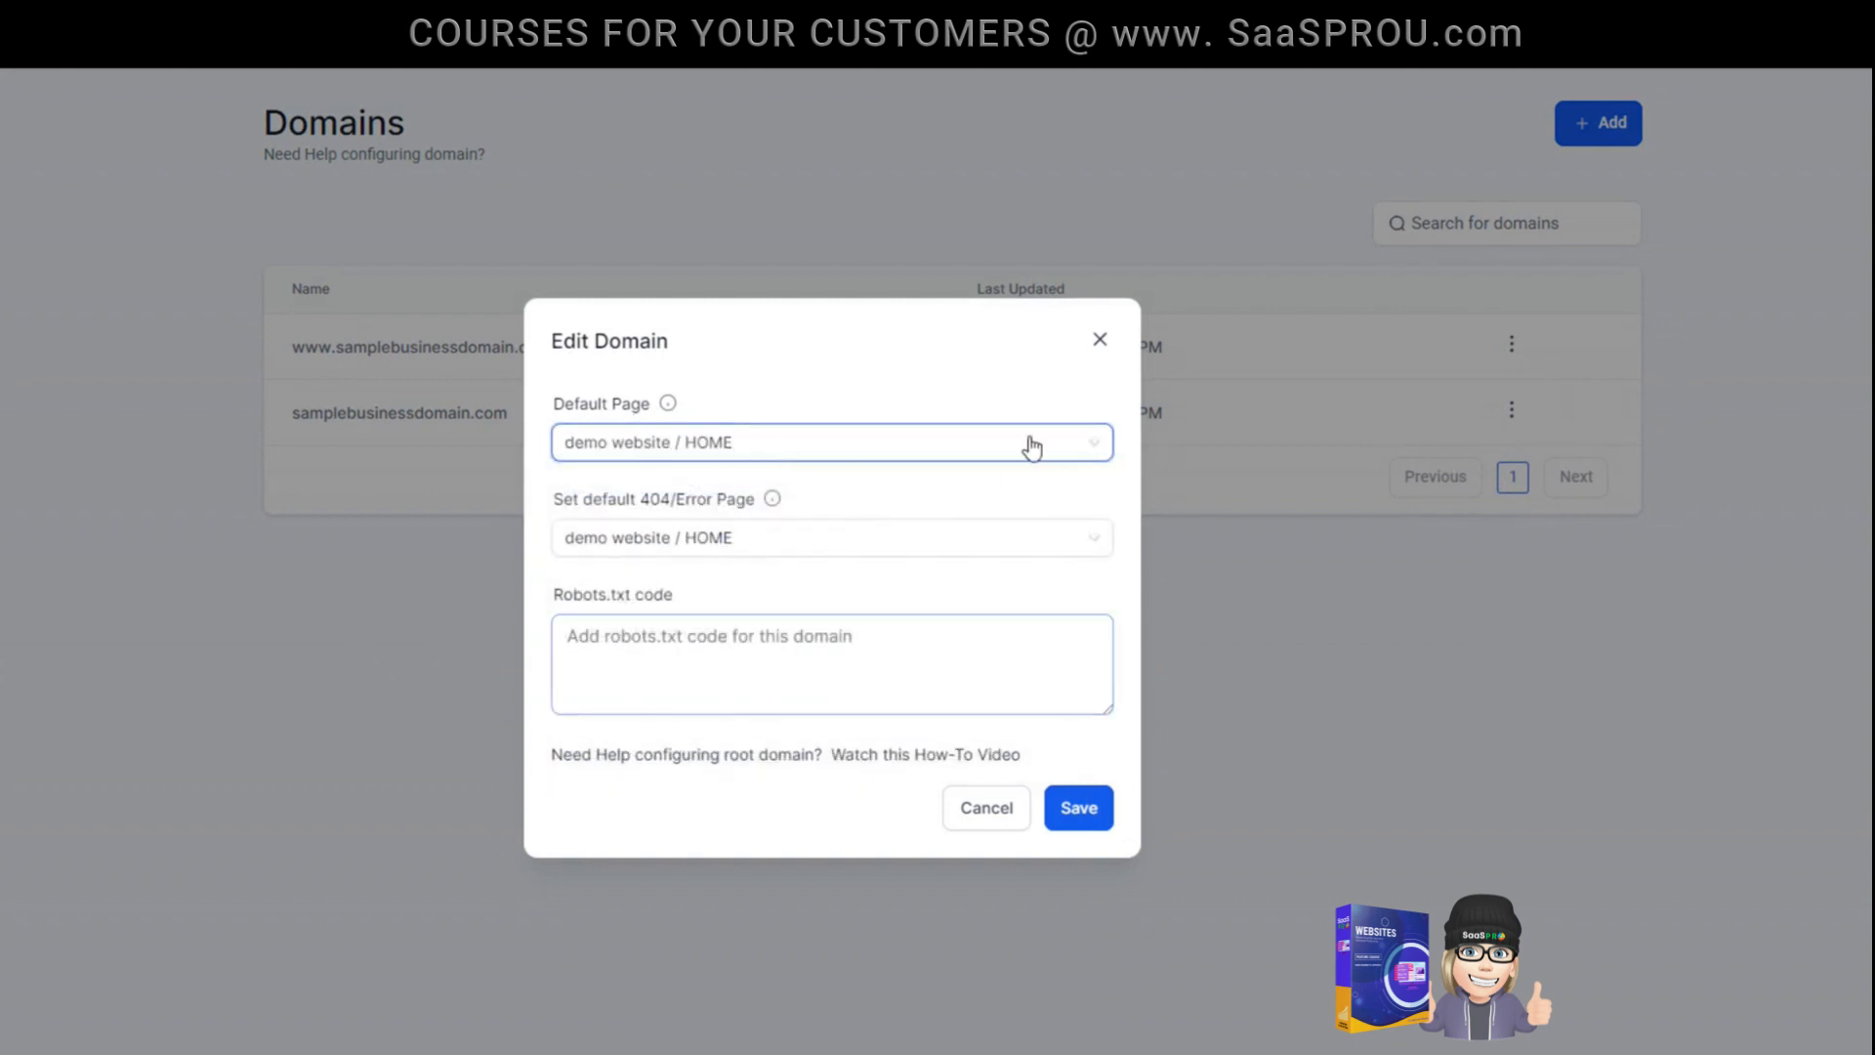
{"action": "left_click", "coordinate": [758, 645]}
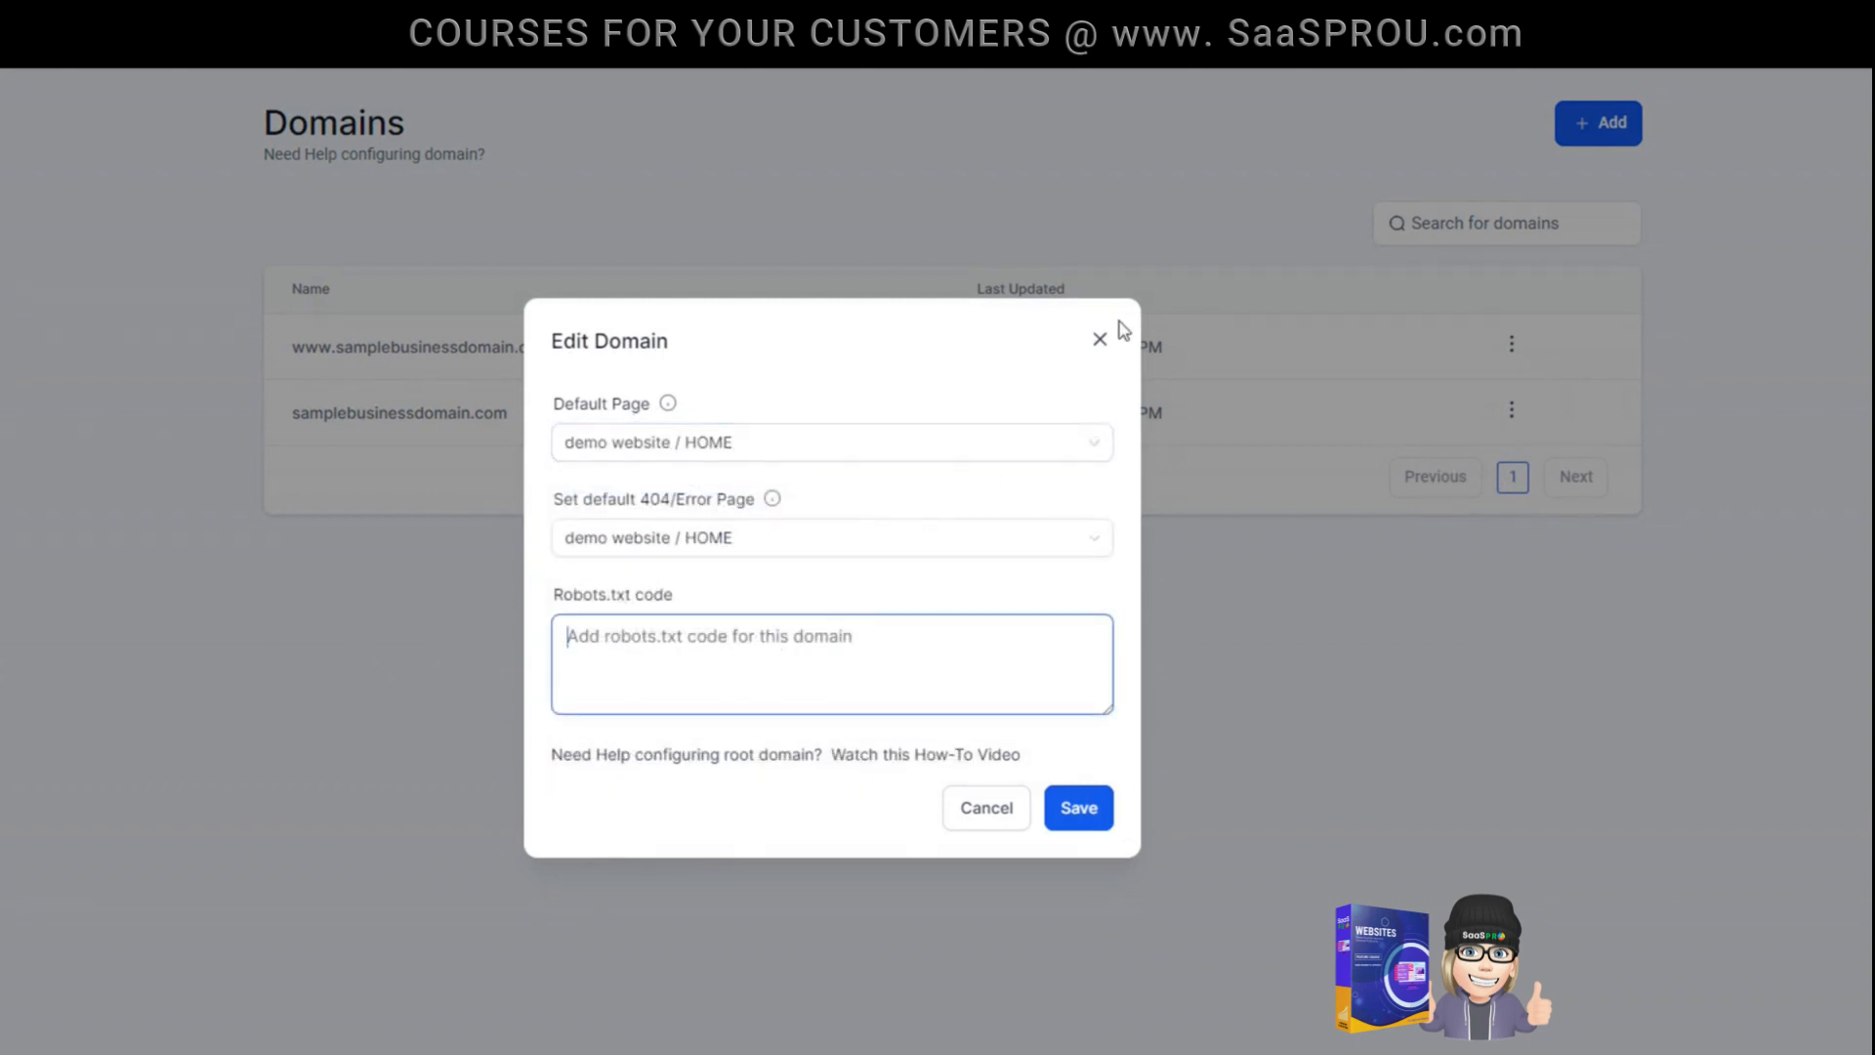
{"action": "left_click", "coordinate": [1099, 340]}
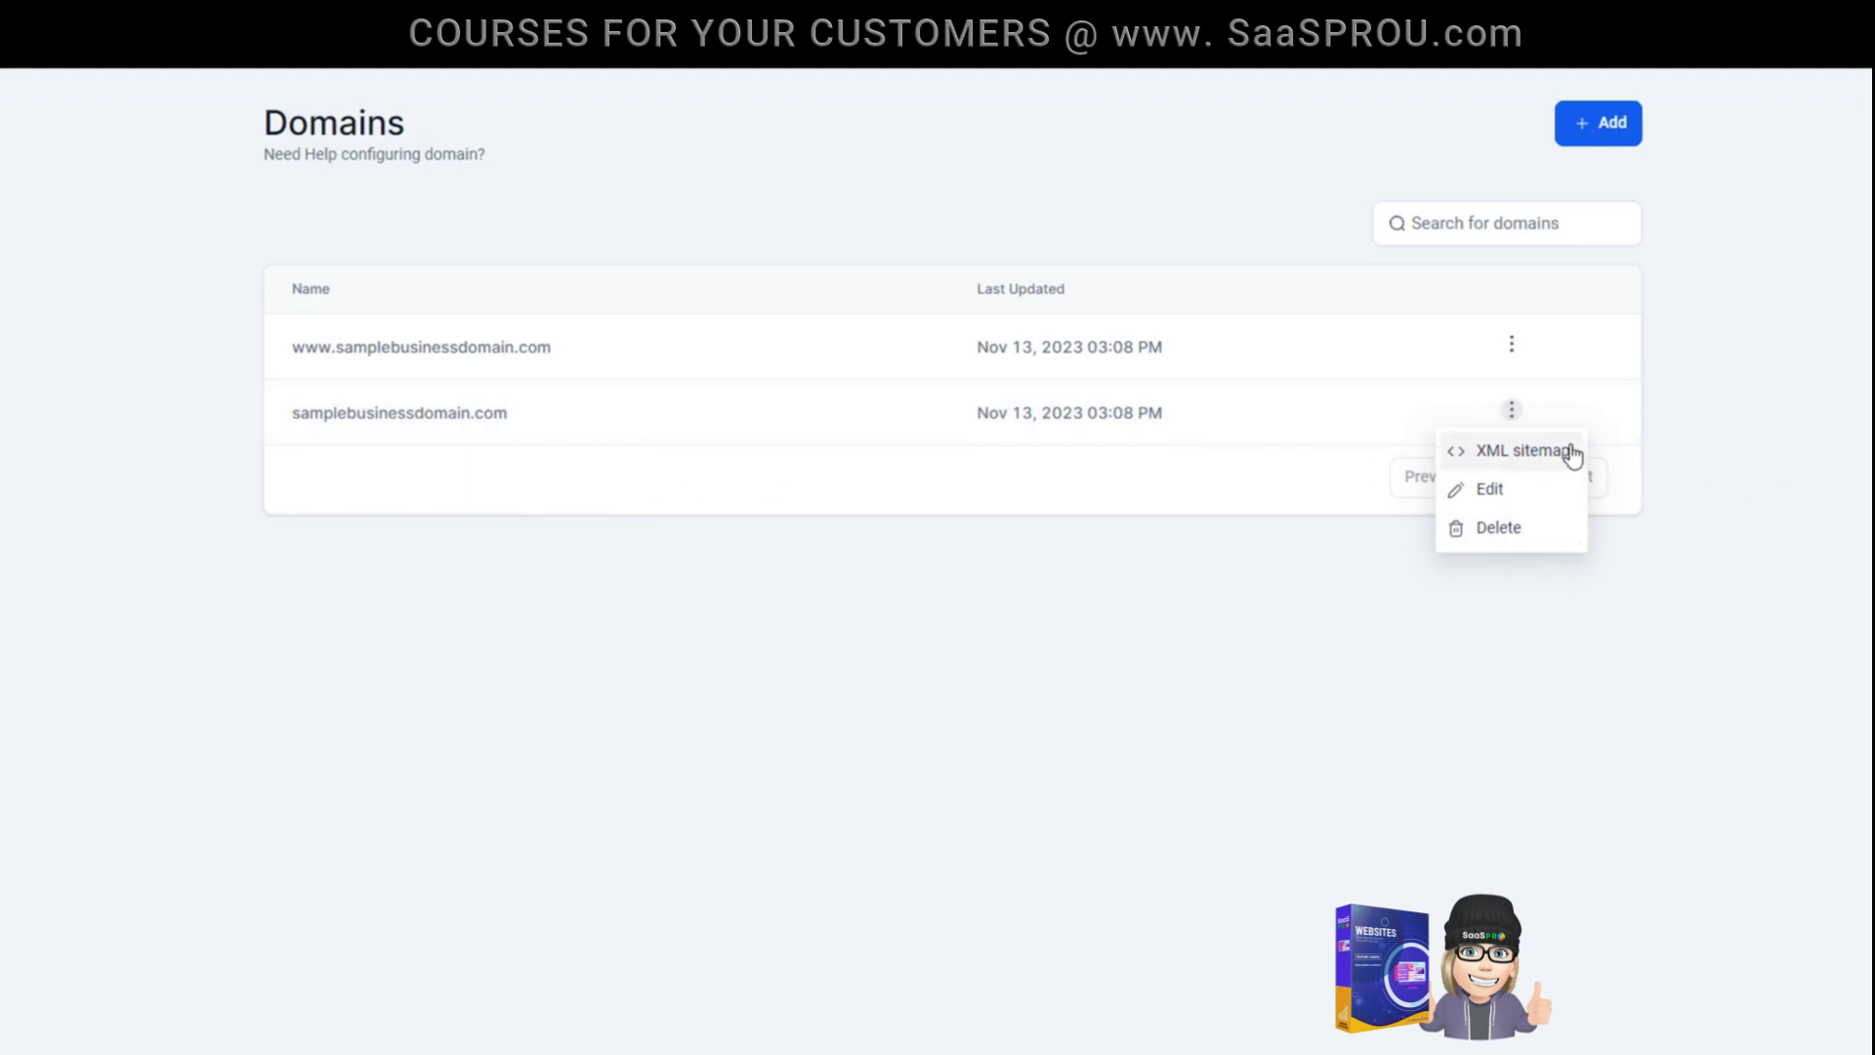
- Regenerate the XML sitemap for samplebusinessdomain.com with demo website included and no custom entries, and select the resulting sitemap URL
{"action": "left_click", "coordinate": [1543, 453]}
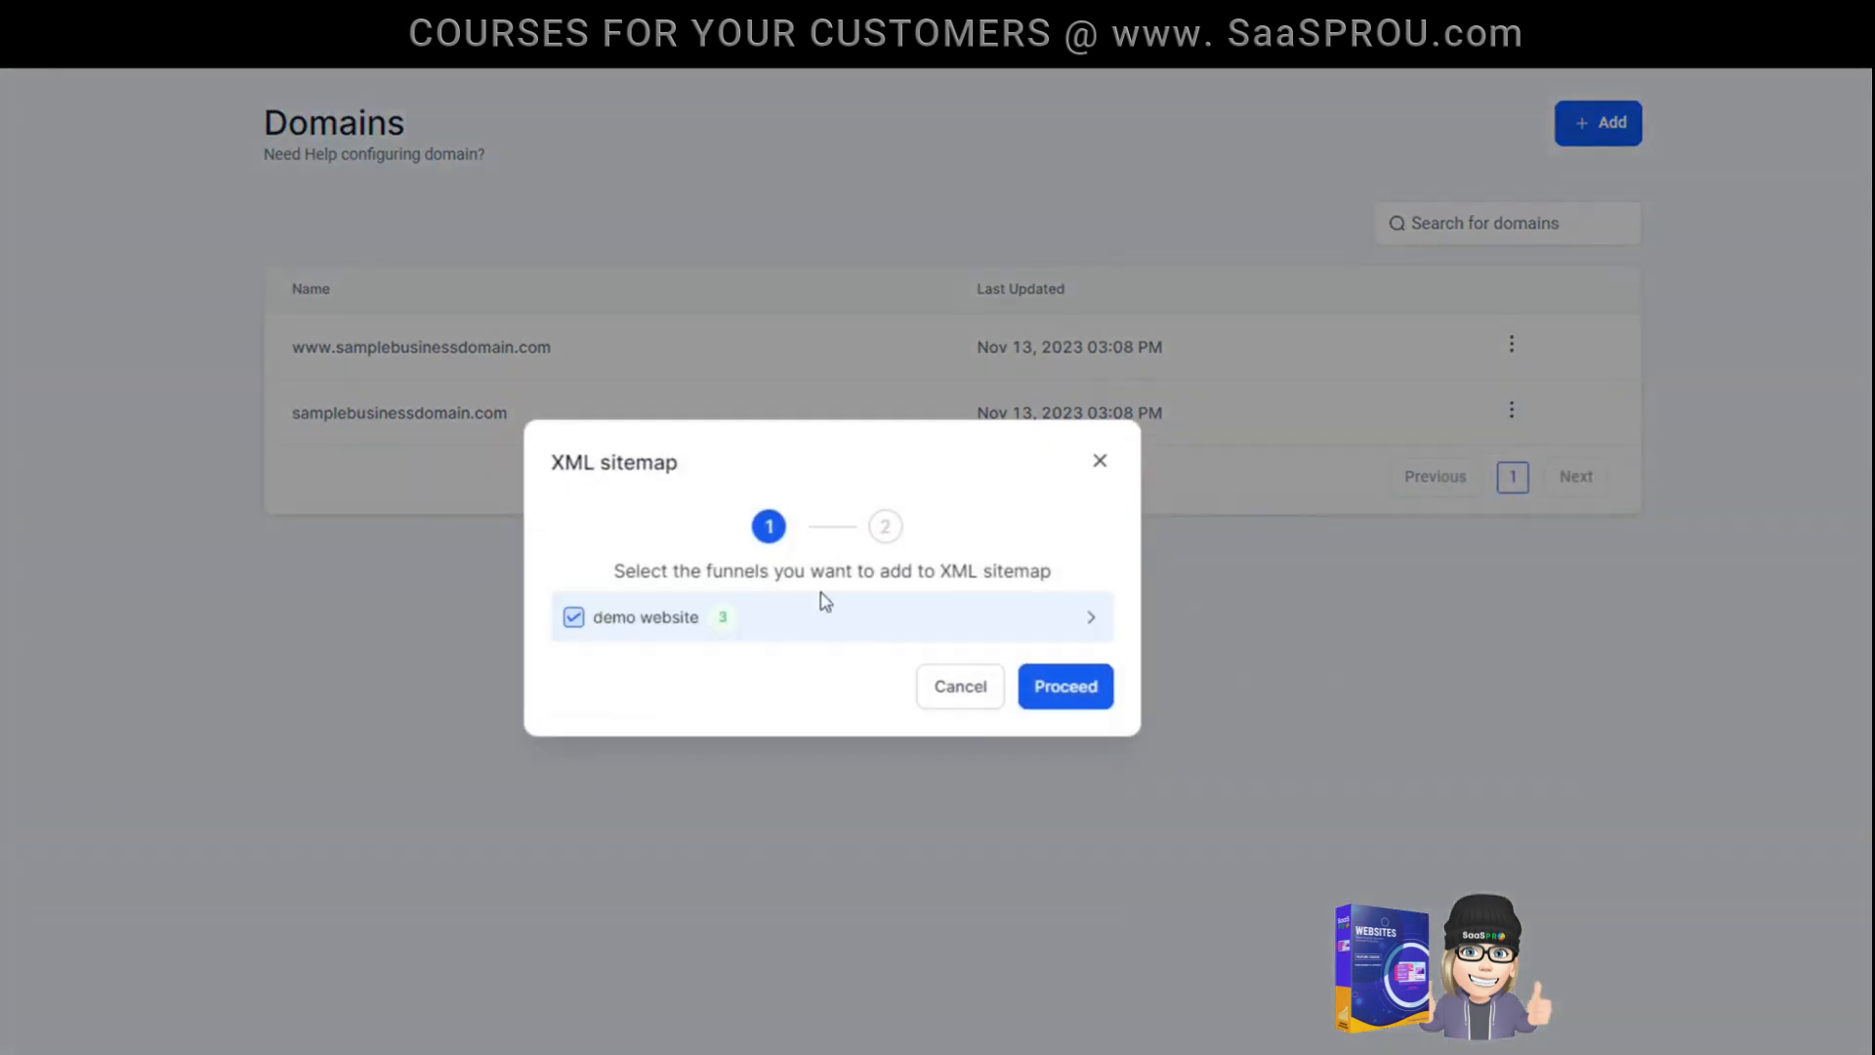
{"action": "left_click", "coordinate": [862, 642]}
{"action": "left_click", "coordinate": [1066, 763]}
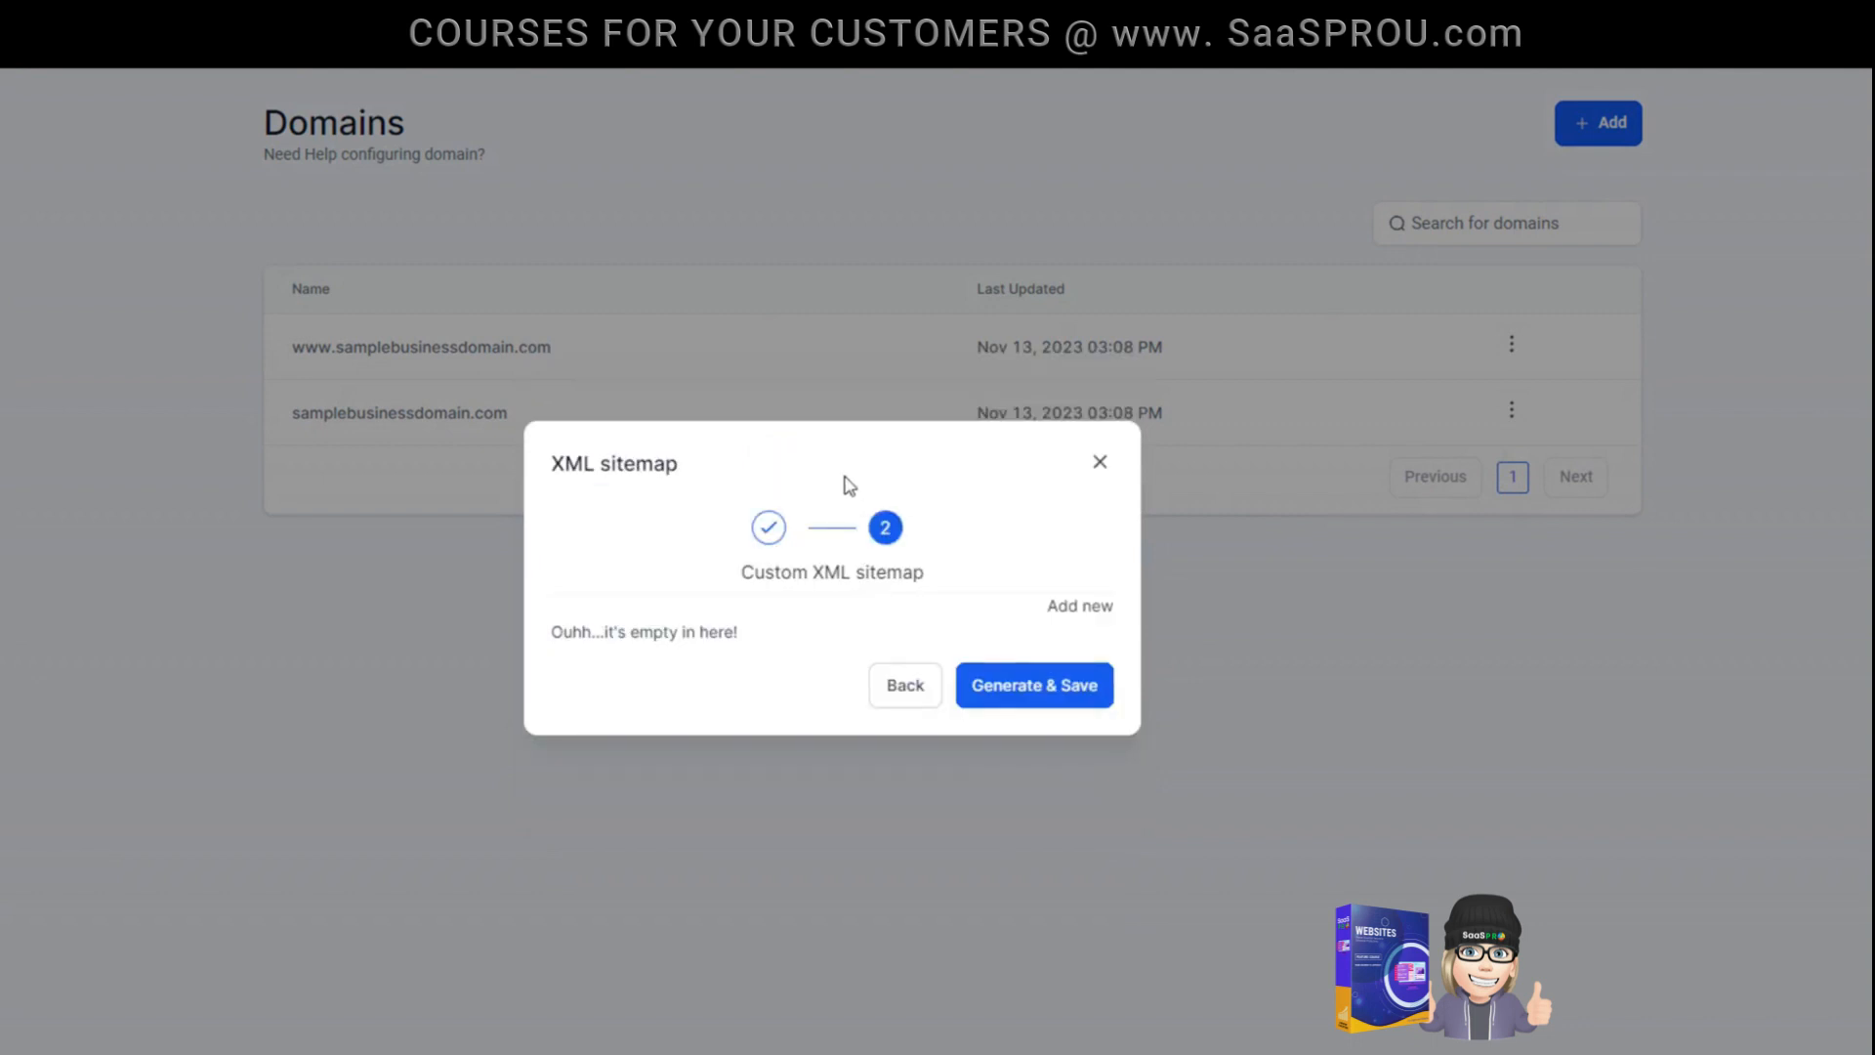
{"action": "left_click", "coordinate": [1041, 684]}
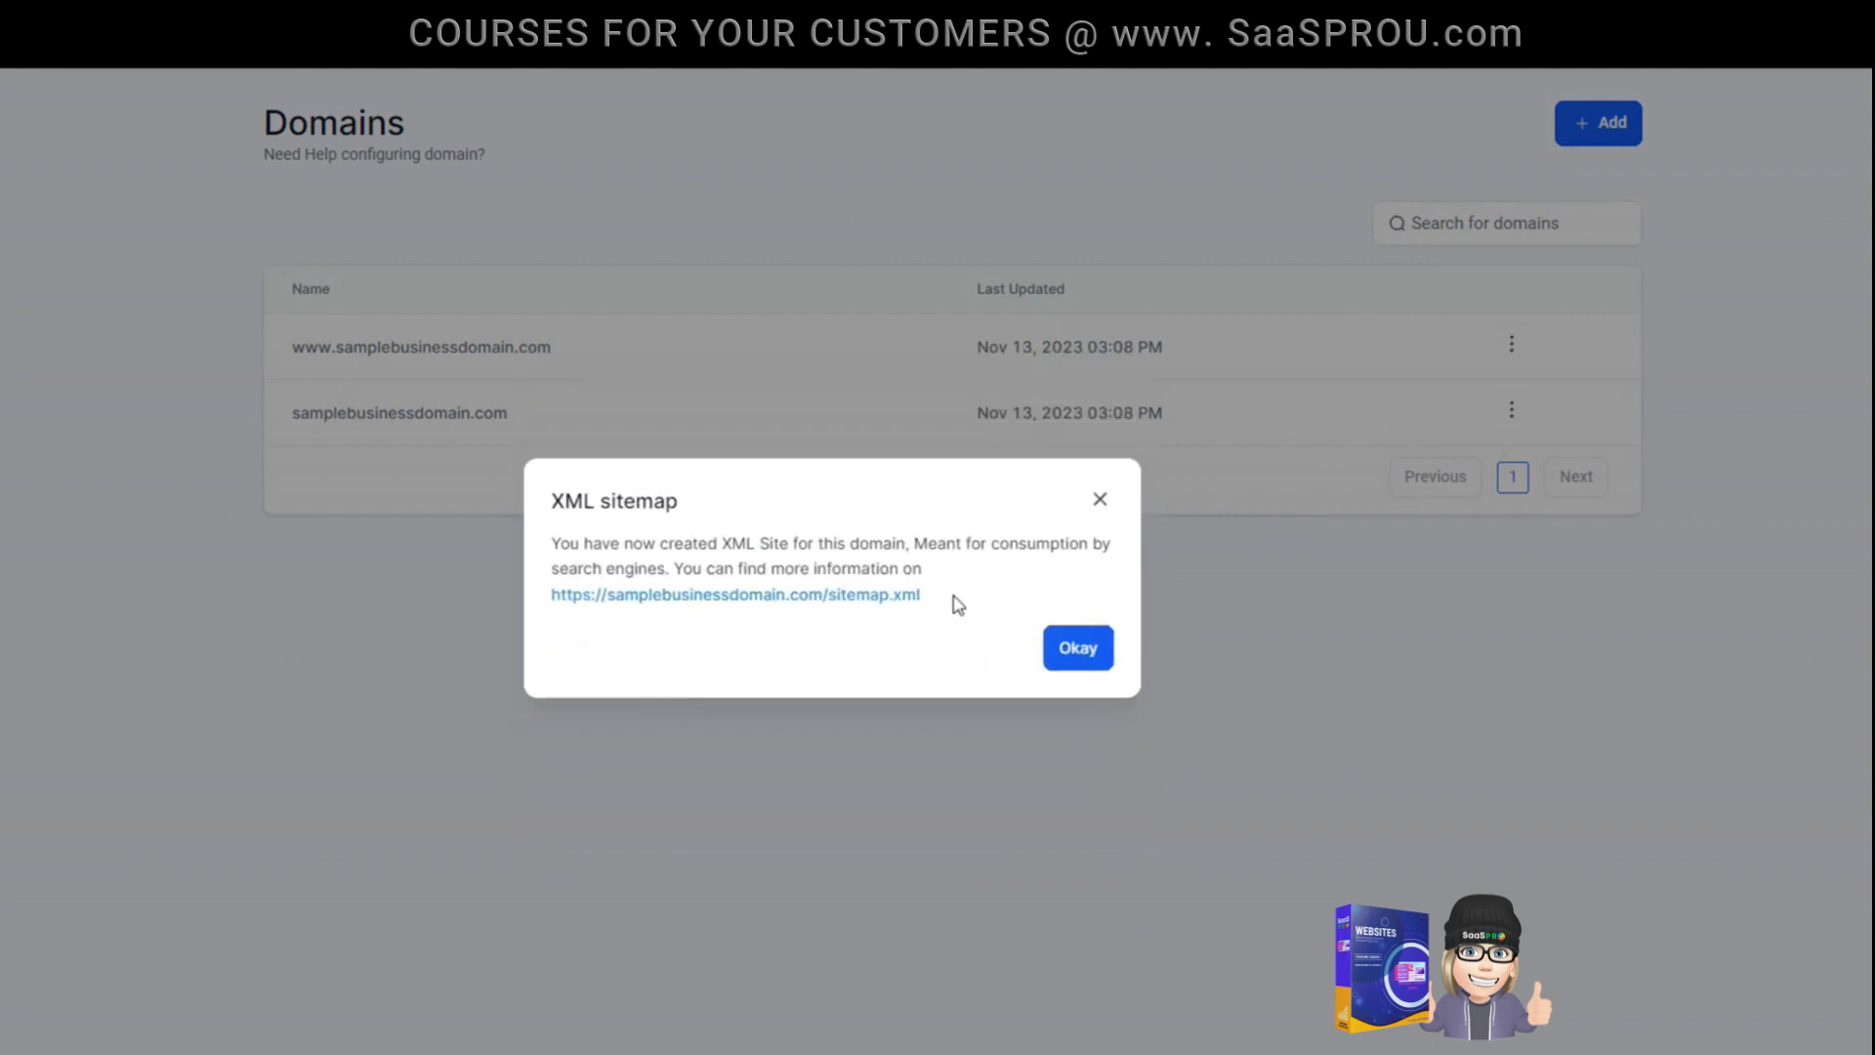
{"action": "left_click_drag", "start_coordinate": [945, 611], "coordinate": [552, 594]}
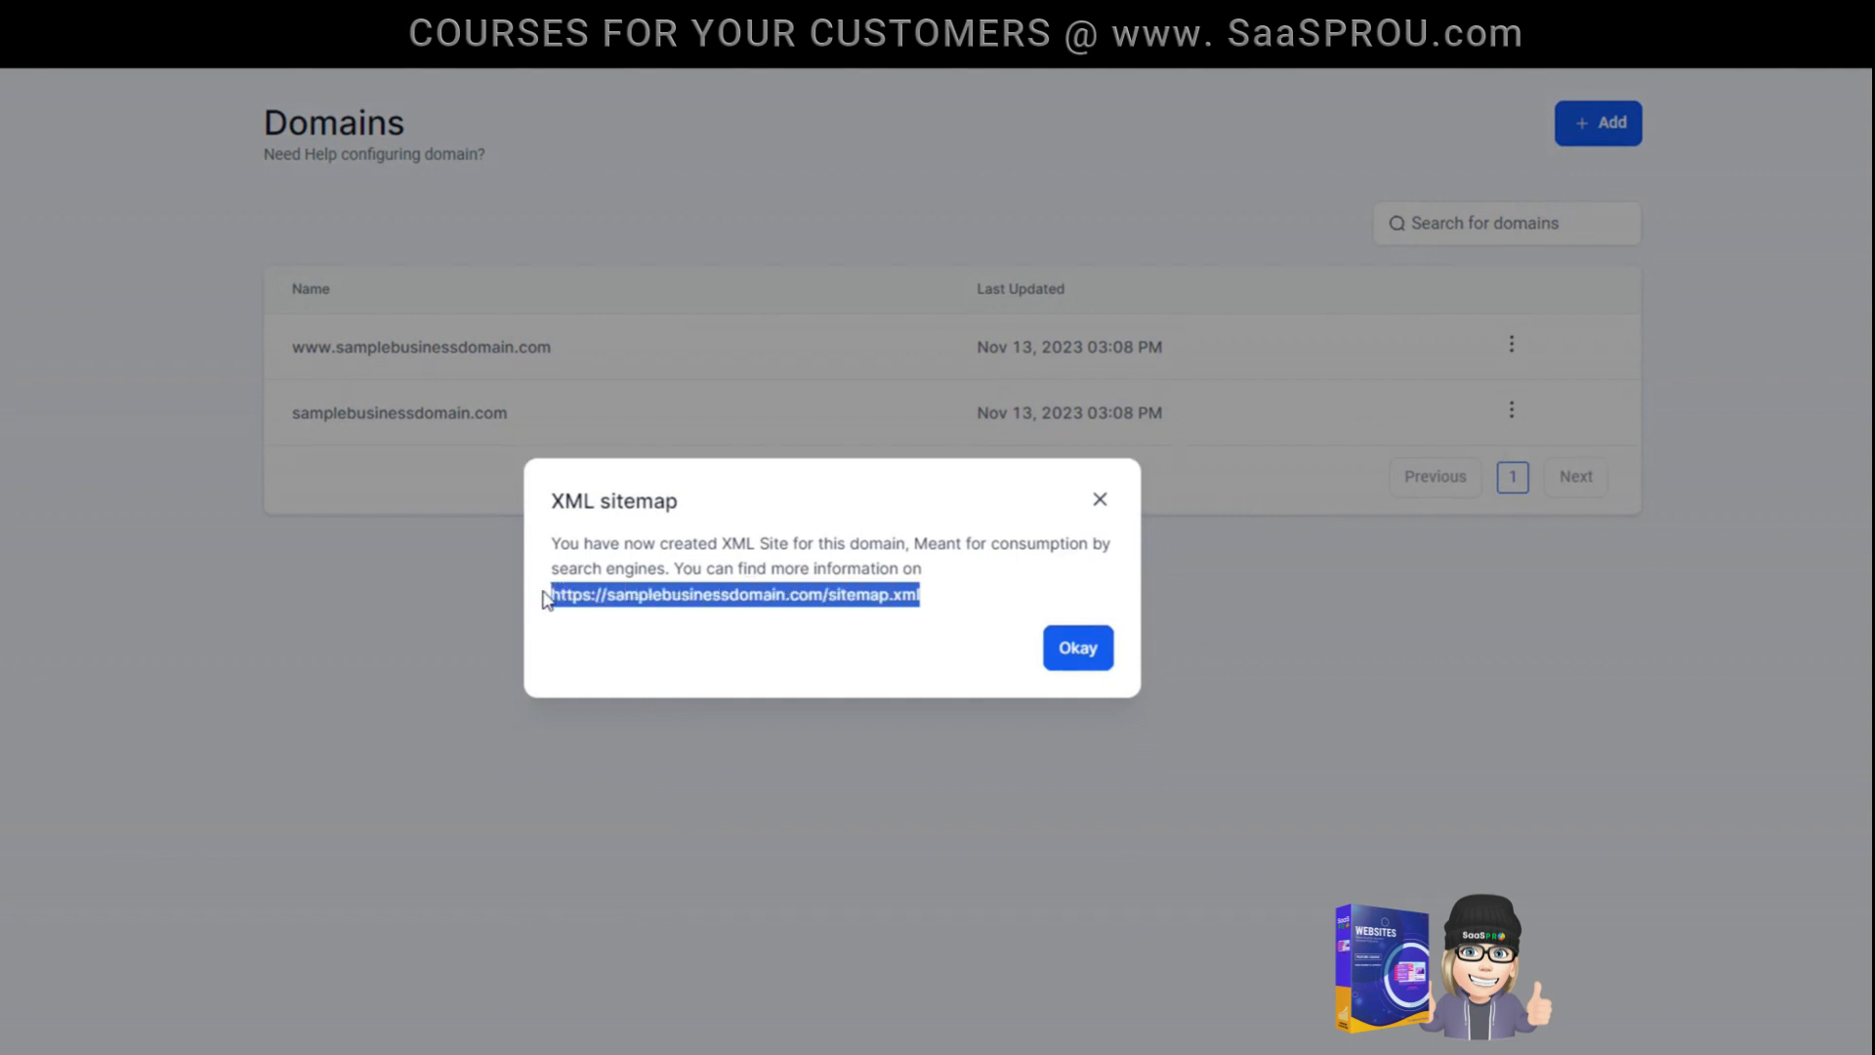